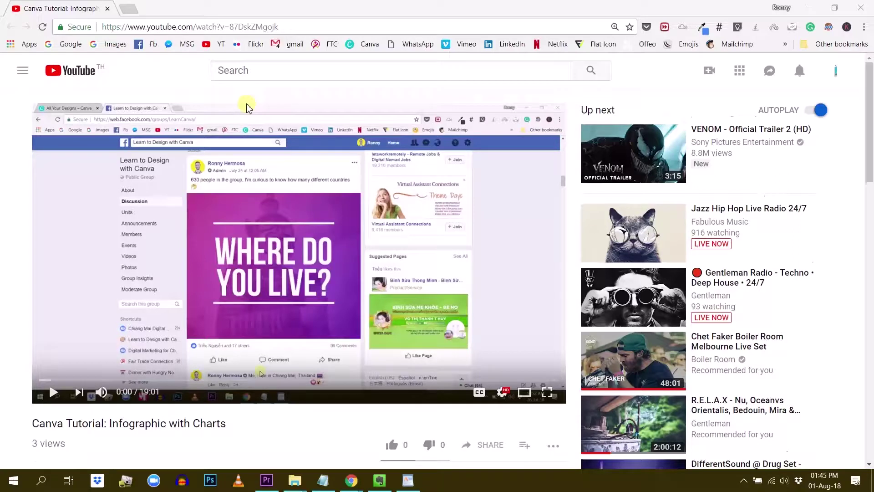
Scroll down the Canva Tutorial: Infographic with Charts video page and expand its full description
scroll(247, 110, down, 3)
scroll(247, 110, down, 2)
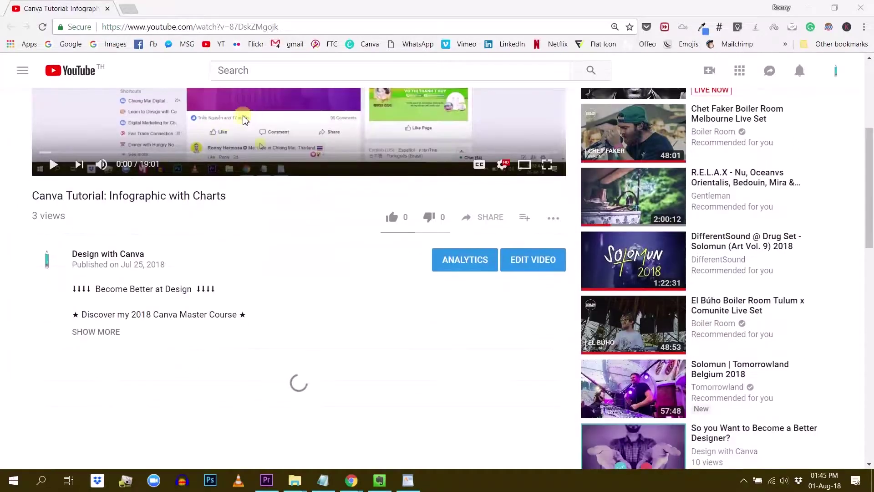
click(87, 337)
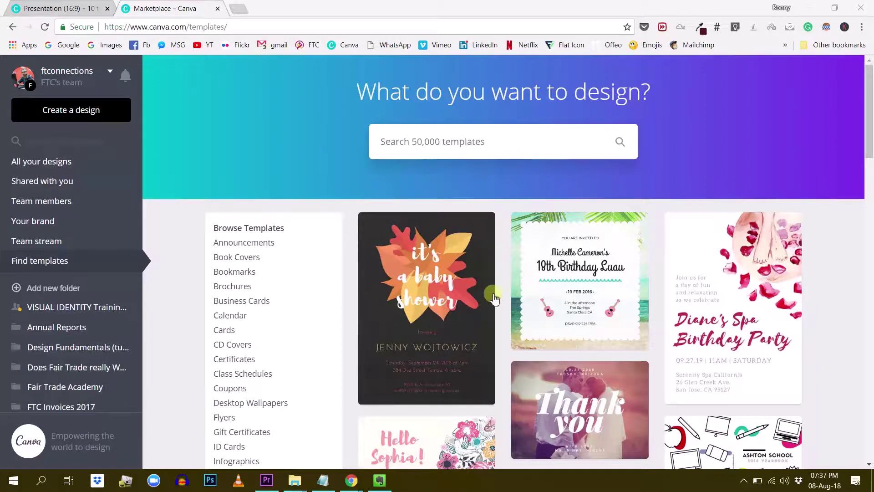
Search Canva's templates for 'typography'
scroll(489, 295, down, 1)
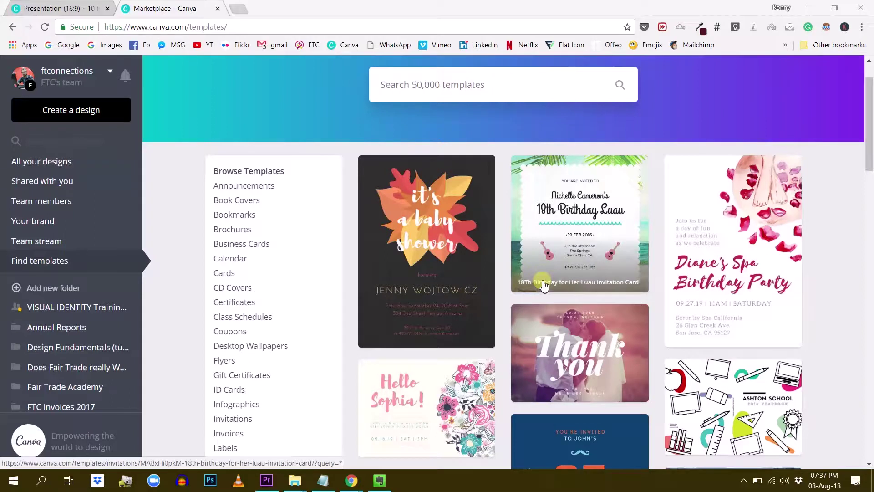
scroll(542, 286, down, 1)
scroll(541, 285, up, 2)
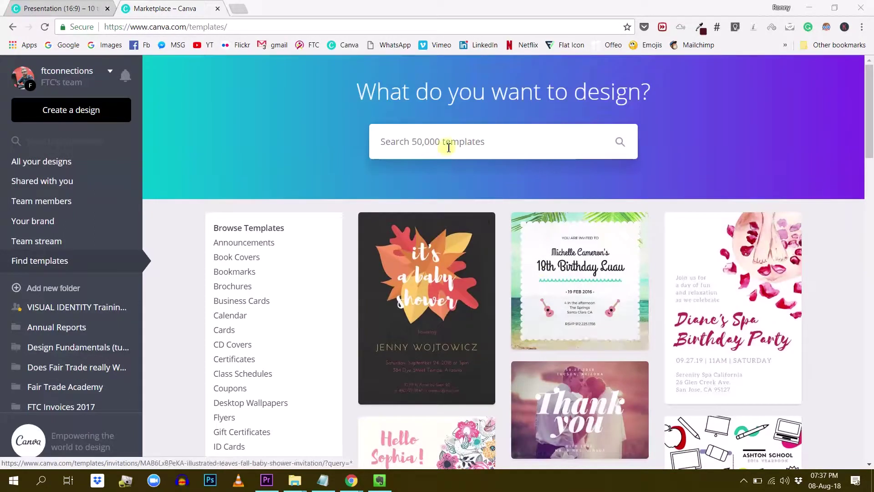
click(459, 151)
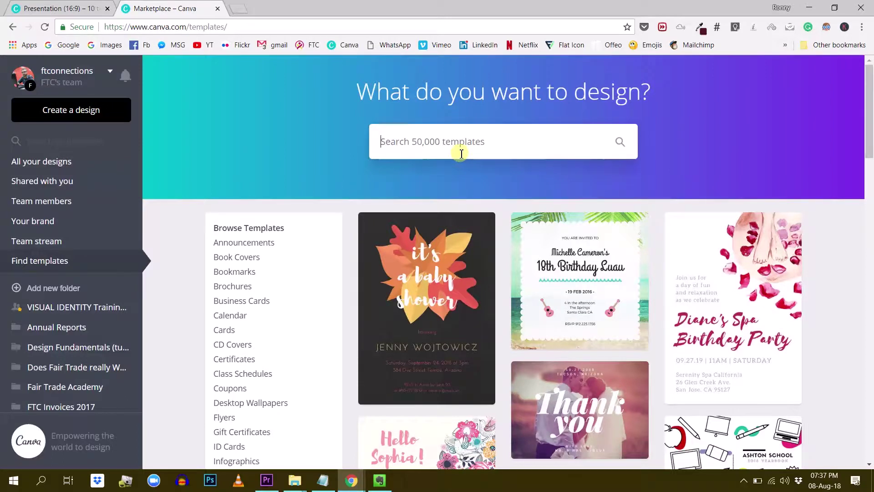
text(typography)
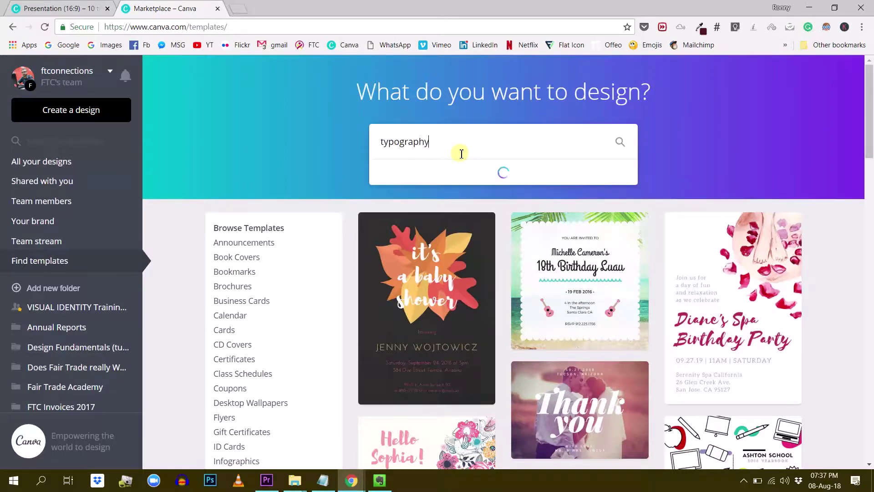
key(Return)
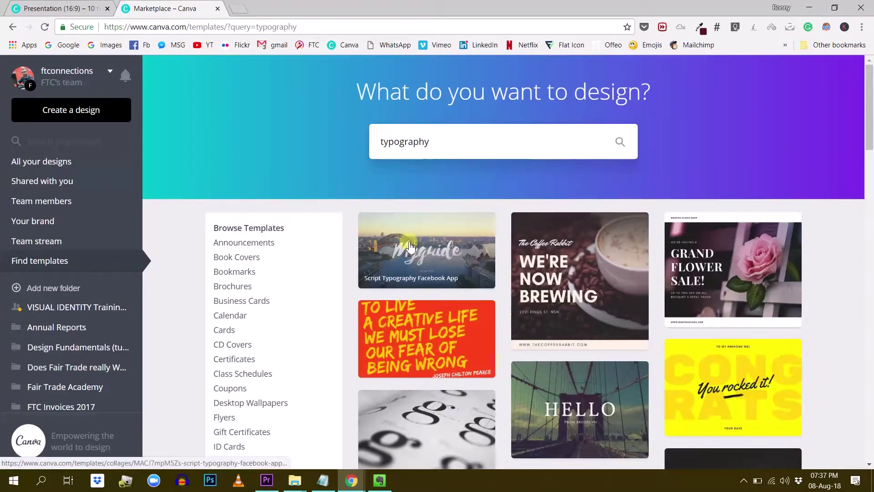
Open the Myguide typography template in a new tab
right_click(421, 244)
click(440, 250)
right_click(581, 53)
click(632, 57)
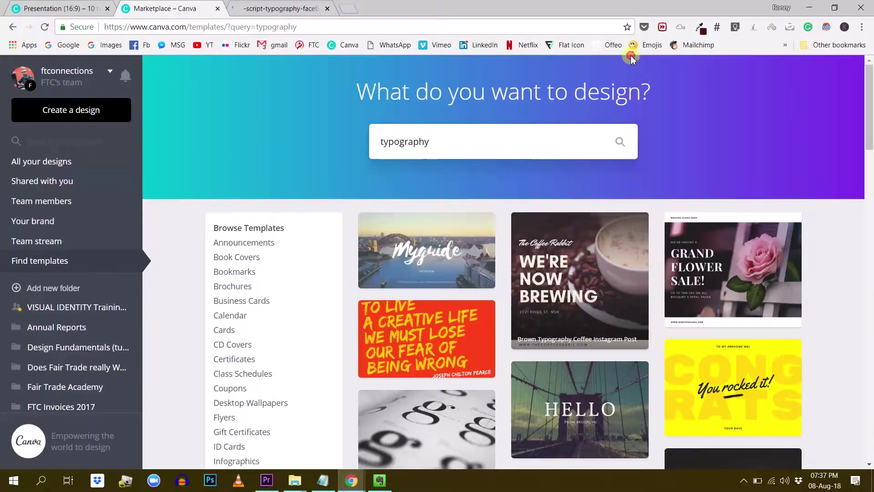
Open the yellow congrats, HELLO postcard and one more template in new tabs
scroll(701, 292, down, 2)
right_click(698, 248)
click(752, 258)
right_click(609, 302)
click(619, 308)
scroll(637, 301, down, 3)
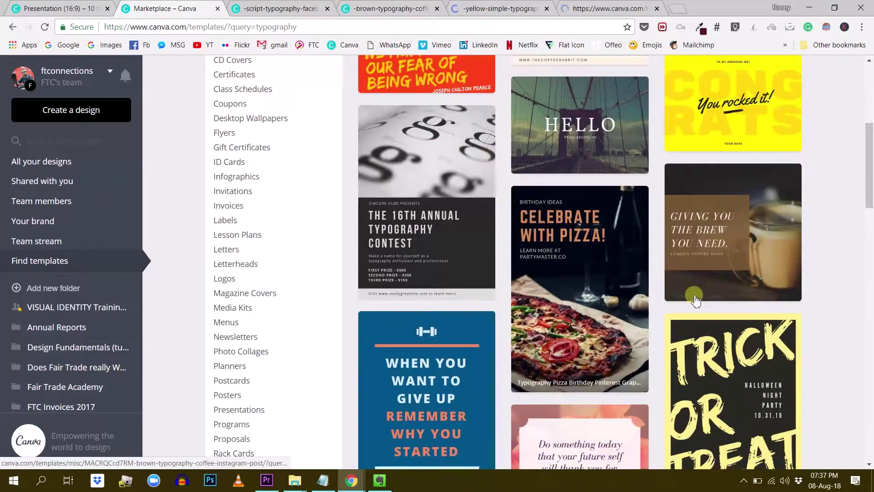
scroll(695, 299, down, 2)
right_click(697, 76)
click(742, 86)
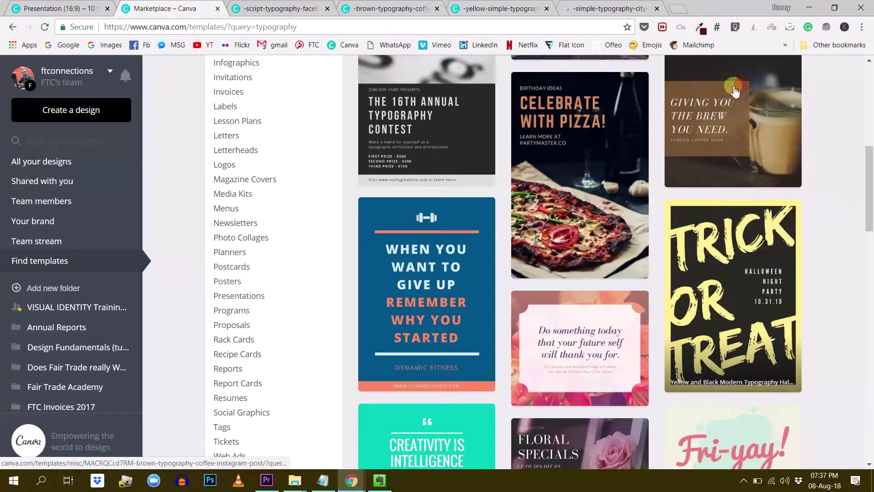
Go through the Script Facebook App, Coffee Instagram, Congratulations Card, City Postcard and Halloween template tabs
click(255, 8)
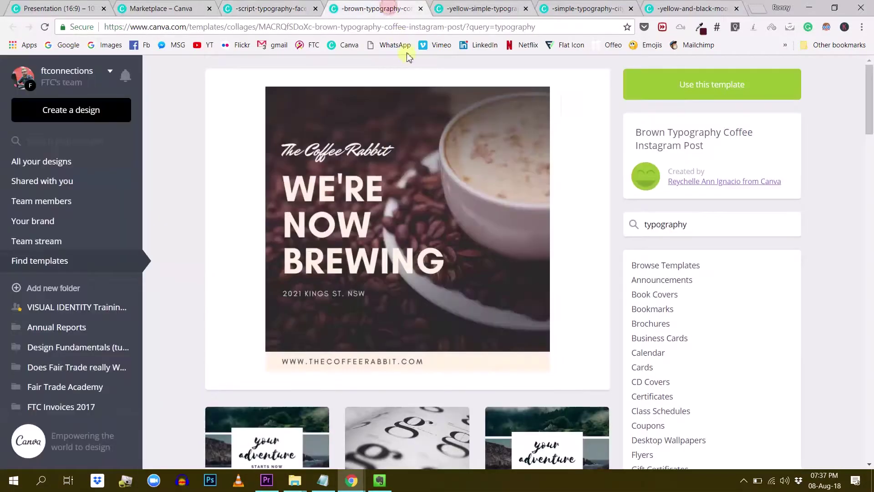
click(388, 7)
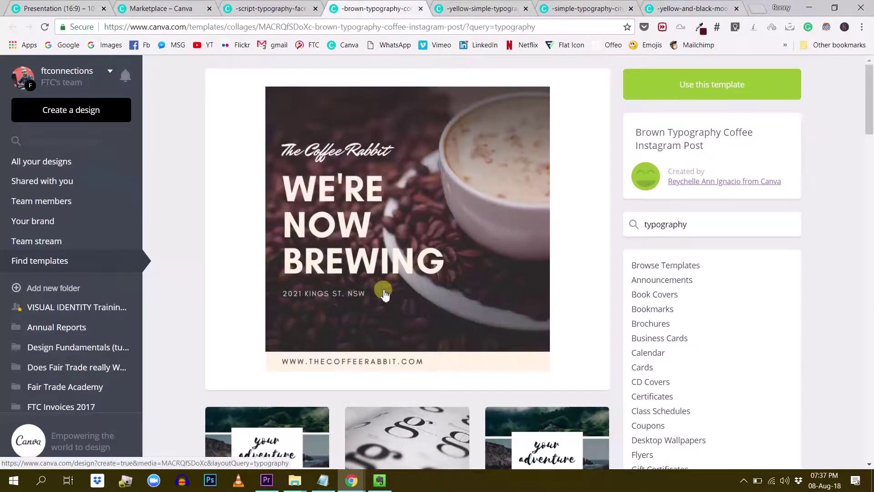
click(495, 7)
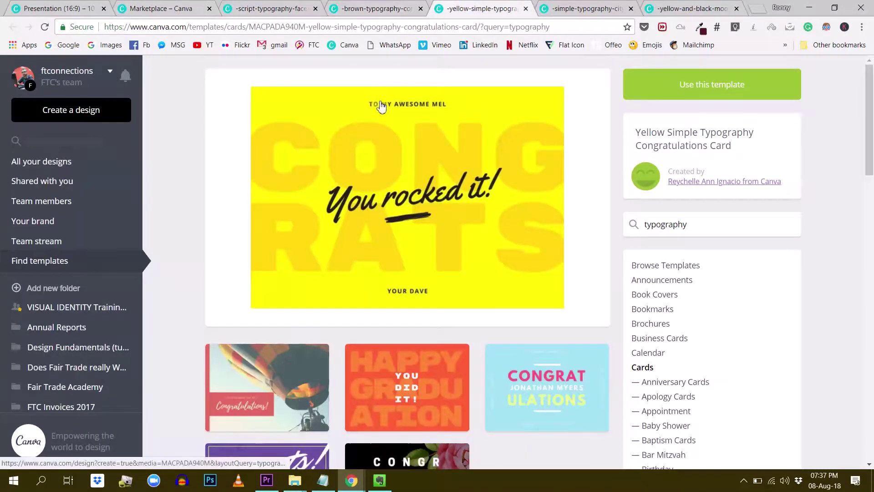
click(569, 7)
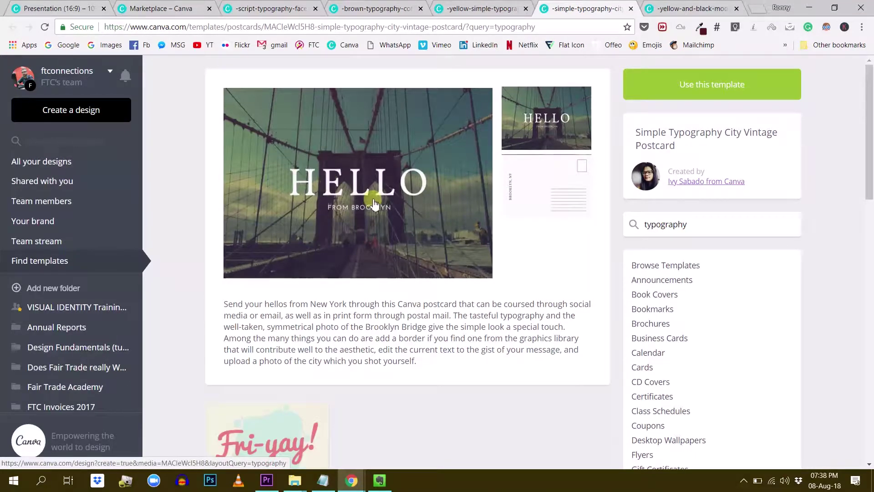
click(684, 11)
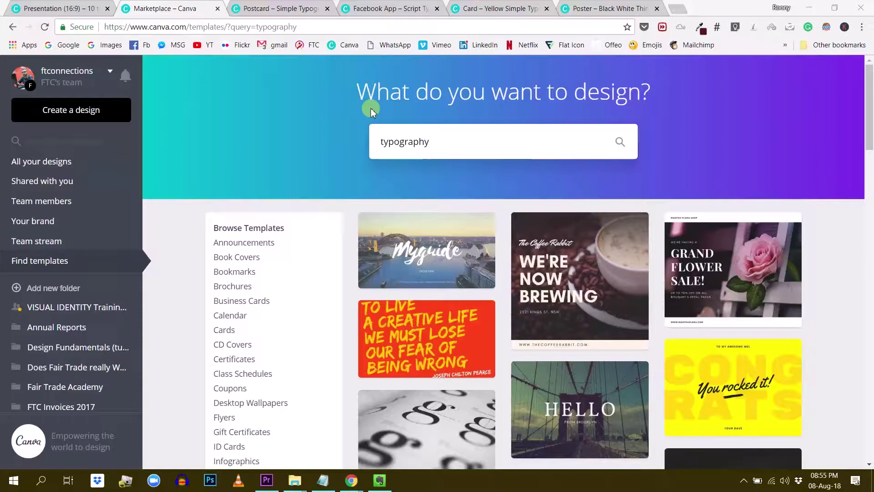
Bring up the City Vintage Postcard design and scroll to its THE YARD second page
click(293, 8)
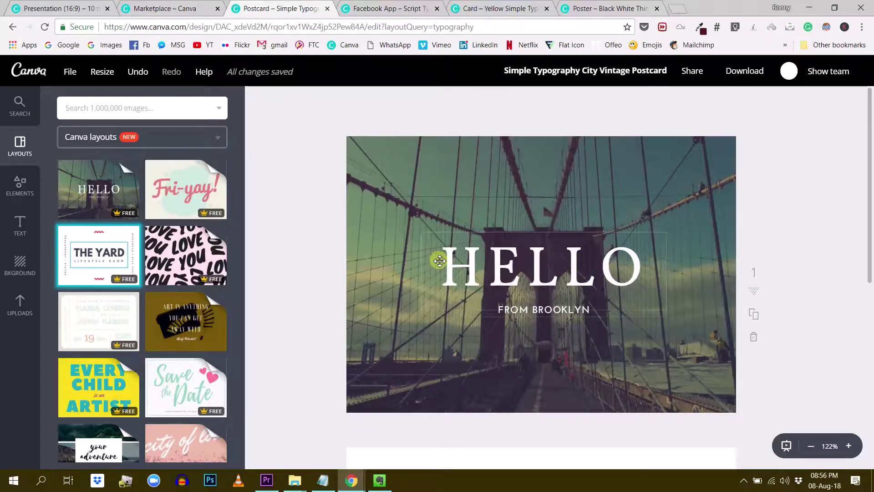
scroll(568, 275, down, 3)
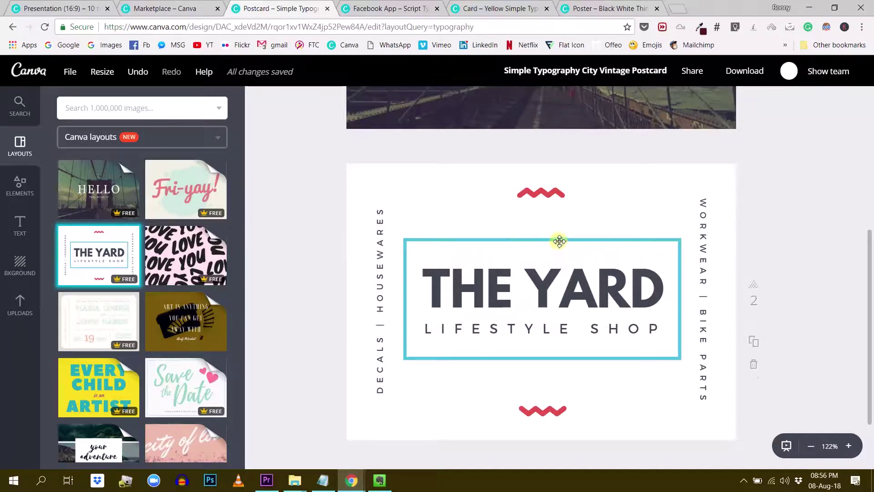
Check the Myguide headline's font, then switch to the yellow congratulations card design
scroll(559, 241, up, 3)
click(380, 8)
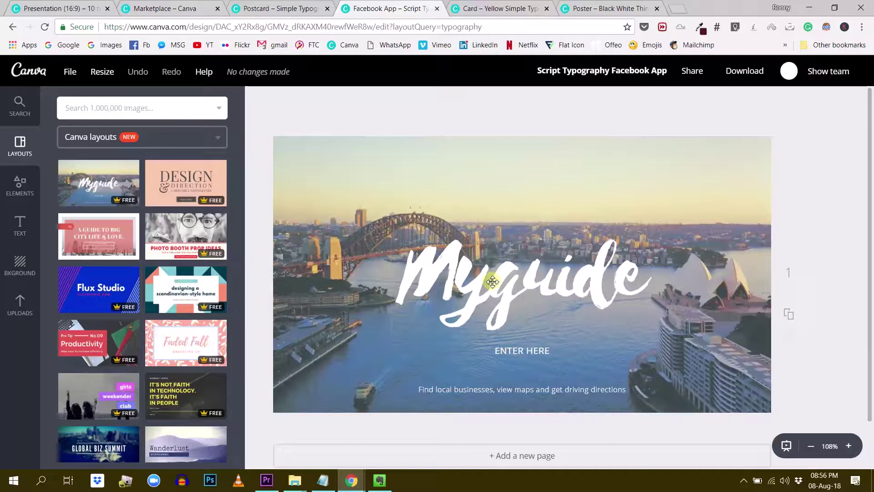
click(451, 277)
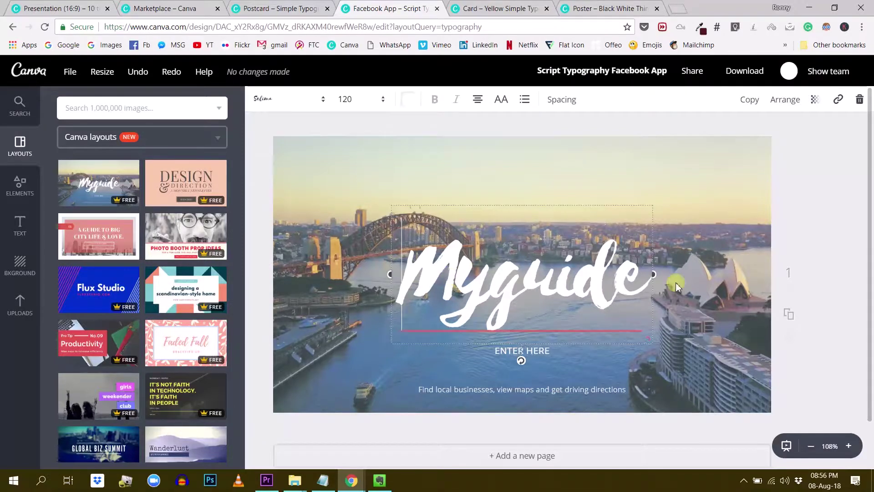
click(836, 222)
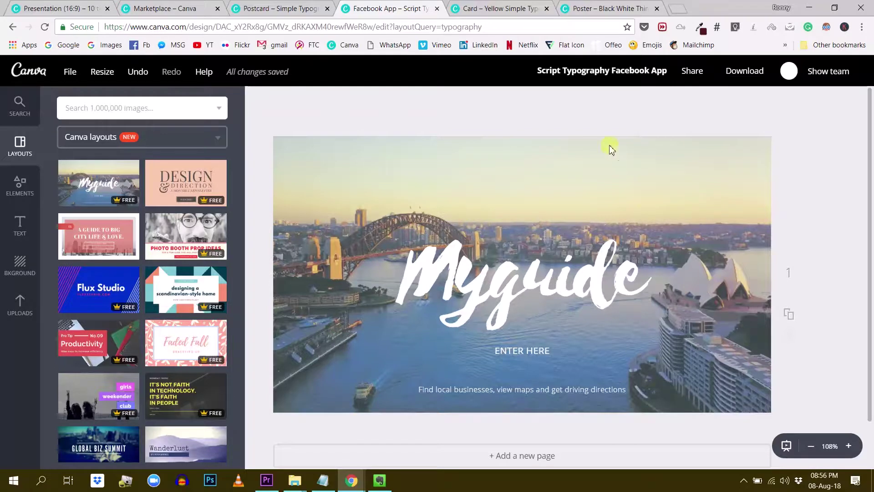
click(503, 9)
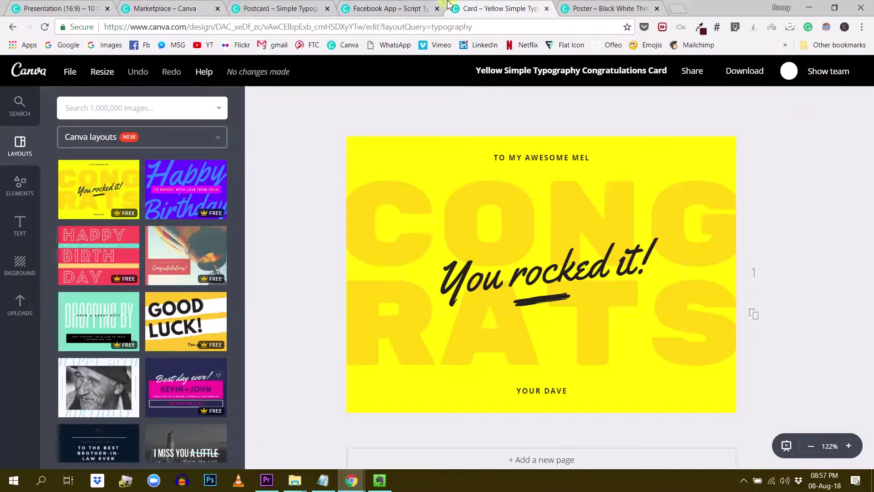
Switch to the Black White Think Speak Typography Saying Poster design
click(591, 9)
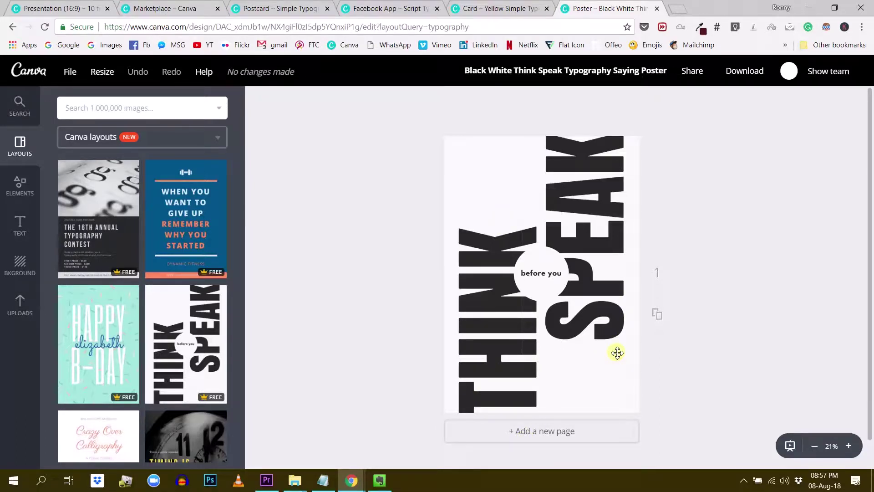
Cycle through the HELLO postcard, Myguide, congratulations card and Think Speak poster designs
click(282, 8)
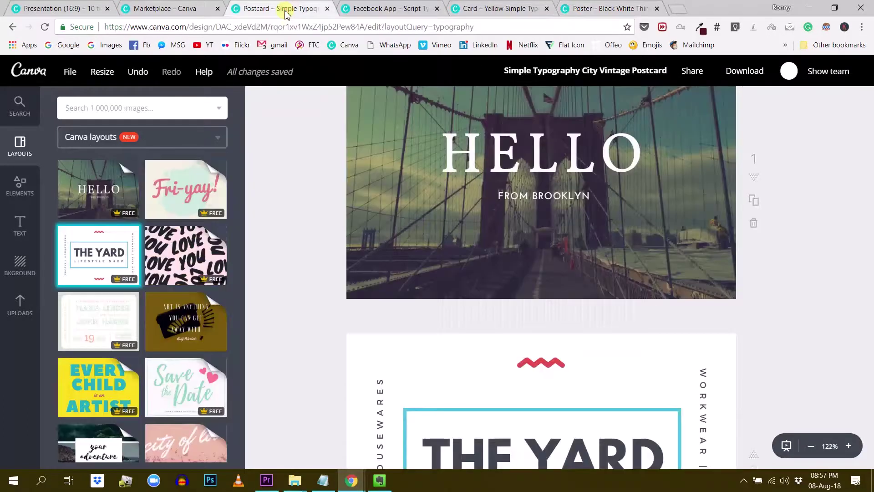
click(390, 9)
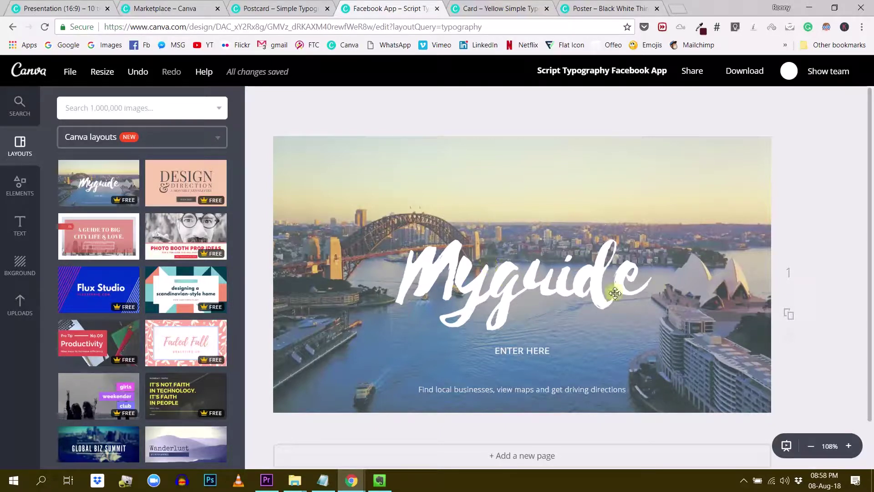
click(488, 12)
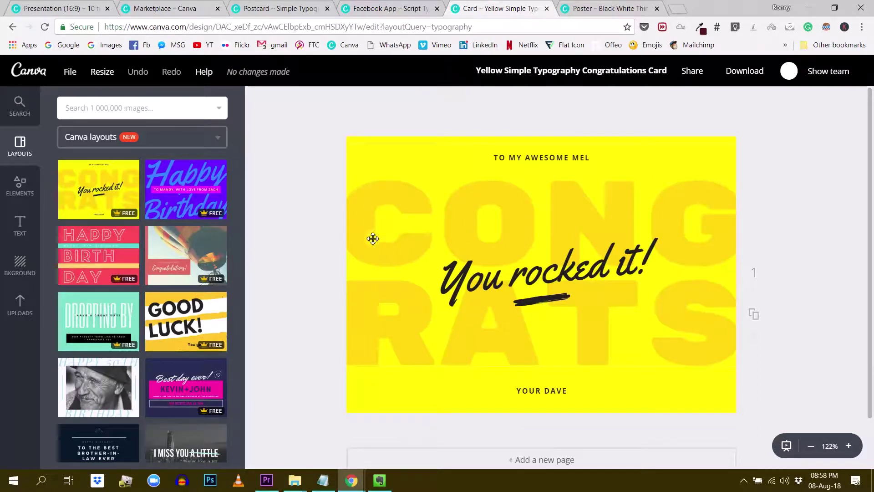
click(578, 10)
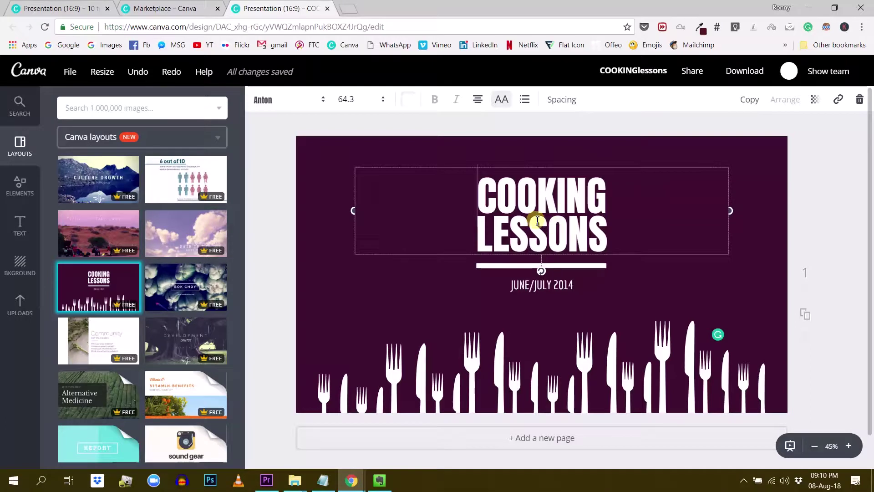
Change the COOKING LESSONS title font to Libre Baskerville
drag(483, 191, 610, 230)
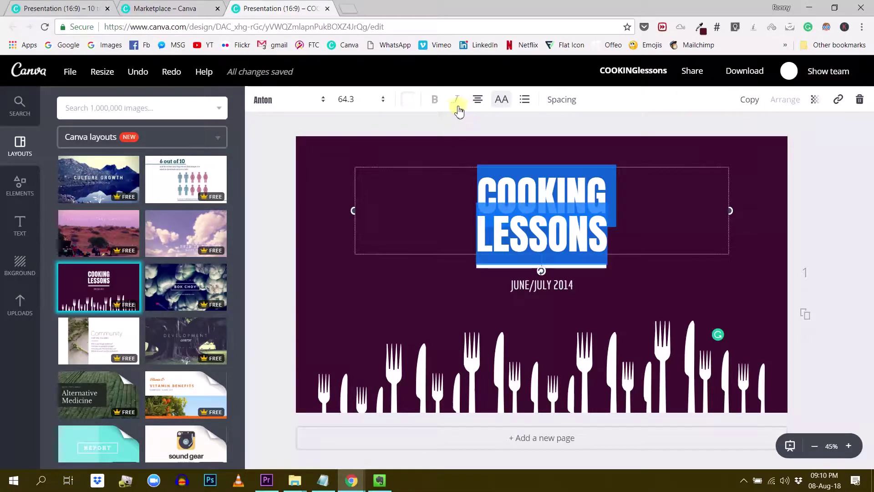
click(829, 195)
click(503, 199)
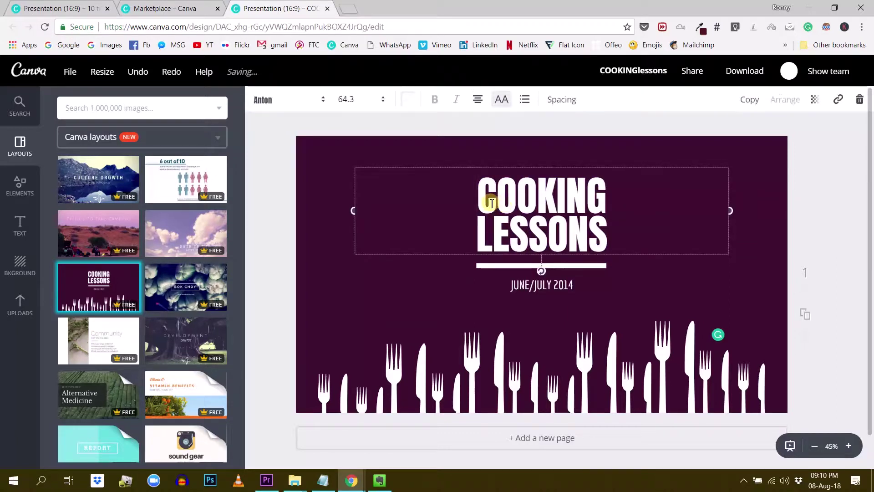
click(492, 201)
click(263, 99)
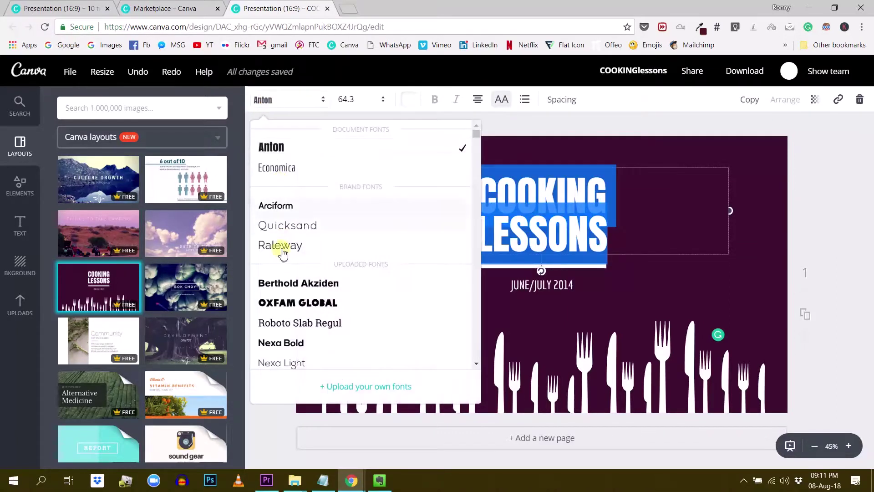
scroll(334, 245, down, 15)
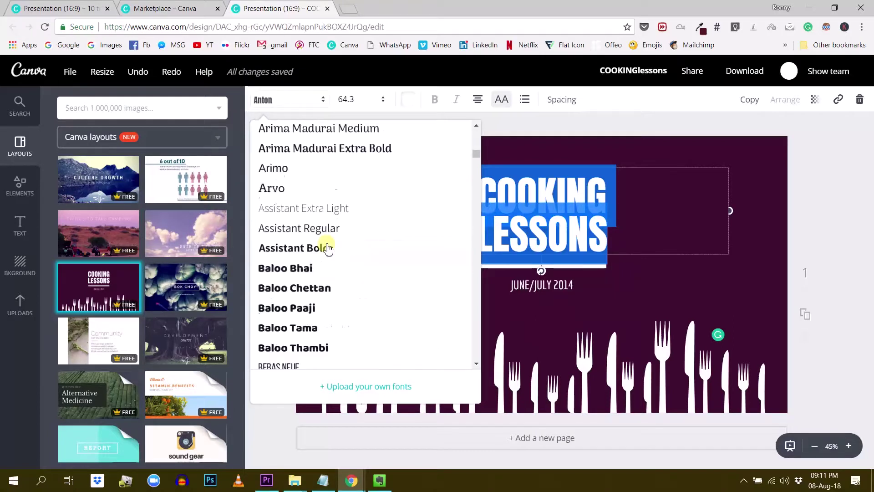
scroll(325, 231, down, 20)
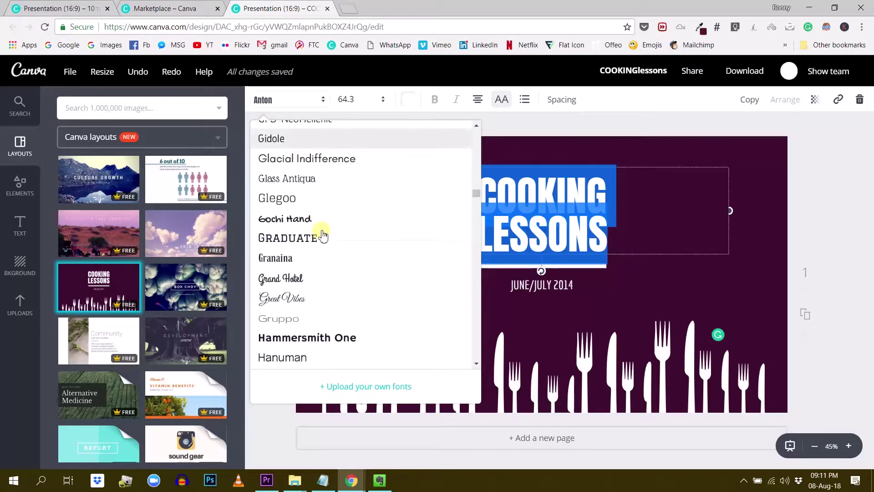
scroll(323, 237, down, 20)
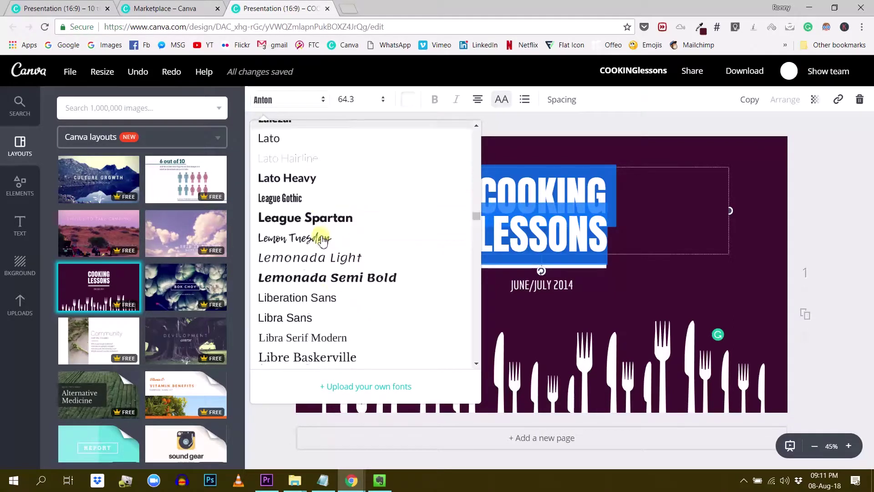
scroll(322, 237, down, 3)
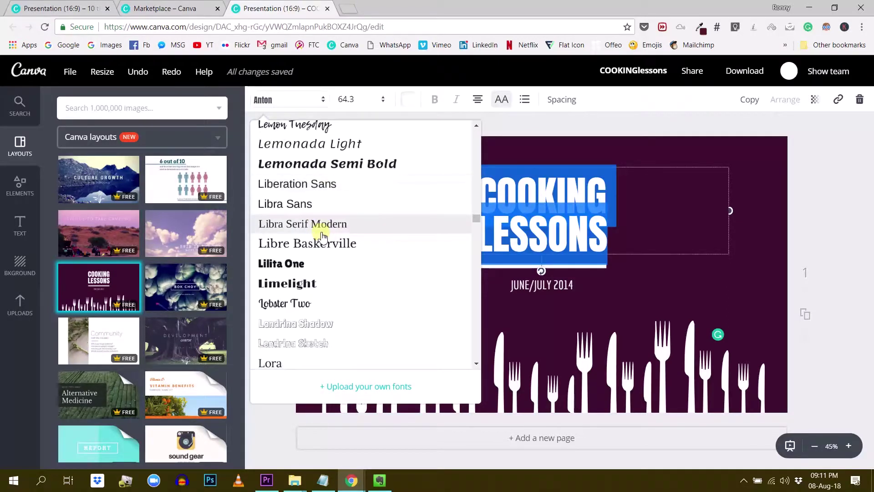
click(312, 246)
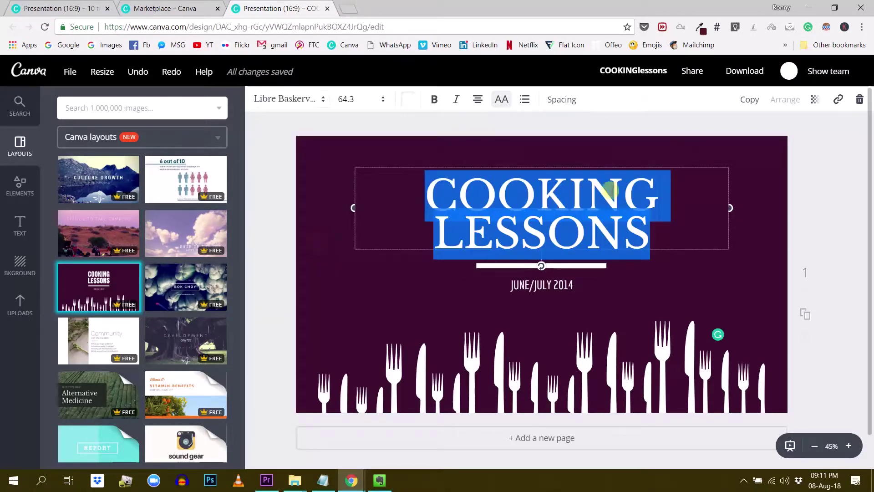
Make the COOKING LESSONS title italic rather than bold
click(448, 211)
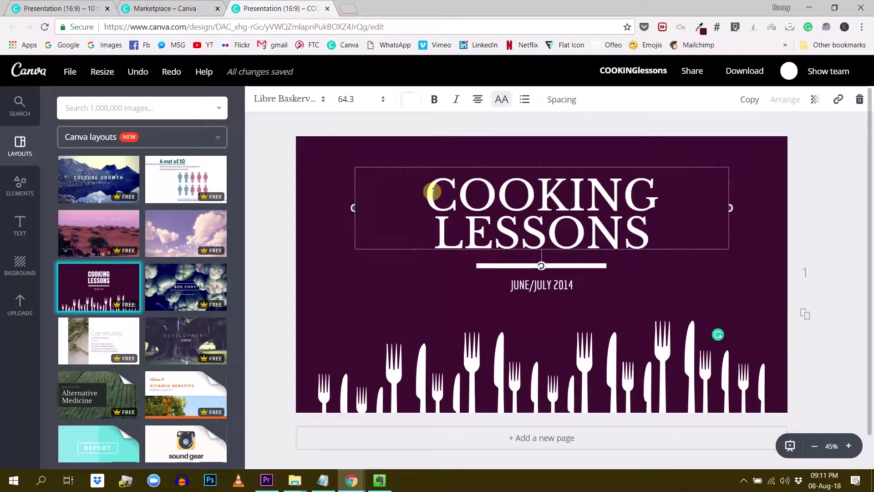
drag(433, 193, 645, 222)
click(440, 101)
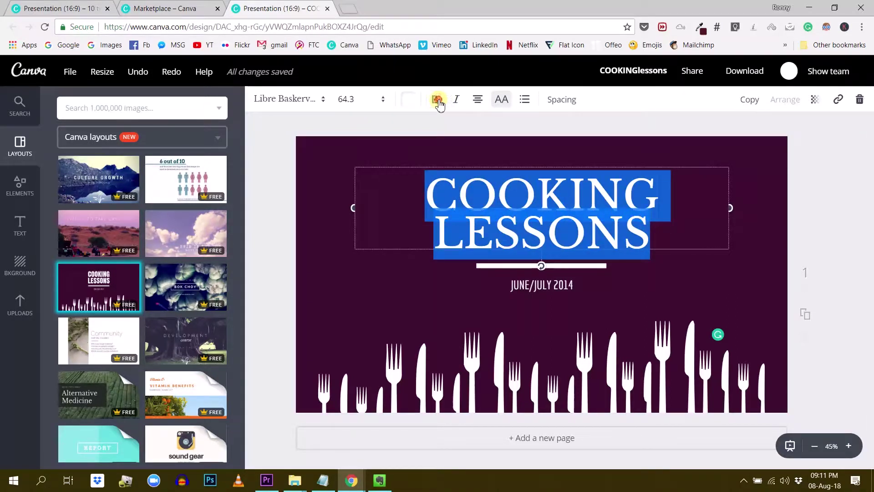
click(434, 103)
click(456, 100)
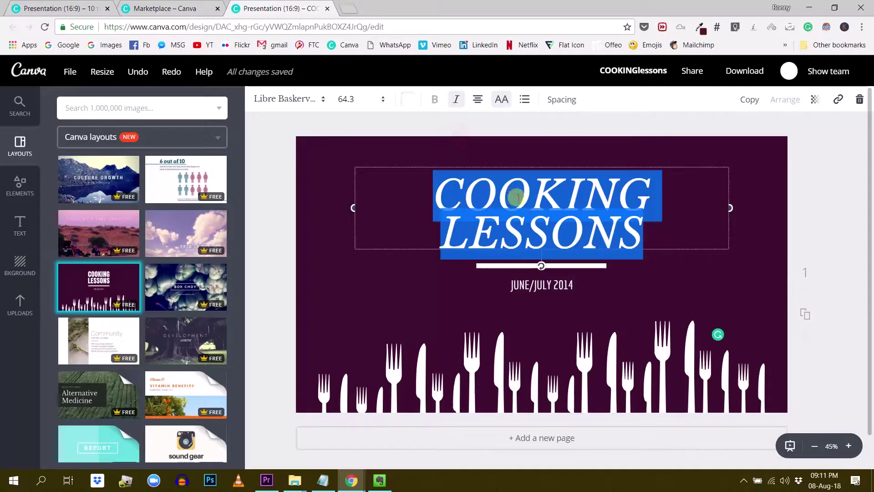
click(511, 195)
click(805, 175)
Set the JUNE/JULY 2014 date in bold Libre Baskerville
click(516, 285)
click(508, 284)
drag(544, 279, 579, 282)
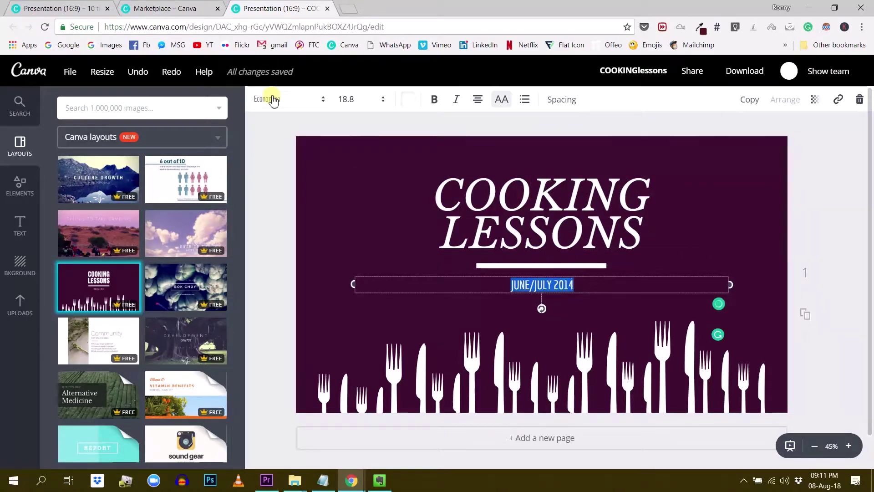
click(278, 98)
click(302, 169)
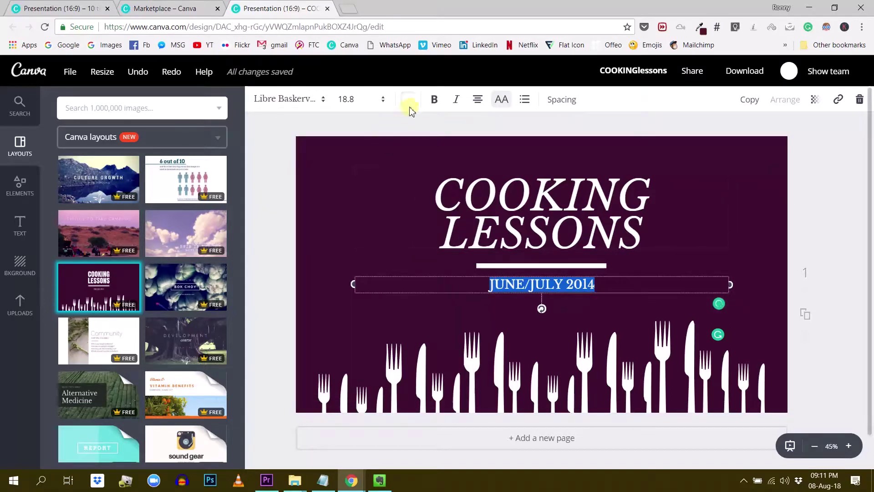
click(434, 99)
click(847, 210)
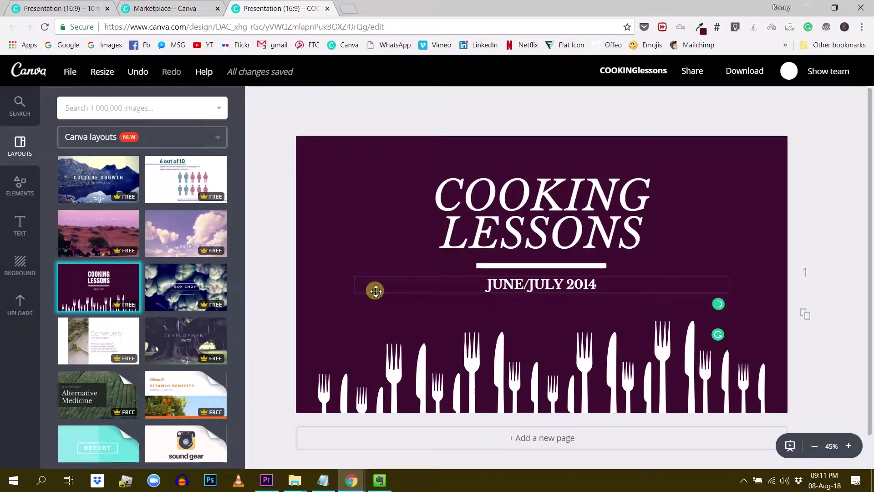
Browse the title's font list again, leaving the font unchanged
scroll(622, 302, down, 2)
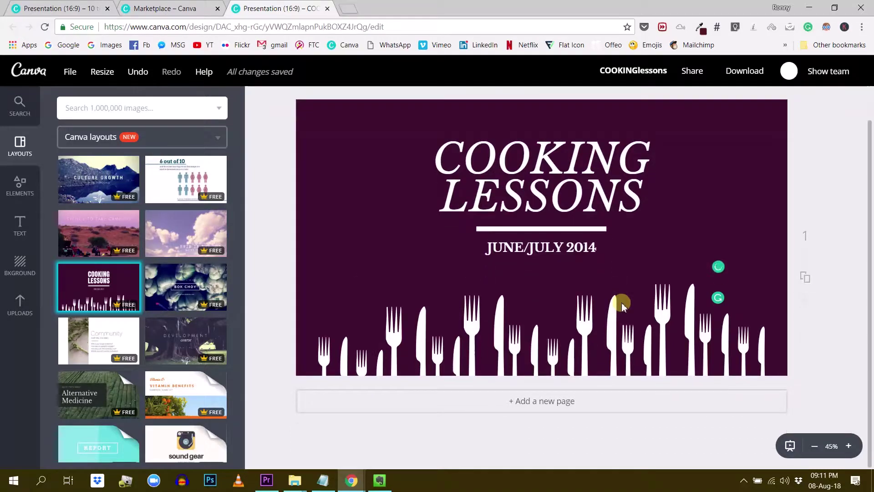
scroll(621, 303, up, 1)
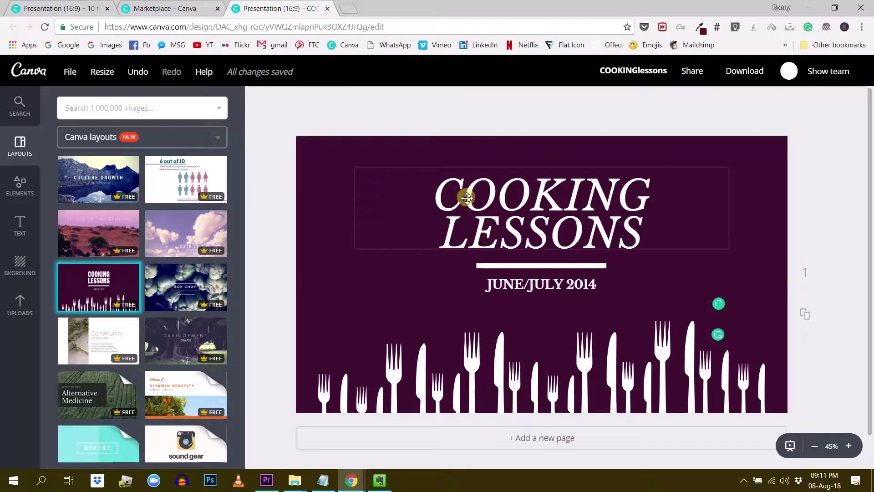
click(465, 196)
click(274, 103)
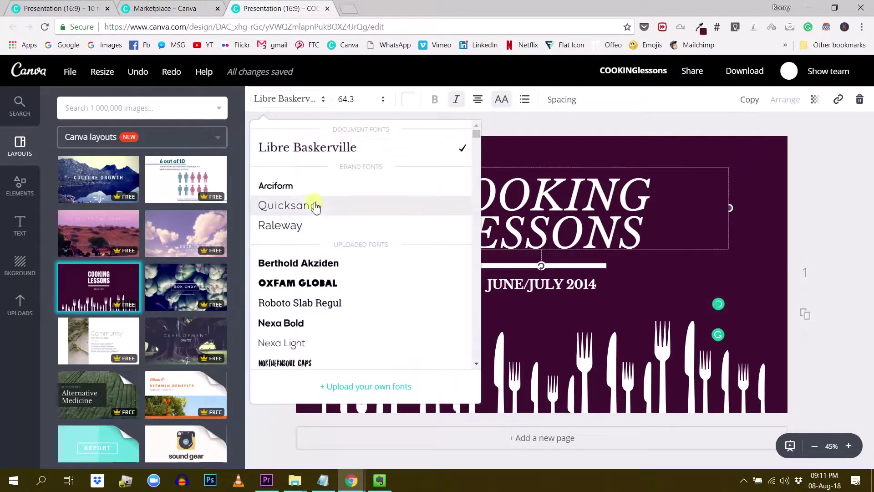
scroll(319, 223, down, 2)
scroll(322, 232, down, 4)
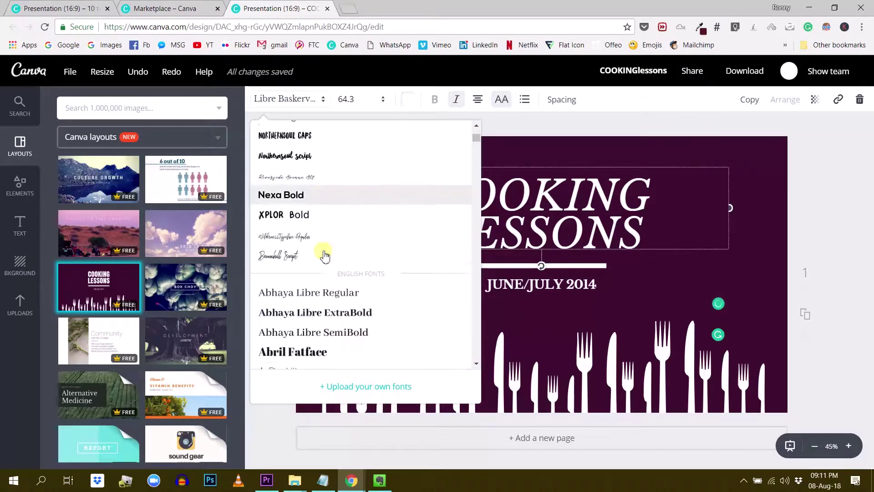
scroll(324, 256, down, 1)
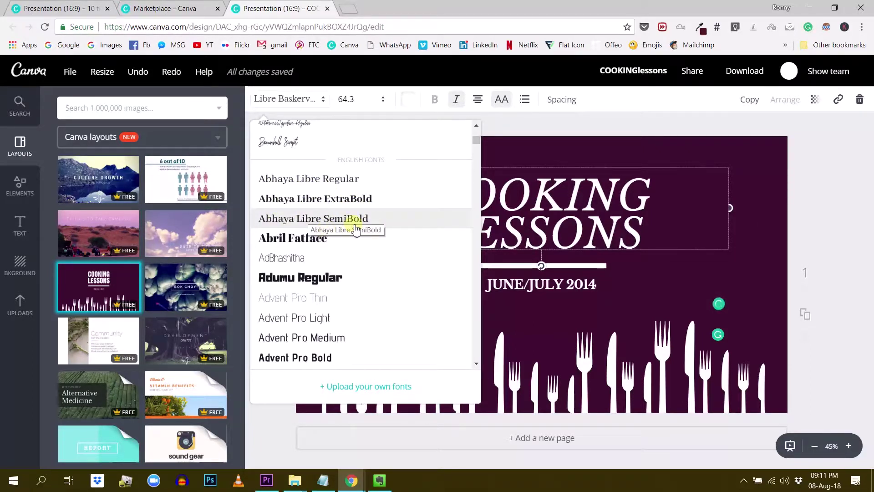
scroll(344, 250, down, 1)
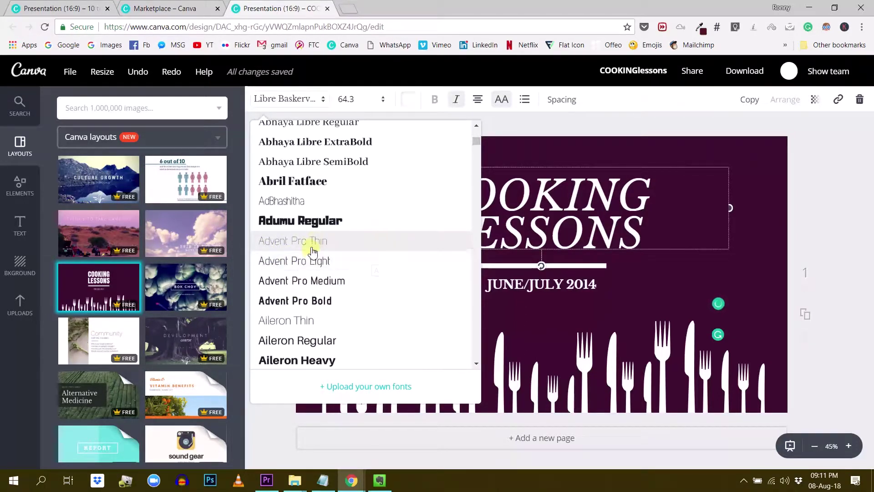
scroll(291, 246, down, 1)
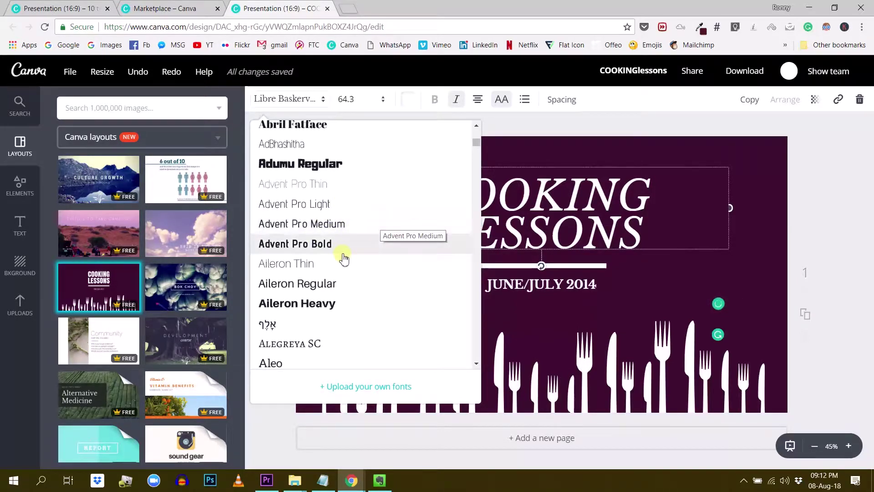
scroll(339, 273, up, 1)
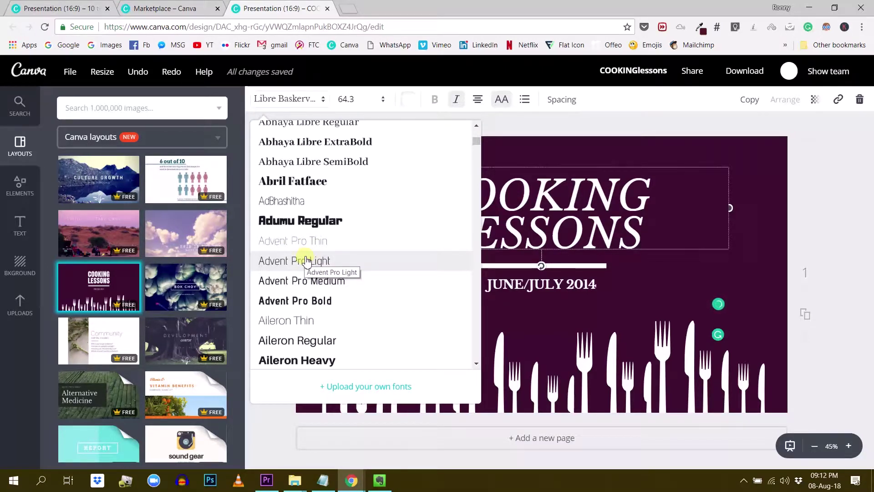
click(817, 181)
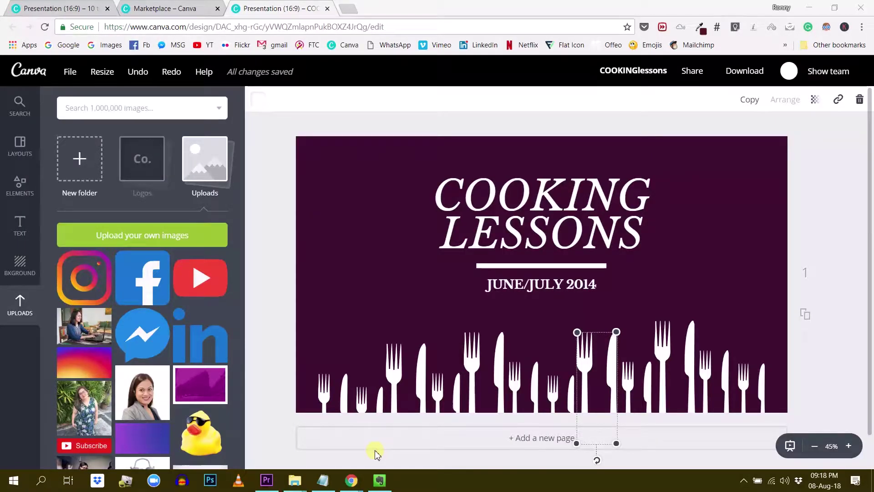
Duplicate the slide, delete the copy's left and right cutlery, and centre the rest
scroll(384, 450, down, 1)
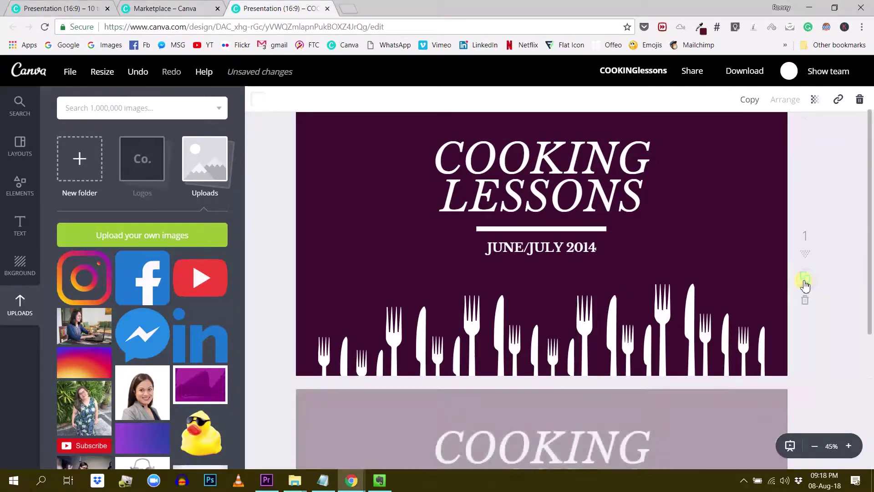
click(806, 278)
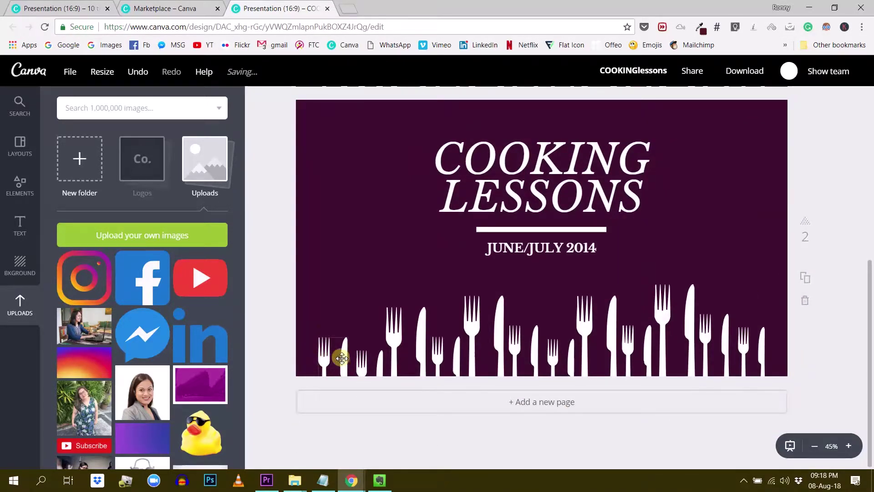
drag(269, 291, 455, 419)
key(Delete)
drag(554, 278, 761, 382)
key(Delete)
drag(391, 297, 578, 363)
drag(527, 356, 551, 356)
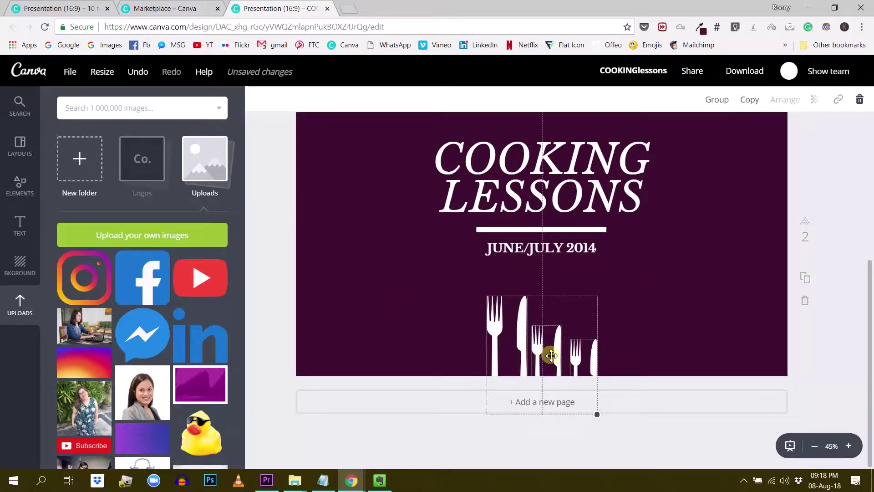
Duplicate the COOKING LESSONS text box and trim the copy to COOKING
click(516, 160)
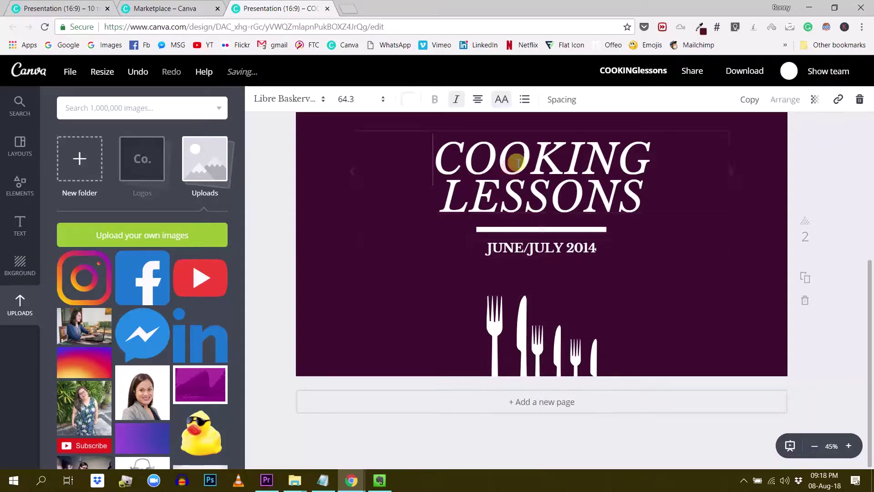
click(806, 162)
click(592, 165)
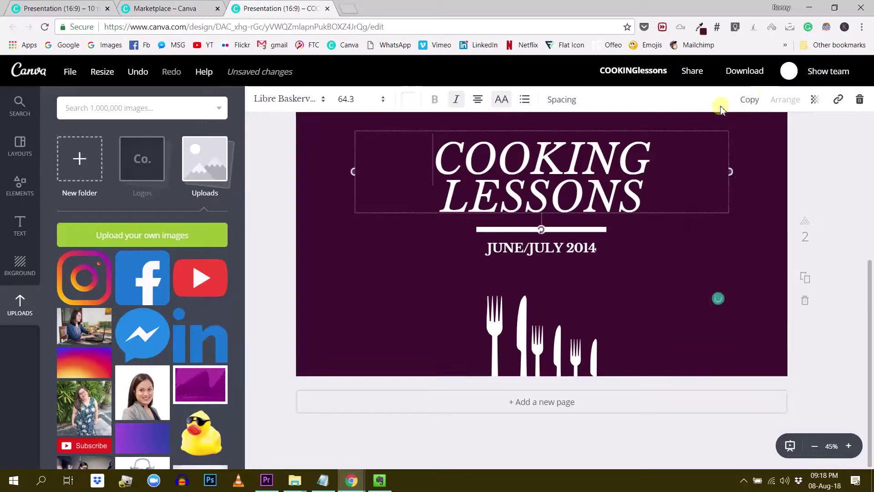
click(749, 99)
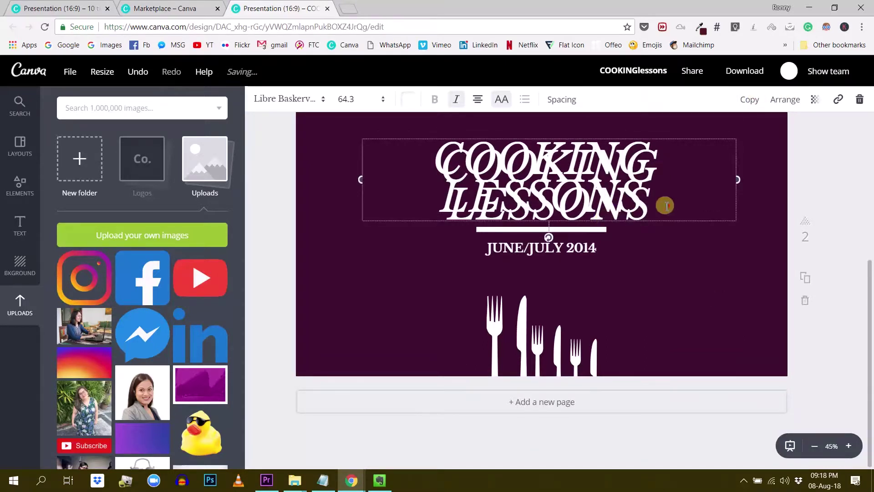
drag(622, 205, 774, 332)
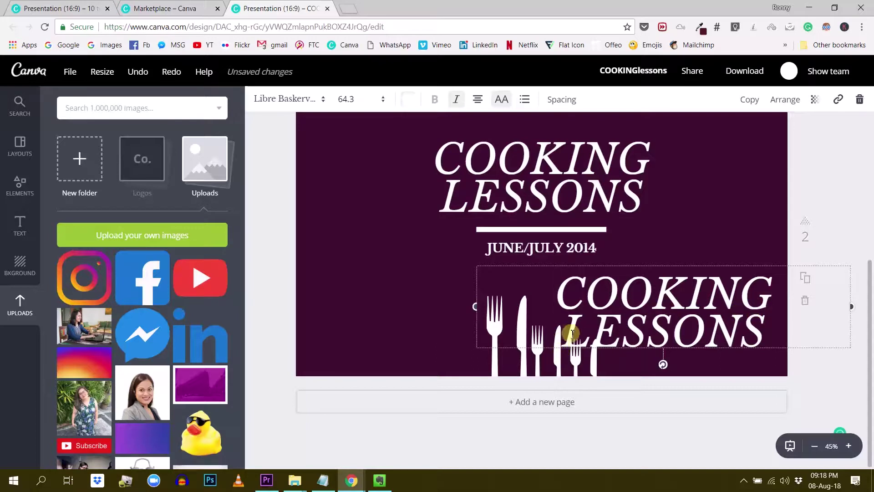
drag(572, 328, 761, 327)
key(BackSpace)
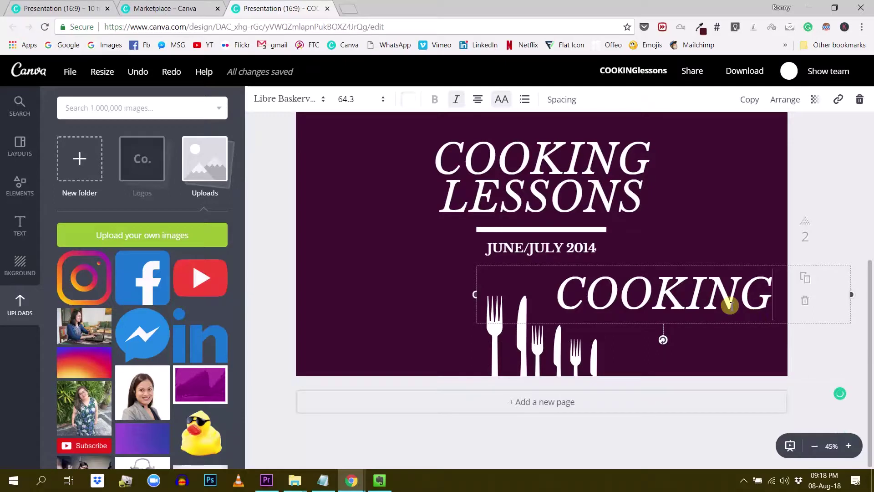
Cut the original title to LESSONS and place COOKING above it near the top
click(638, 195)
drag(654, 160, 440, 153)
key(BackSpace)
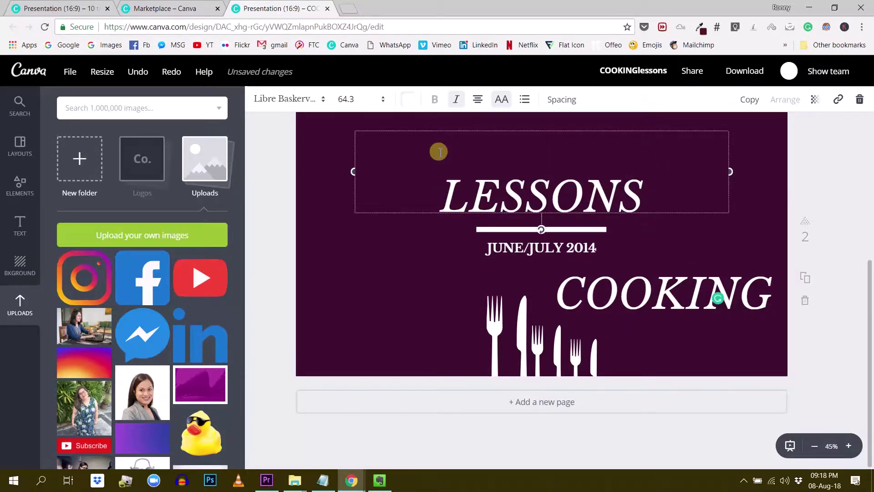
drag(555, 159, 550, 198)
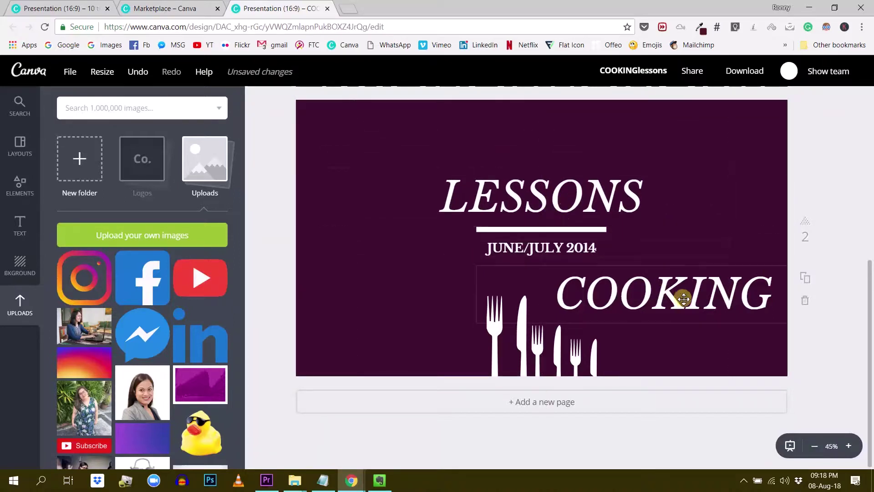
drag(681, 294, 561, 153)
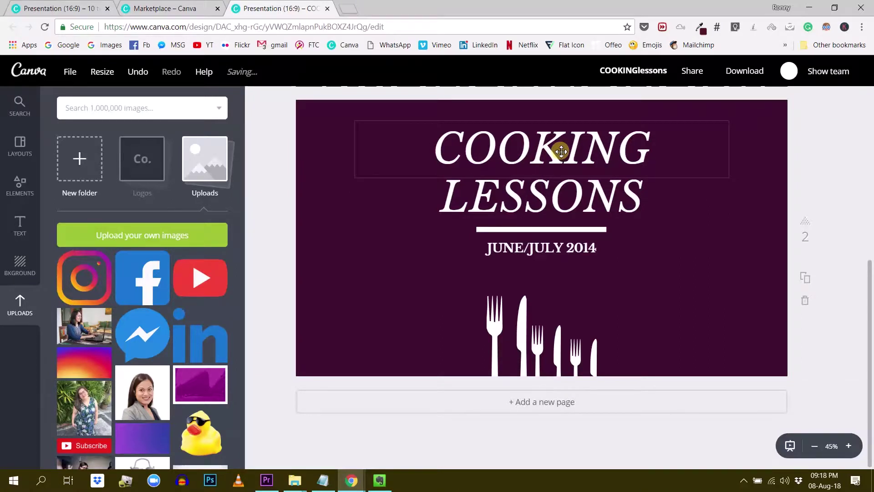
drag(562, 151, 561, 152)
Delete the original first slide
scroll(606, 203, up, 4)
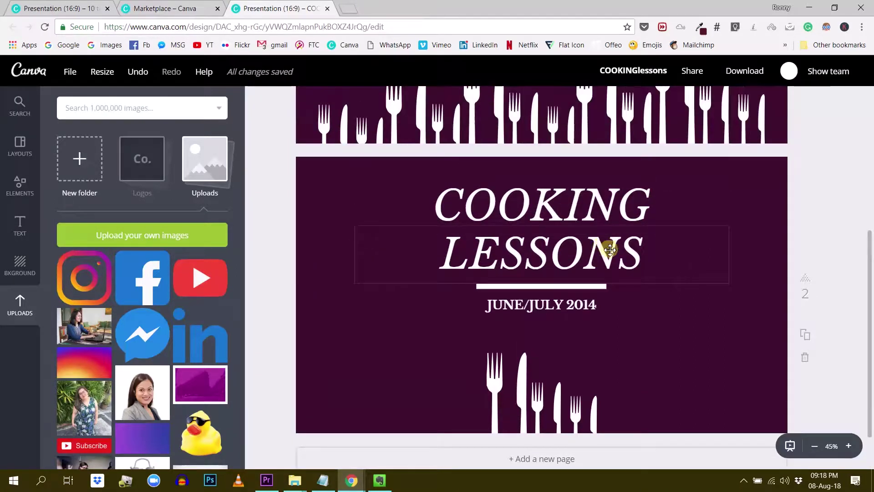
scroll(617, 248, down, 3)
scroll(729, 218, up, 3)
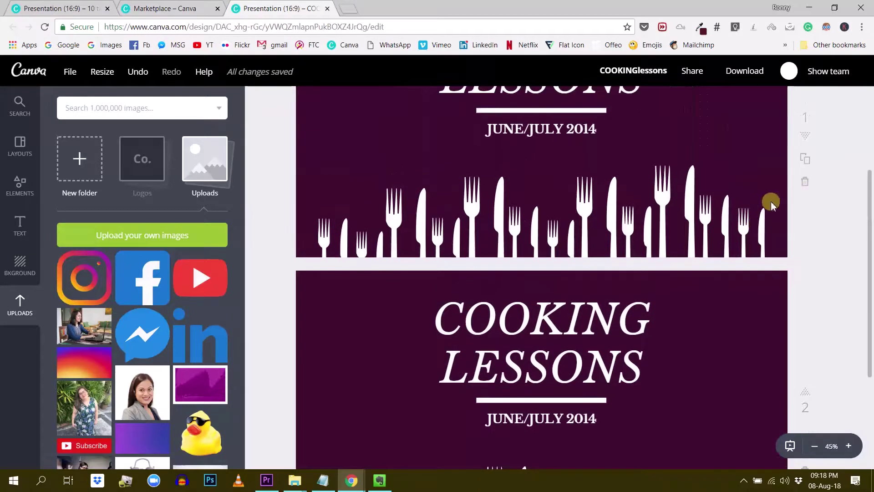
click(804, 185)
scroll(759, 284, up, 2)
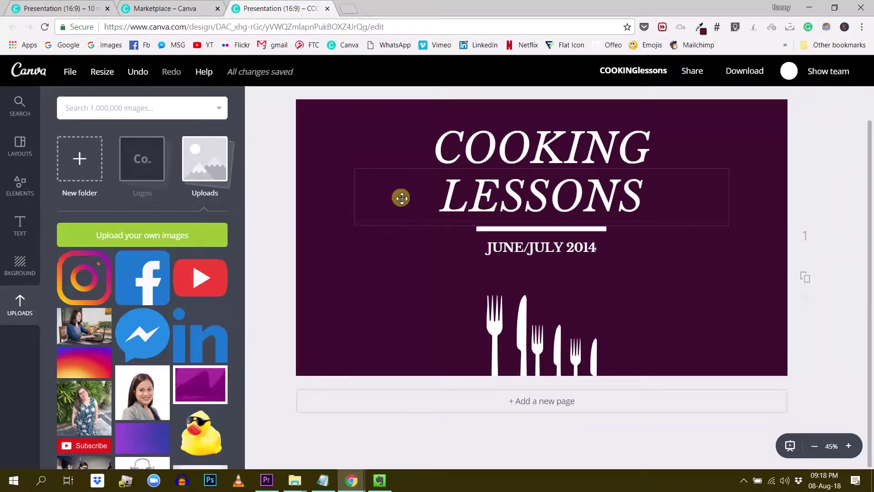
Change the LESSONS title word to the Anton font
key(ctrl+a)
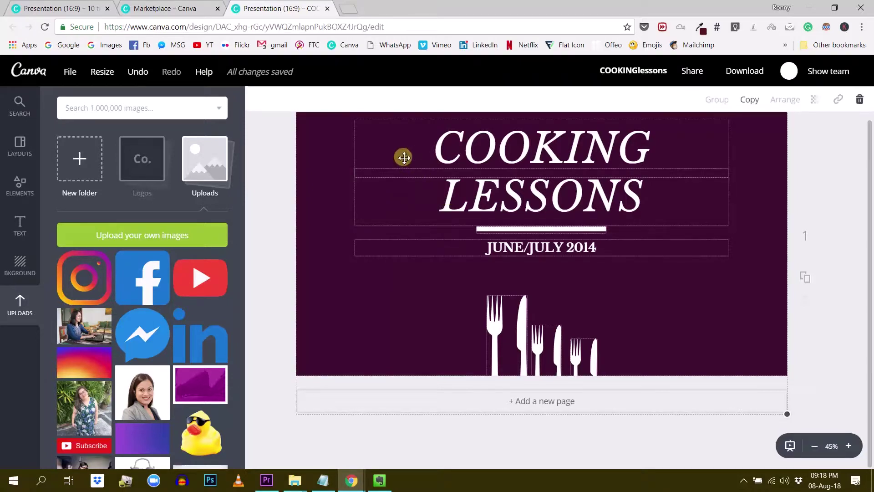
click(790, 176)
click(614, 191)
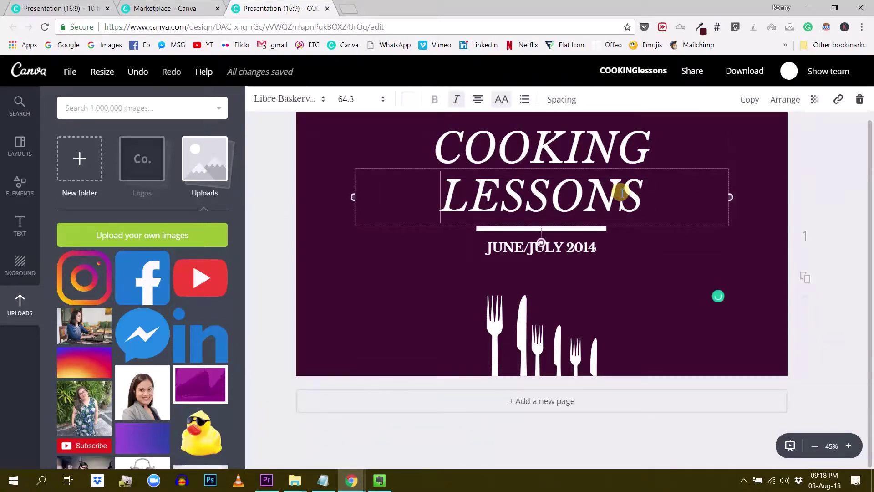
click(617, 193)
click(289, 98)
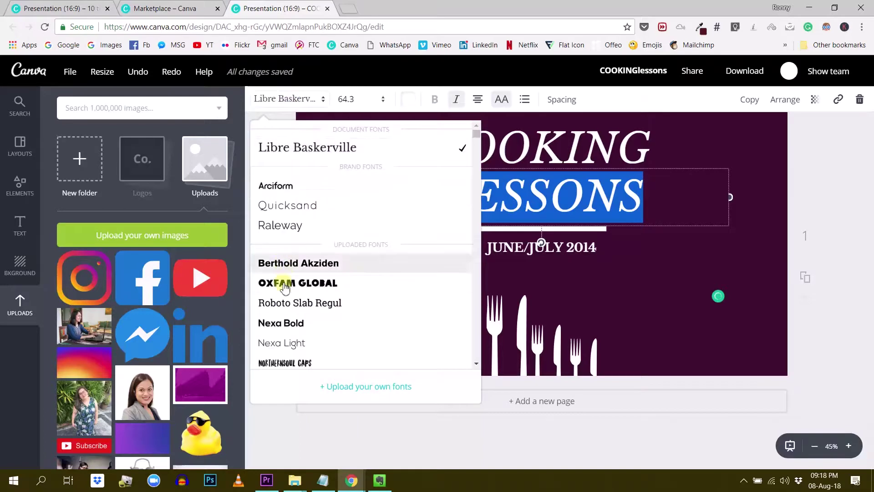
scroll(284, 287, down, 10)
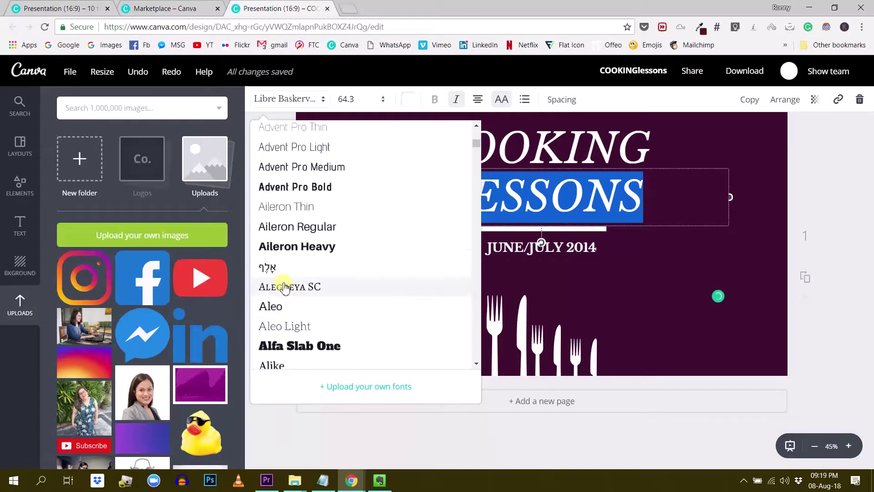
scroll(284, 287, down, 3)
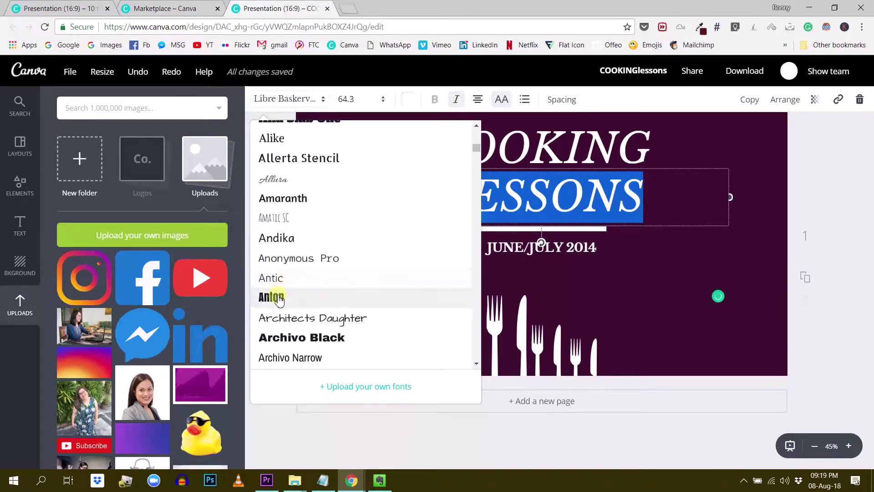
click(279, 298)
Apply Anton to the COOKING title word from the document fonts
click(542, 143)
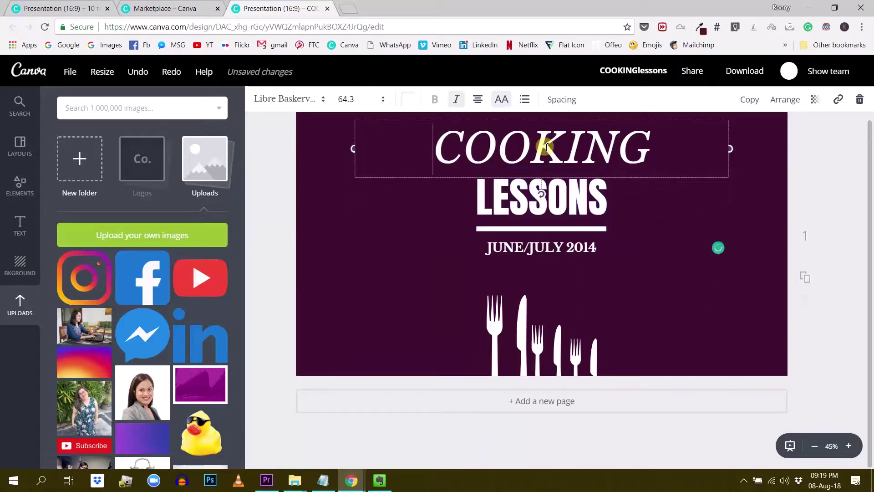
click(544, 145)
click(302, 98)
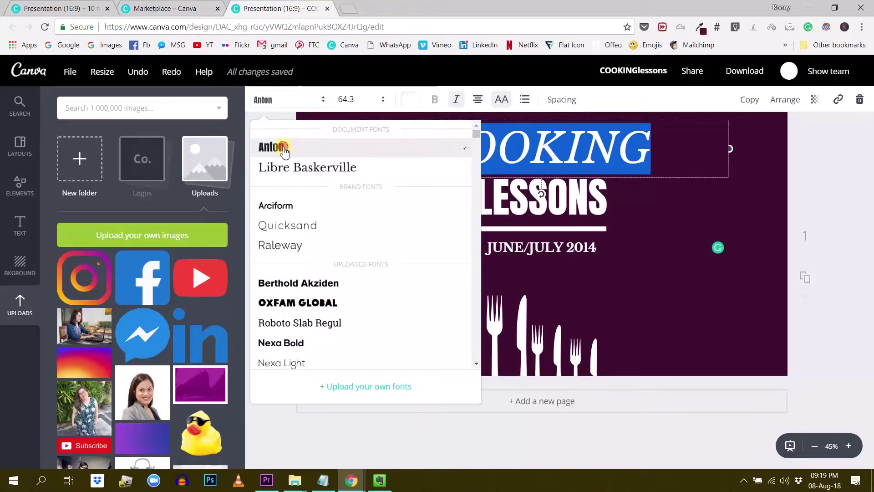
click(279, 146)
click(811, 171)
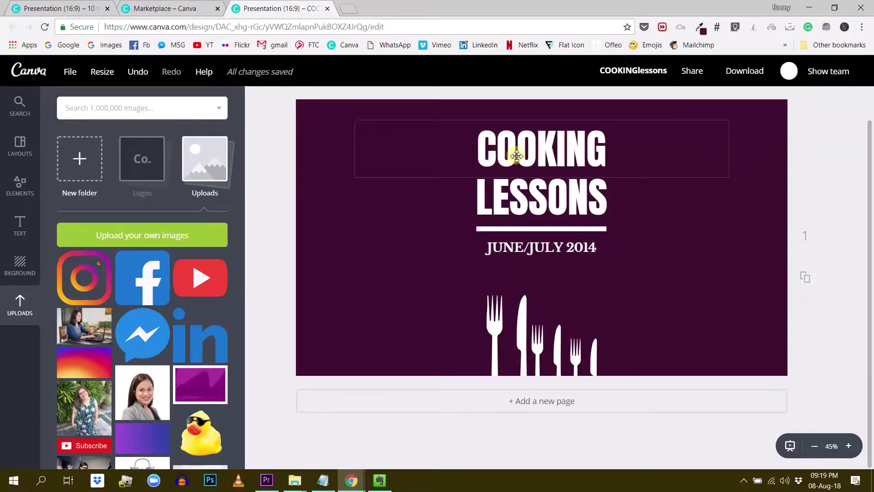
Narrow the COOKING and LESSONS text boxes to fit their words
click(357, 167)
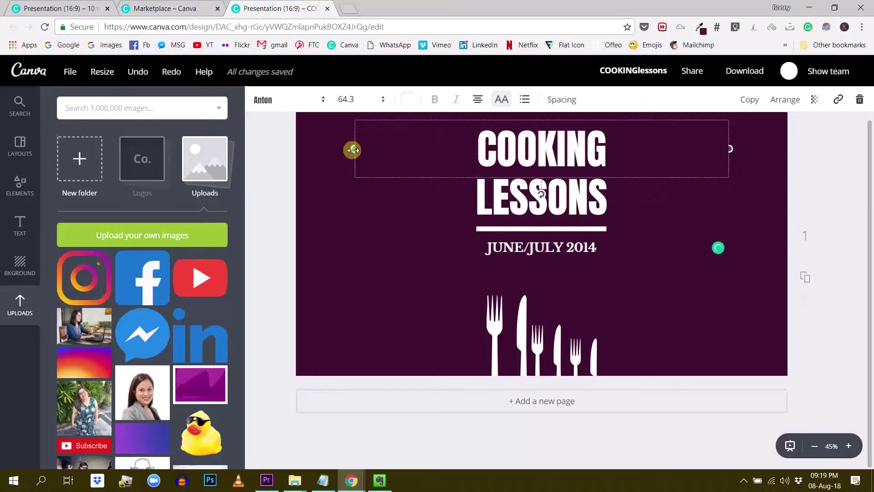
drag(352, 150, 597, 166)
click(533, 199)
drag(420, 195, 523, 195)
drag(353, 197, 587, 187)
click(837, 170)
Place COOKING left and LESSONS right of the rule, lift the cutlery between them, and lower the date
drag(633, 150, 369, 227)
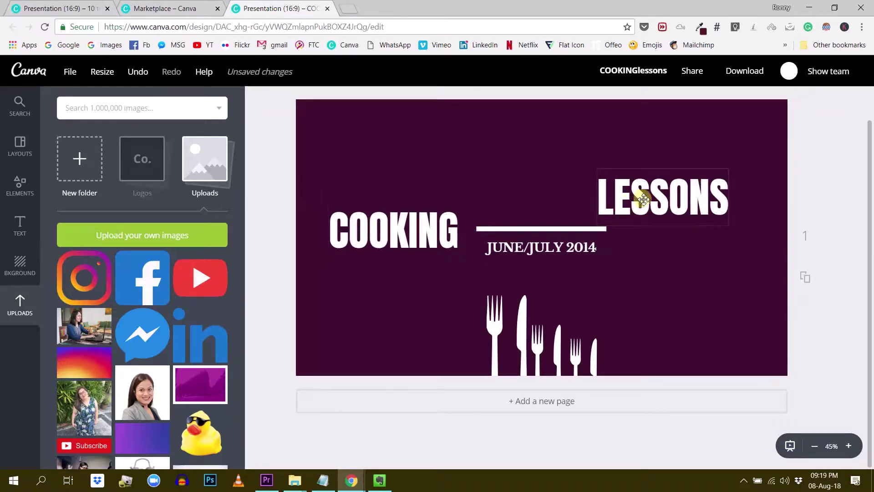
drag(643, 201, 664, 231)
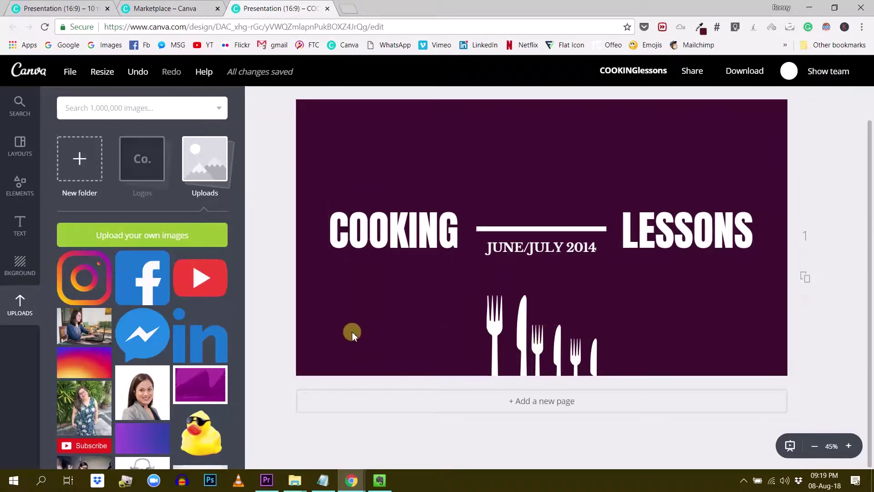
drag(353, 331, 610, 362)
drag(530, 357, 530, 177)
drag(511, 240, 510, 343)
Delete the horizontal bar and move the cutlery down onto the title line
click(483, 232)
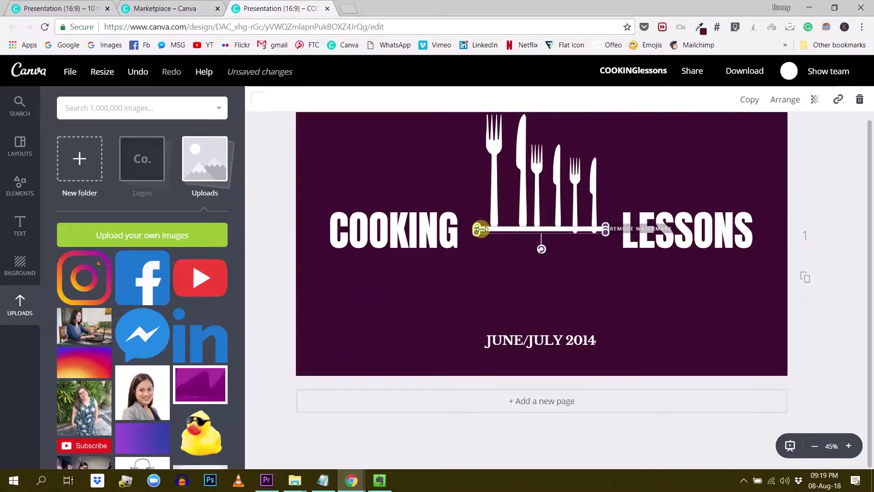
key(Delete)
click(548, 191)
click(435, 152)
drag(430, 115, 606, 196)
drag(551, 189, 550, 245)
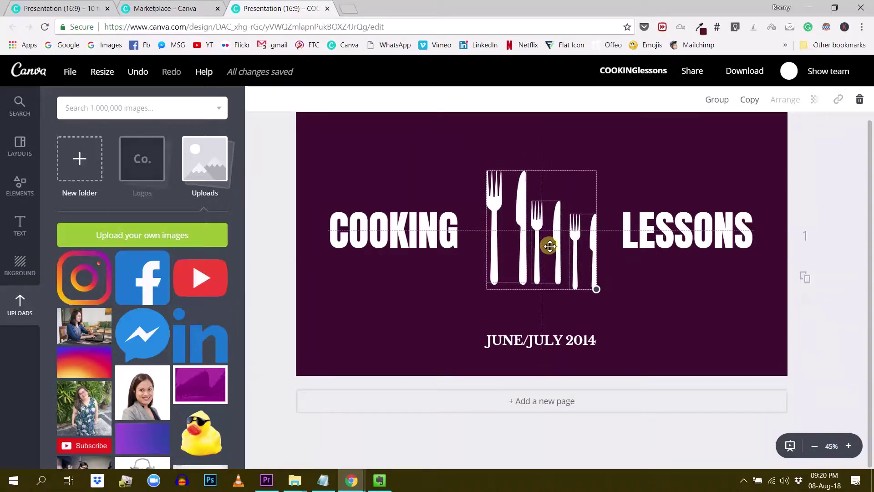
click(731, 294)
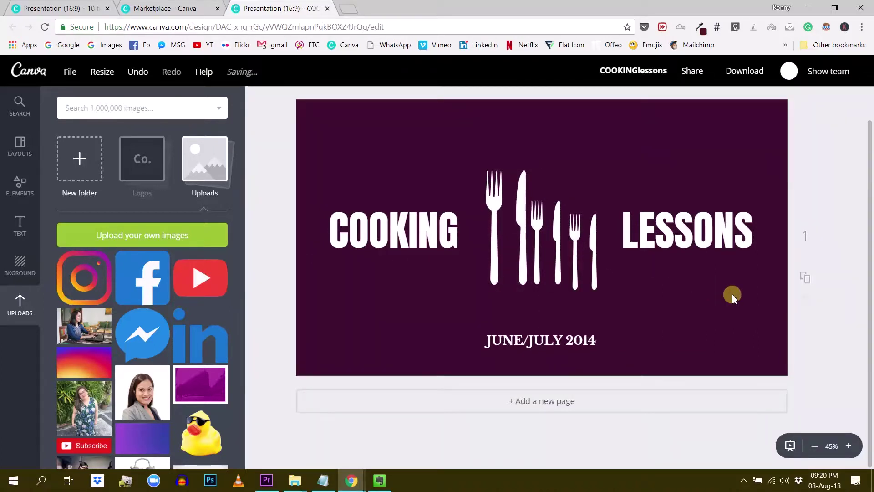
Nudge the small fork-and-knife pair and shrink the right pair slightly
drag(585, 274, 551, 269)
click(520, 255)
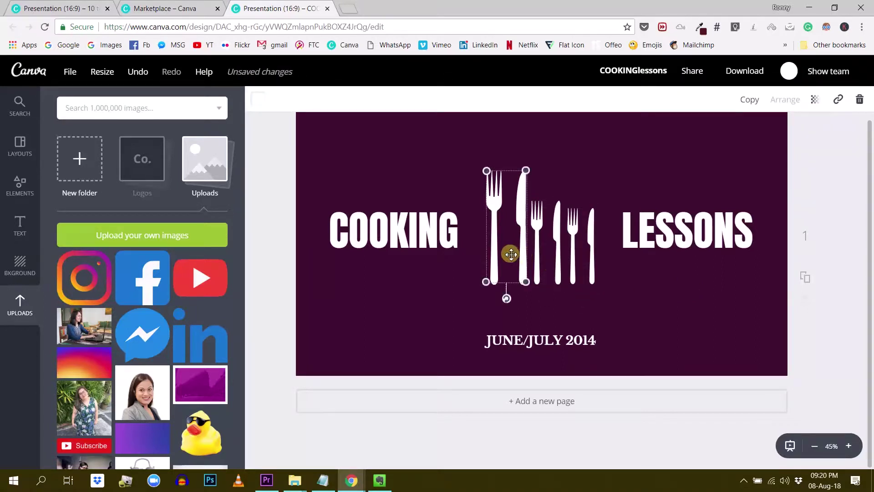
click(556, 260)
click(586, 256)
click(669, 283)
click(588, 231)
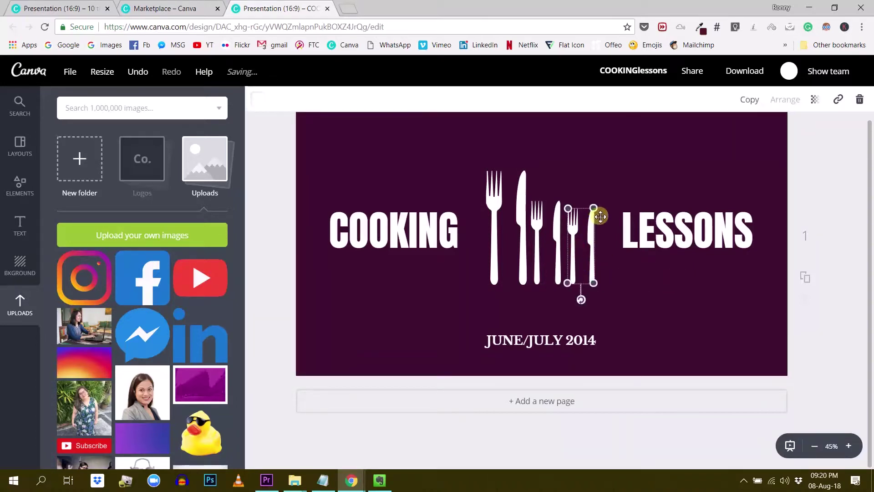
drag(594, 209, 590, 216)
click(635, 281)
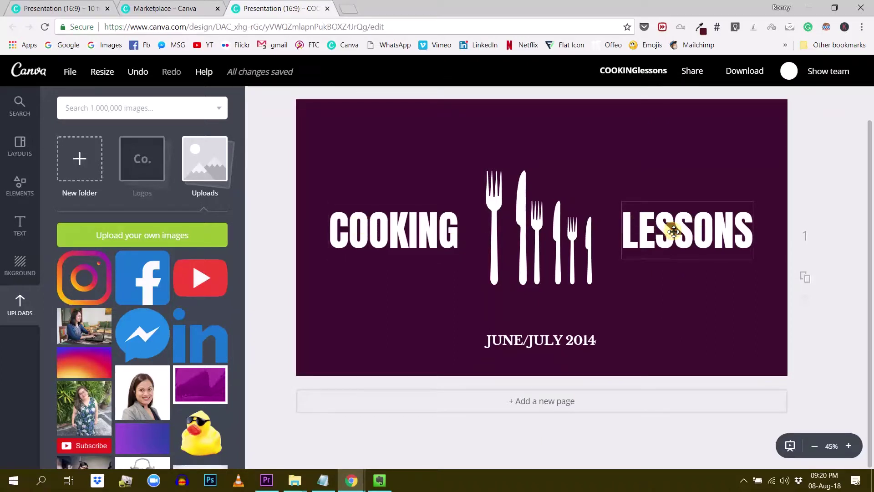
Group COOKING, the cutlery and LESSONS into one heading and centre it on the slide
click(674, 232)
drag(333, 156, 736, 300)
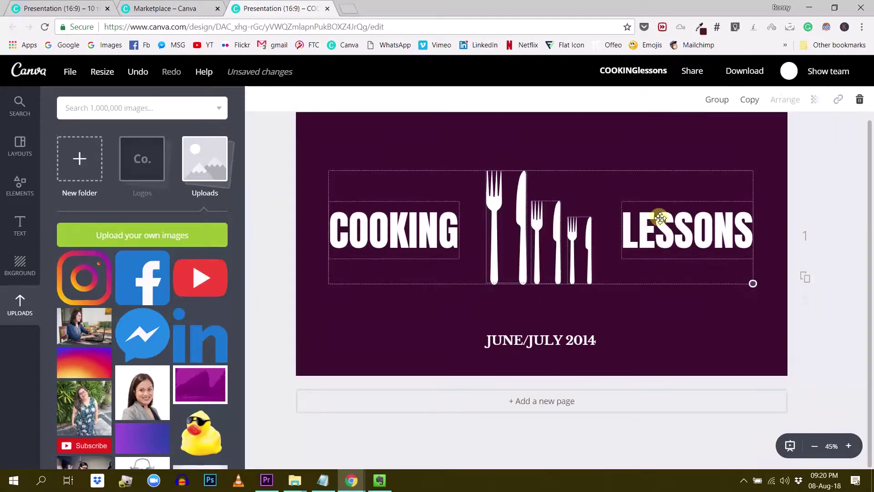
click(721, 102)
drag(567, 231, 579, 228)
click(610, 156)
scroll(609, 168, up, 1)
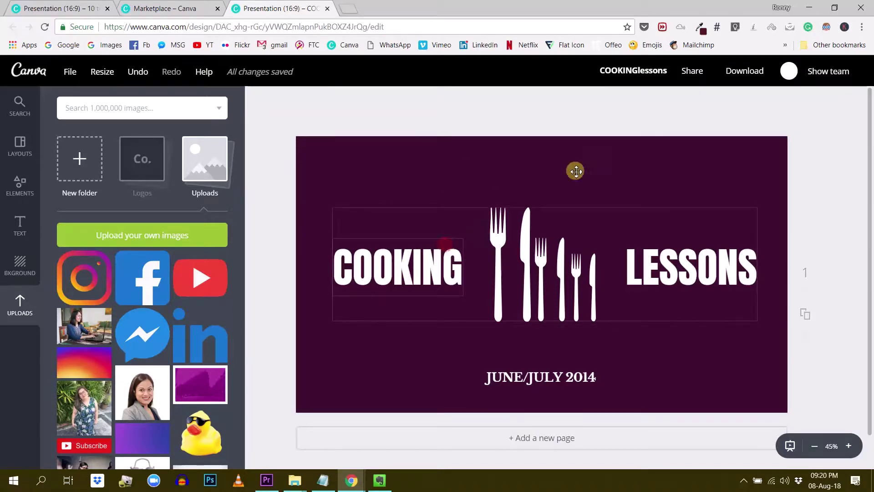
Ungroup the heading and delete ING so the left word reads COOK
click(473, 233)
click(712, 99)
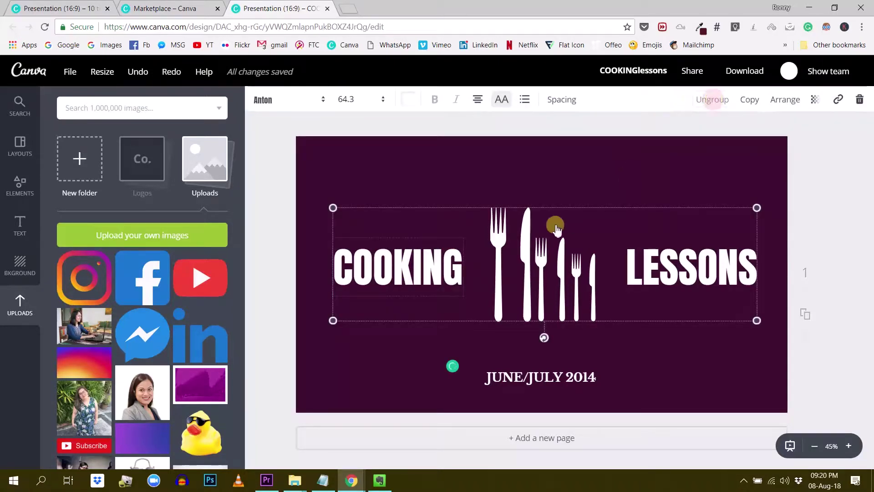
click(390, 271)
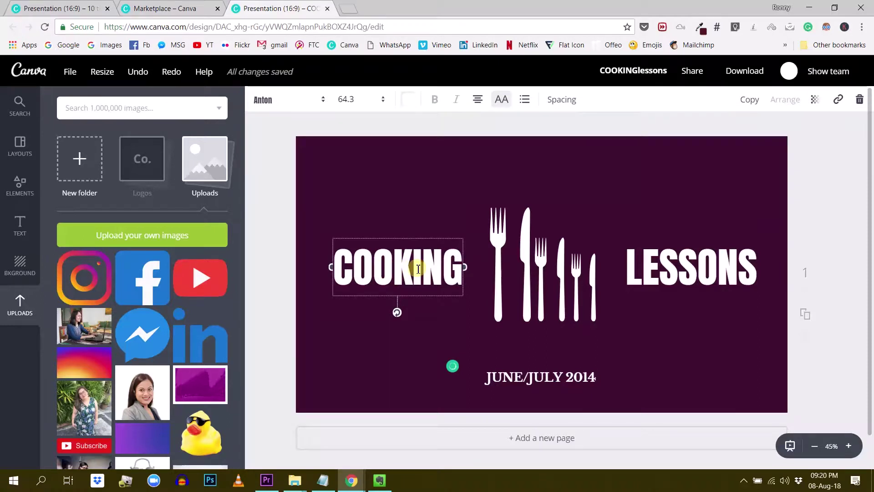
drag(418, 267, 461, 260)
key(BackSpace)
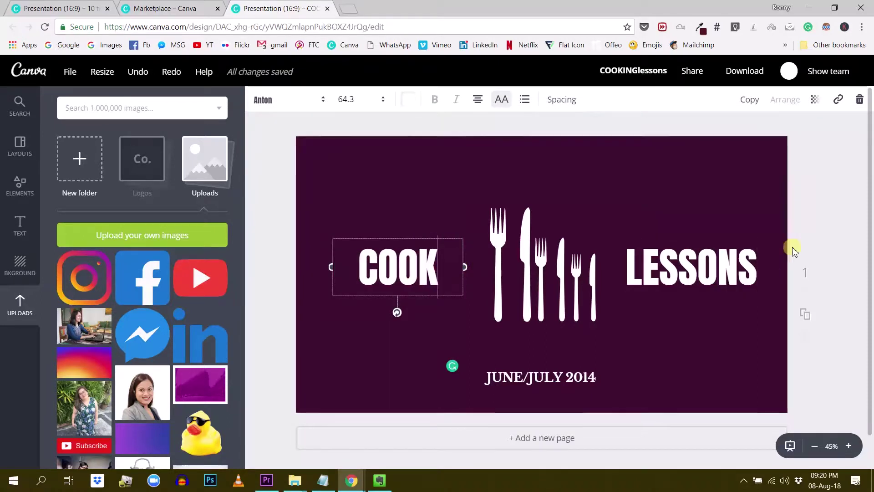
click(841, 221)
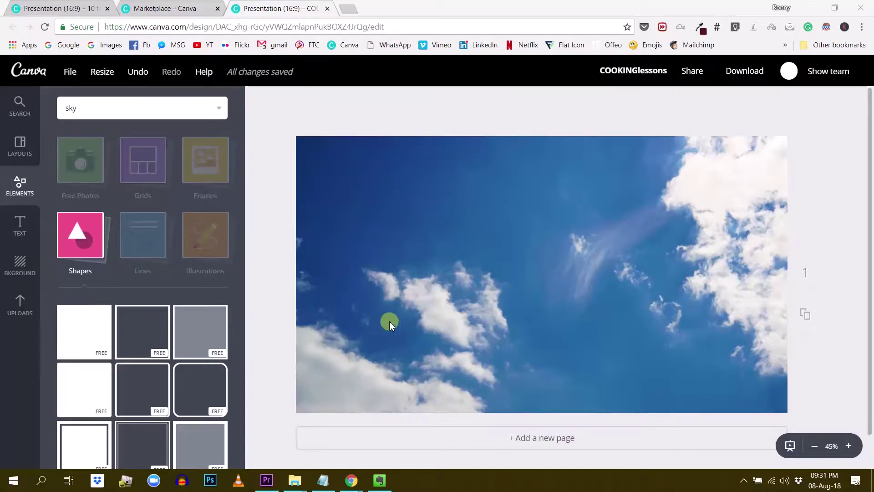
Drag the sky photo slightly so it fills the entire slide
scroll(569, 312, down, 1)
scroll(568, 312, up, 1)
click(557, 236)
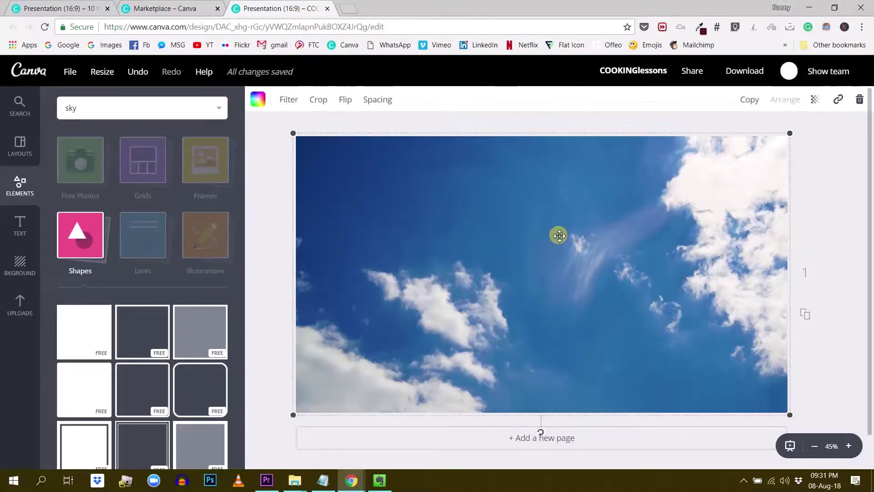
mouse_move(558, 238)
mouse_down()
mouse_move(558, 281)
mouse_move(560, 237)
mouse_up()
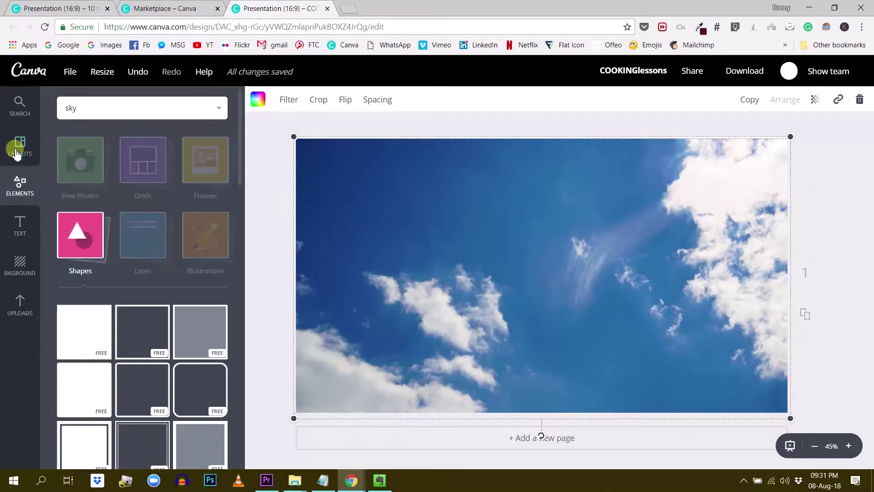
Add a body text box and replace its text with 'Over the Clouds'
key(t)
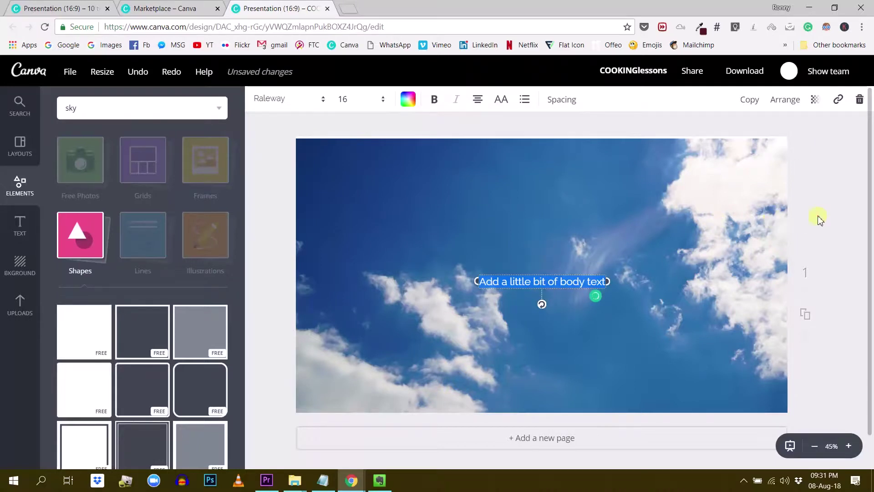
click(817, 216)
click(507, 281)
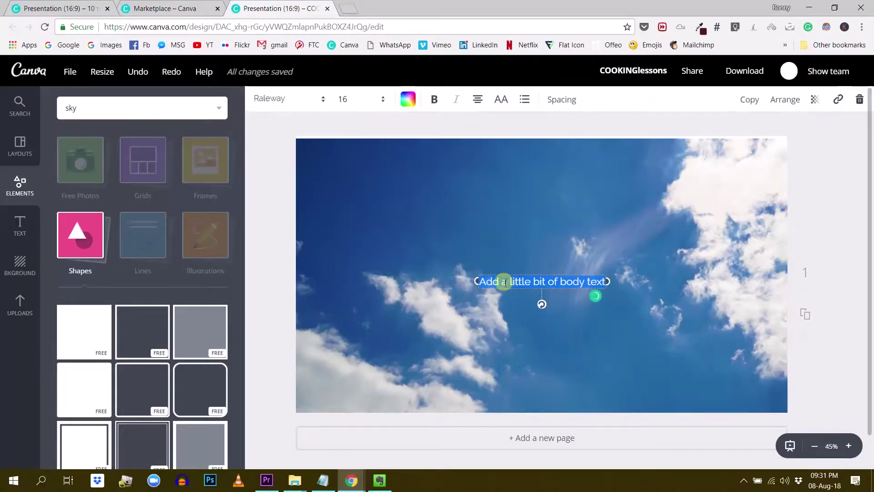
click(858, 93)
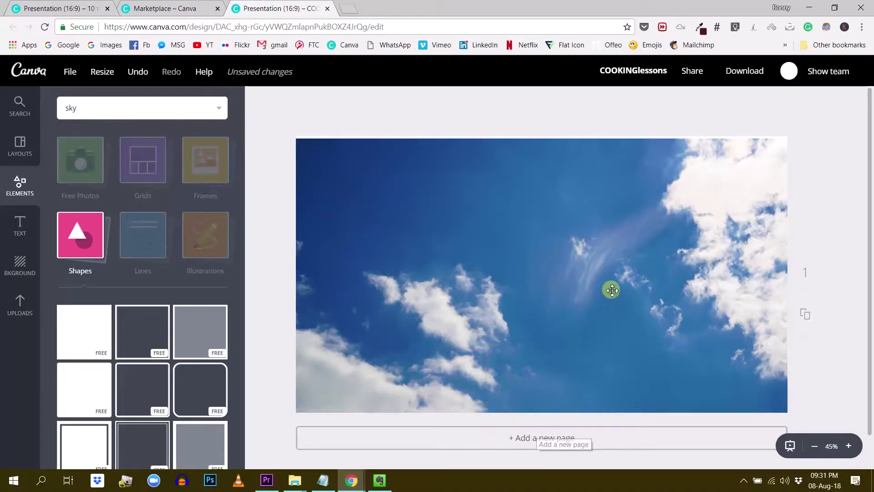
key(ctrl+z)
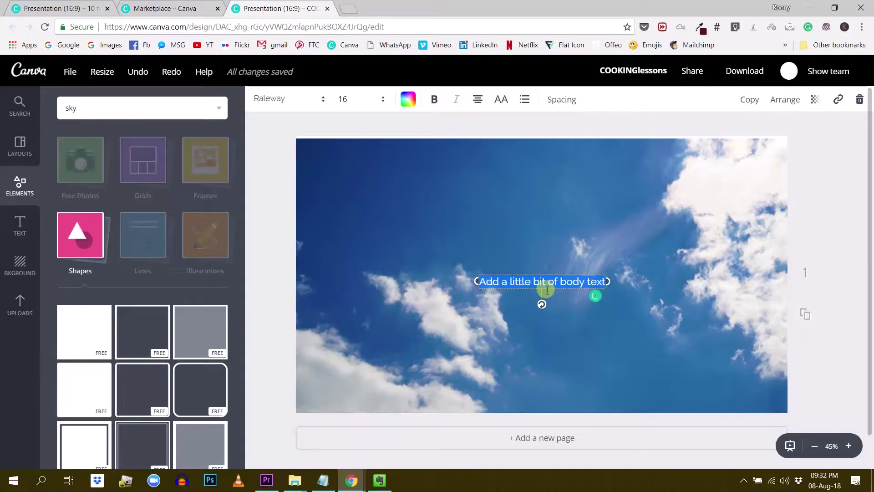
key(BackSpace)
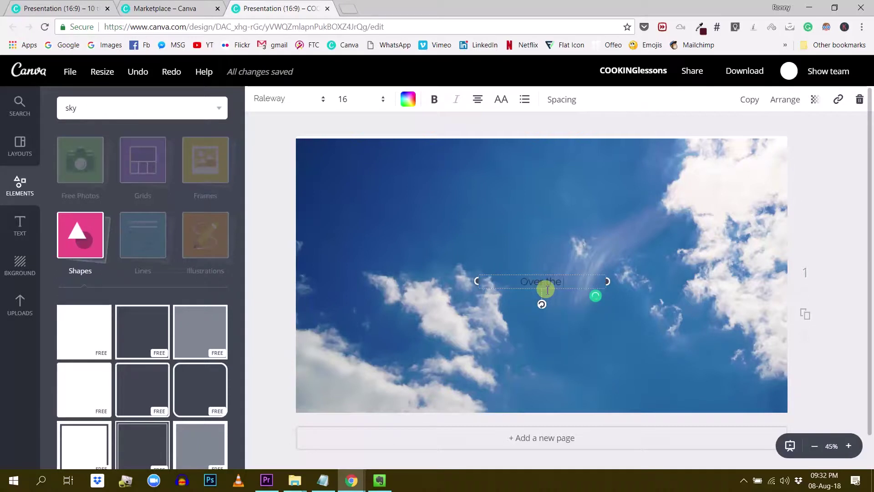
text(Over the Clouds)
Set the headline to size 80 in Archivo Black
triple_click(546, 289)
click(345, 100)
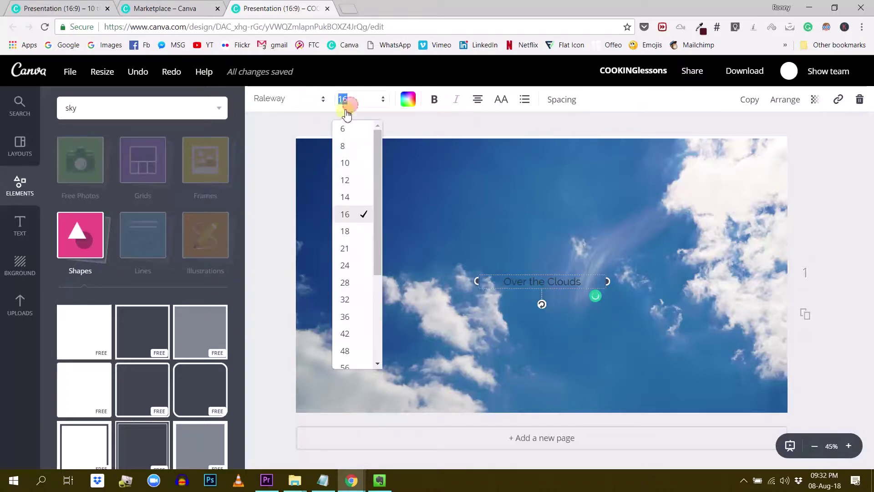
scroll(359, 310, down, 3)
click(347, 274)
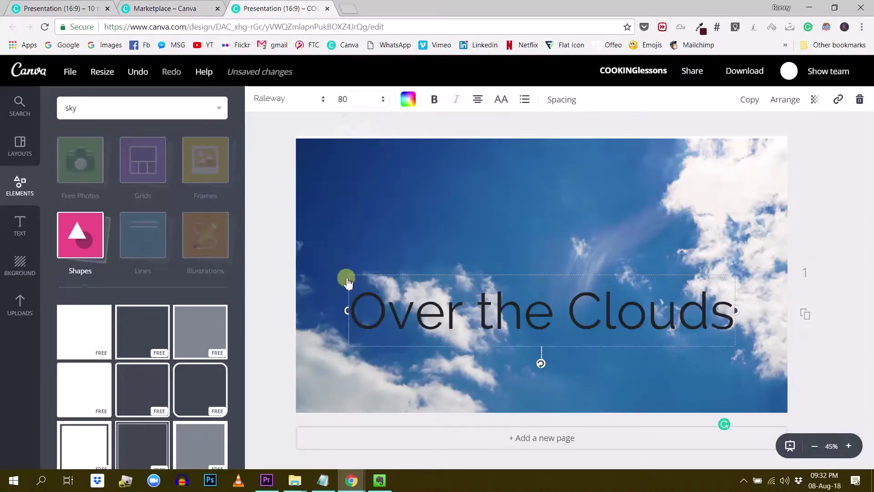
click(282, 100)
scroll(286, 263, down, 5)
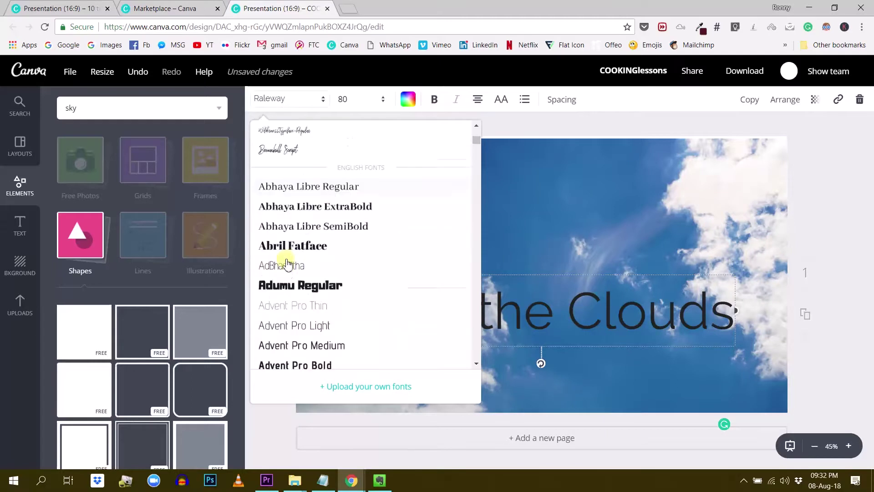
scroll(286, 264, down, 10)
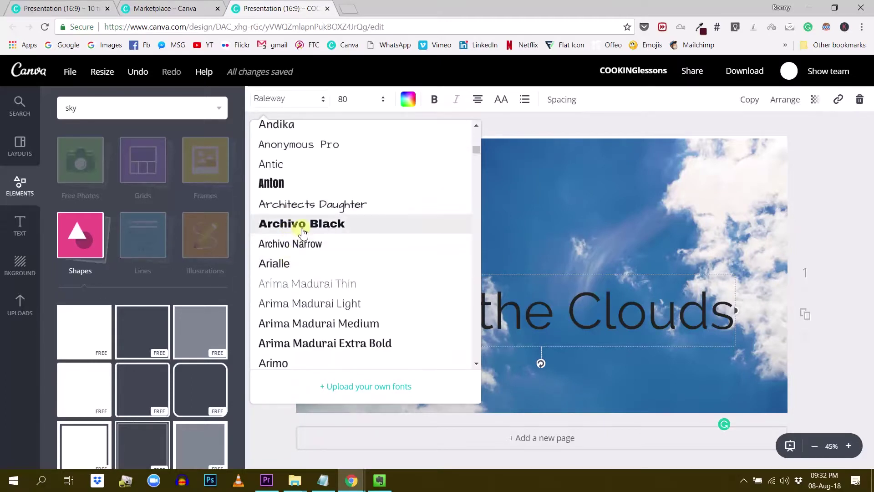
click(302, 232)
Make the headline uppercase with 0.82 line height and move it higher on the slide
click(501, 99)
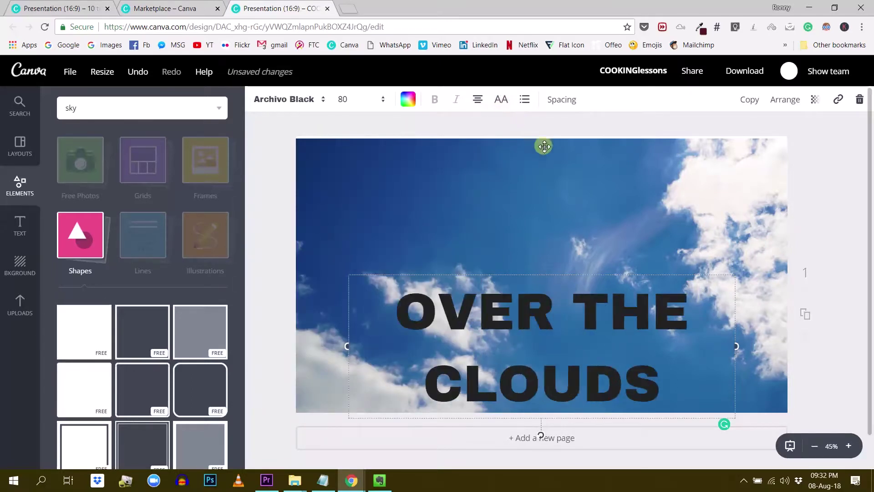
click(563, 100)
drag(642, 157, 625, 161)
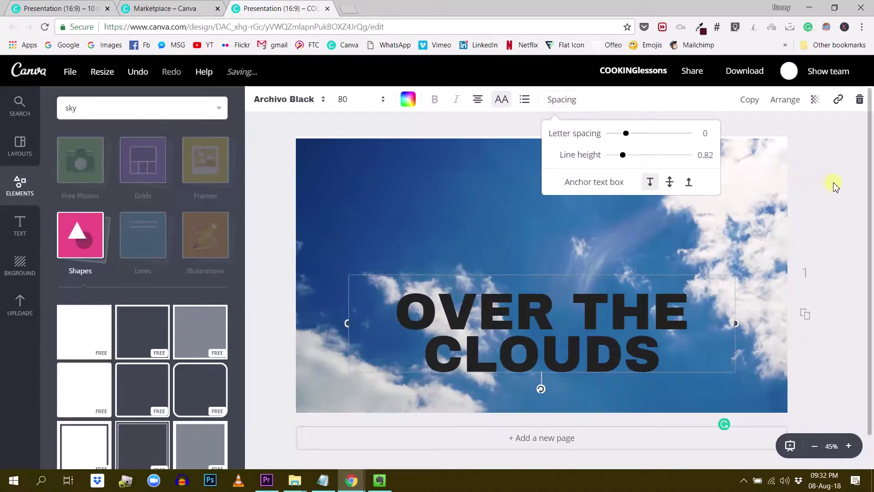
click(597, 319)
drag(595, 187, 599, 184)
drag(583, 306, 595, 255)
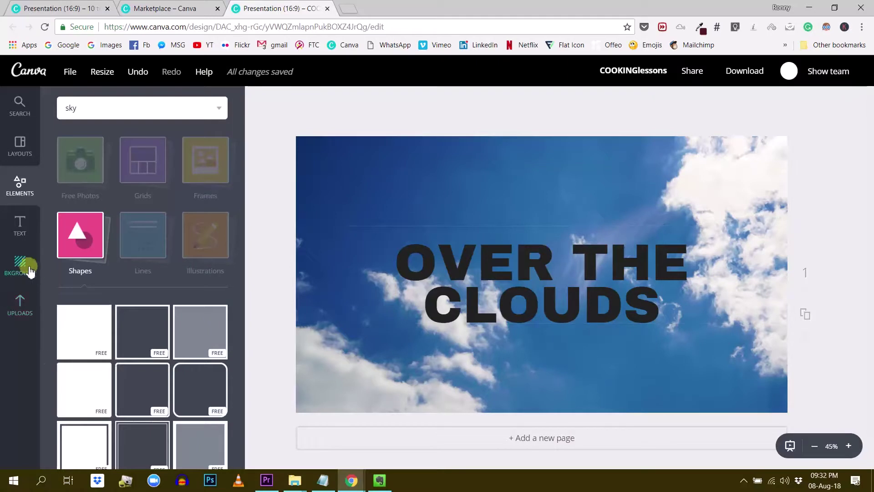
Add a square shape and reshape it into a wide rectangle over the headline
click(69, 337)
drag(541, 142, 511, 329)
drag(519, 371, 490, 279)
drag(513, 314, 513, 332)
drag(646, 284, 700, 288)
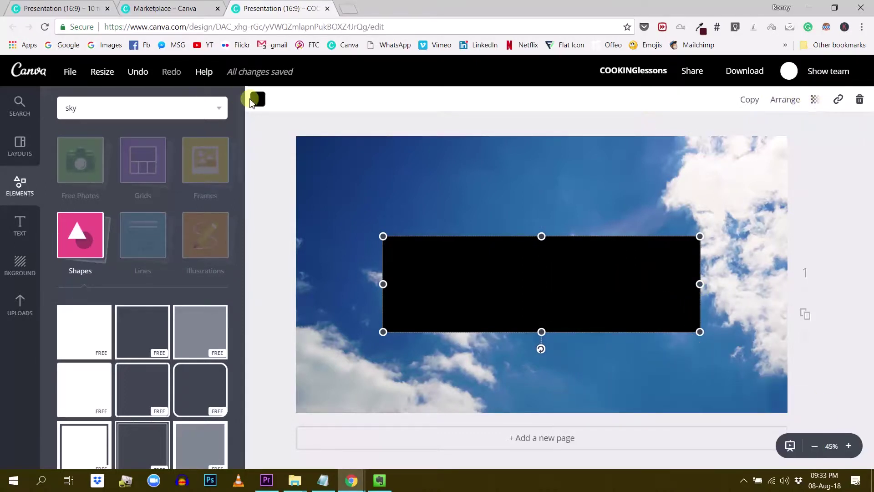
Make the rectangle white, send it behind the headline, and extend its top and bottom edges
click(256, 99)
click(357, 222)
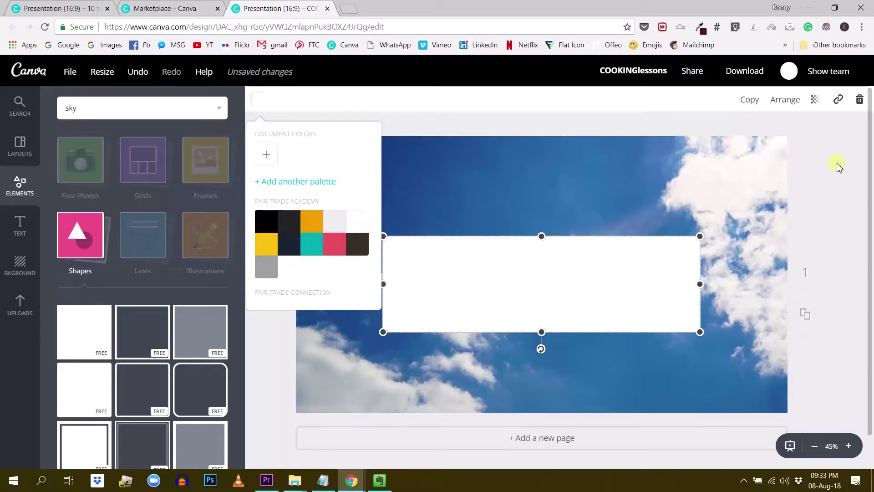
click(784, 99)
click(766, 152)
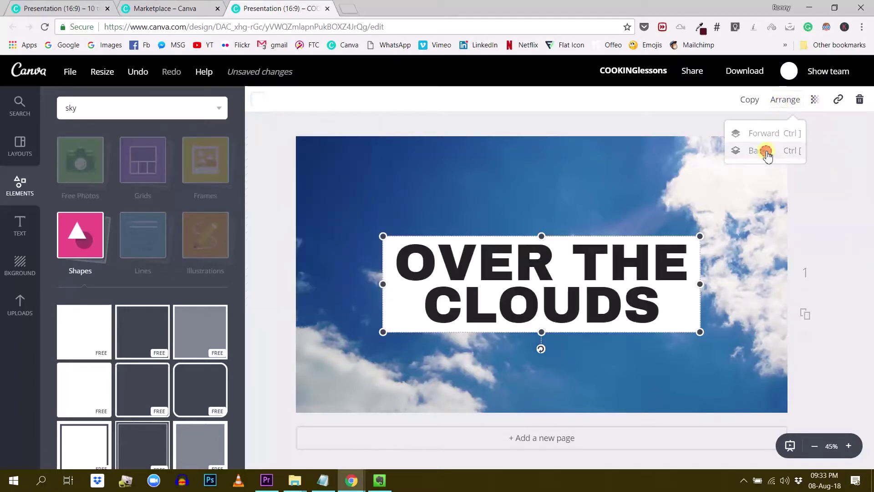
click(845, 259)
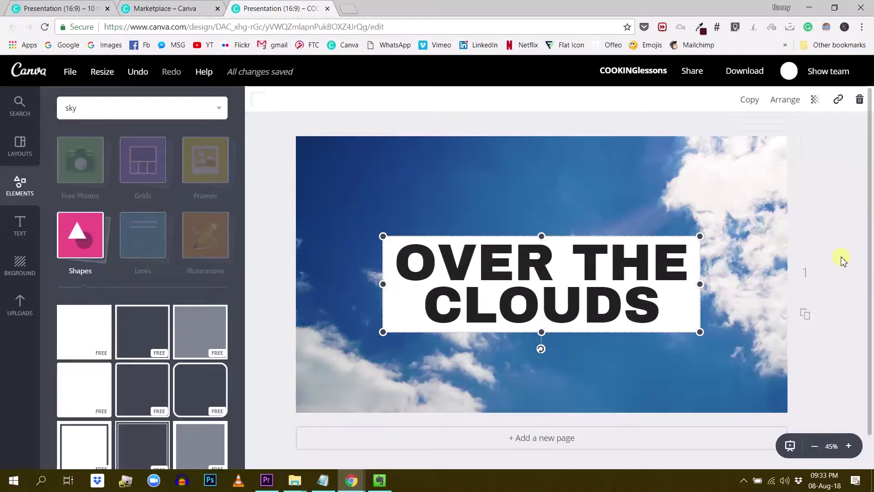
drag(541, 235, 546, 227)
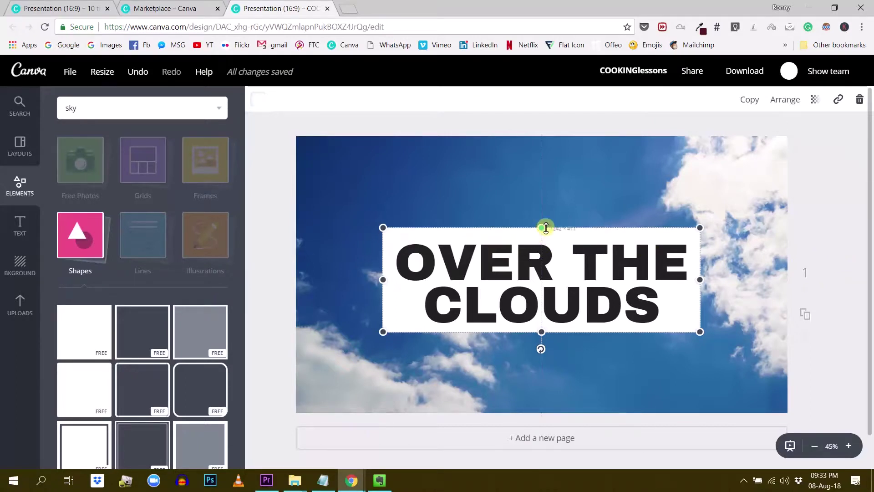
drag(541, 332, 539, 341)
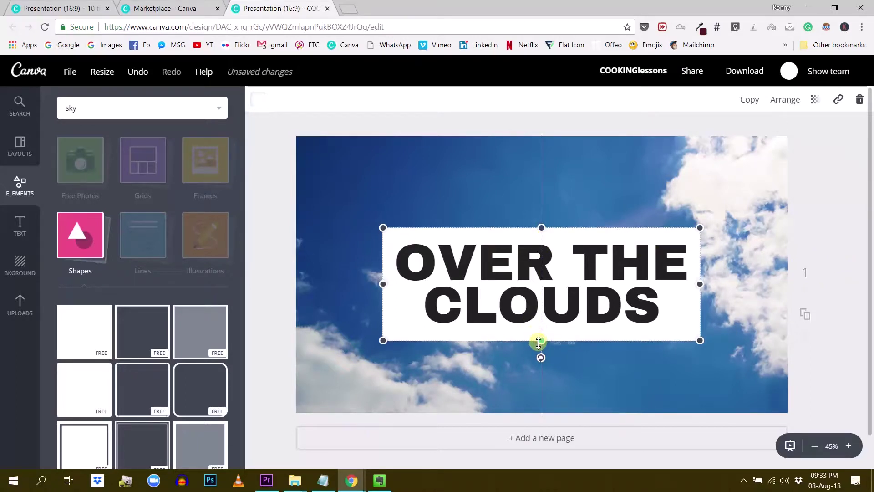
Stretch the white box over the whole slide and lower its transparency so the sky shows through
click(843, 225)
click(552, 245)
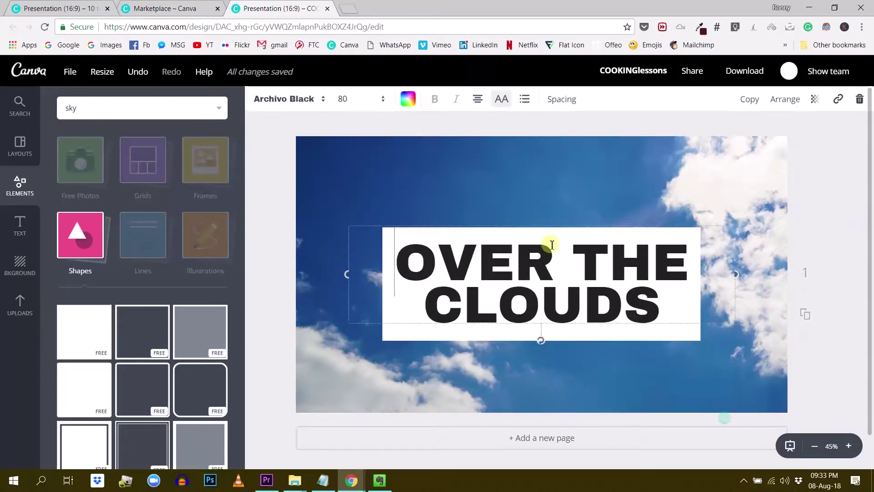
click(308, 260)
click(390, 337)
drag(541, 227, 556, 133)
drag(542, 340, 542, 411)
drag(384, 272, 293, 273)
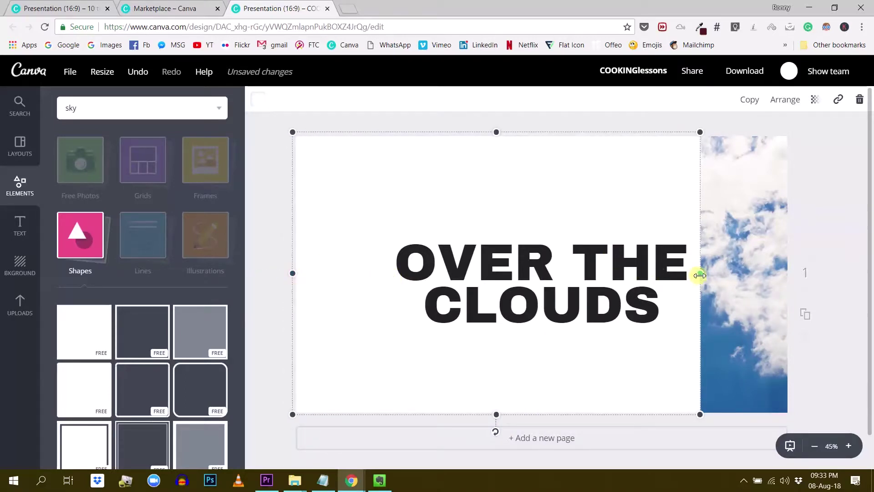
drag(700, 275, 805, 274)
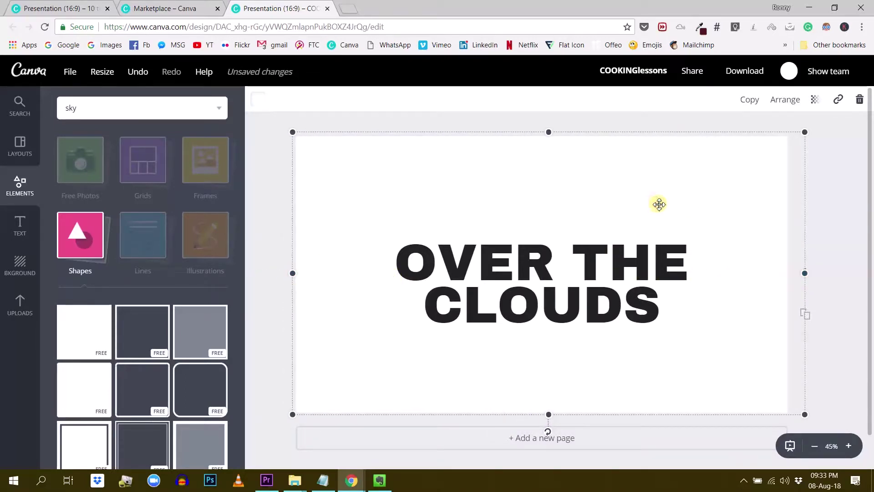
click(815, 99)
mouse_move(797, 133)
mouse_down()
mouse_move(750, 141)
mouse_move(786, 136)
mouse_up()
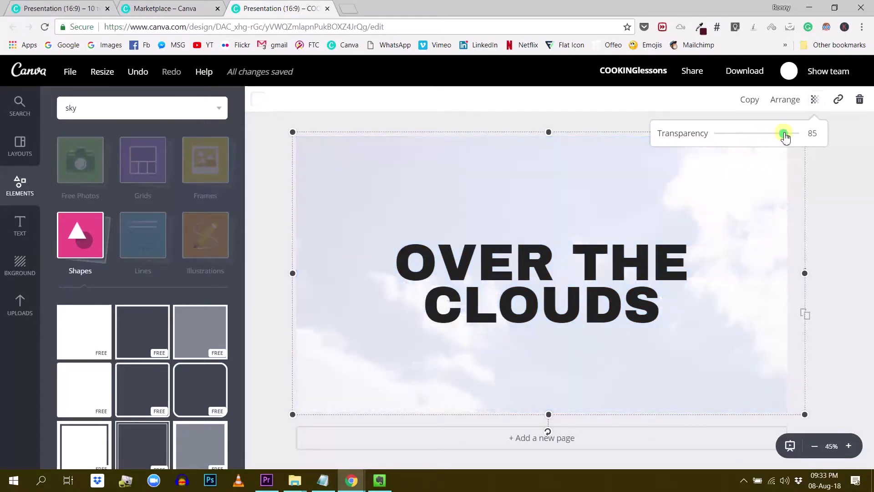
Make the OVER THE CLOUDS headline text white
double_click(472, 266)
key(ctrl+a)
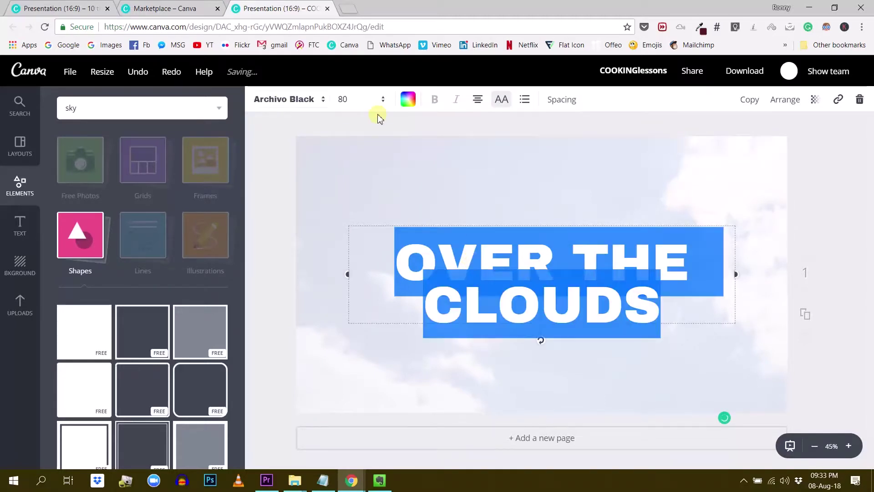
click(410, 109)
click(506, 221)
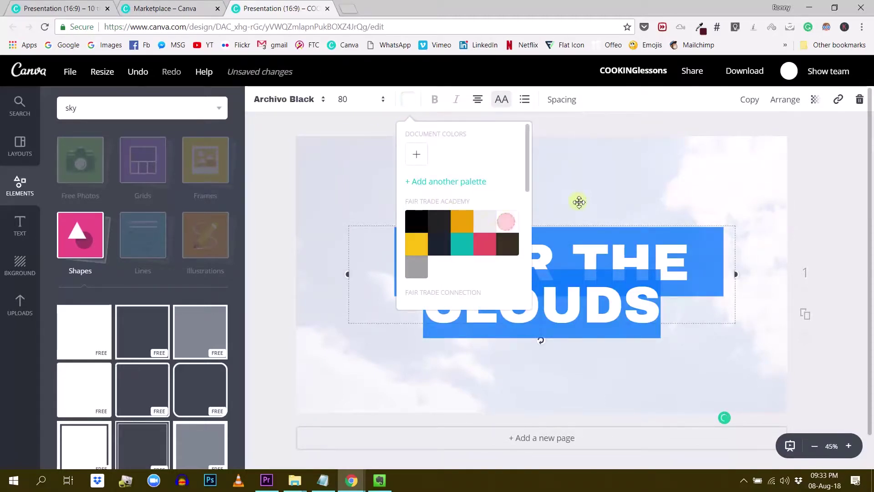
click(834, 188)
Turn the full-slide overlay dark grey and set its transparency to 62
click(685, 181)
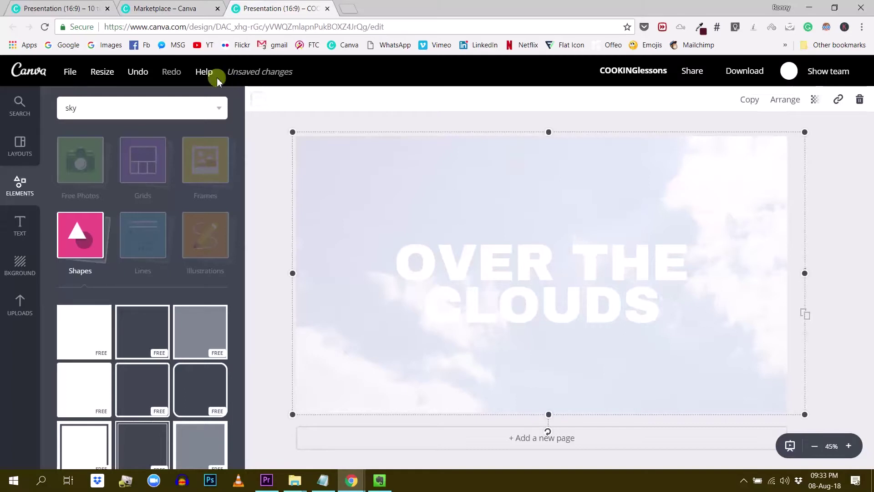
click(257, 102)
click(288, 221)
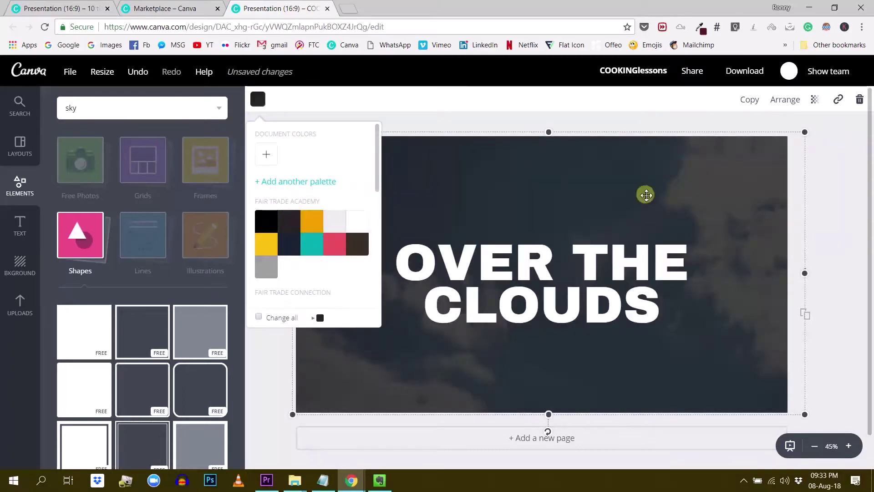
click(814, 100)
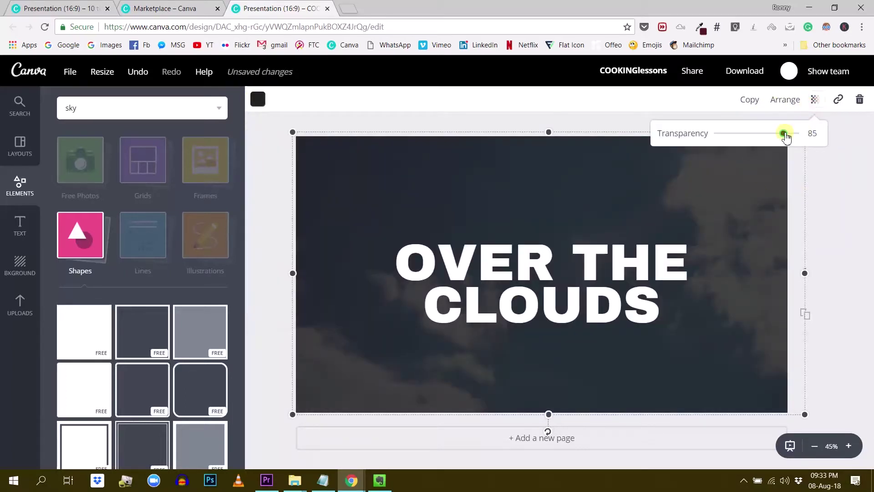
drag(784, 132, 765, 133)
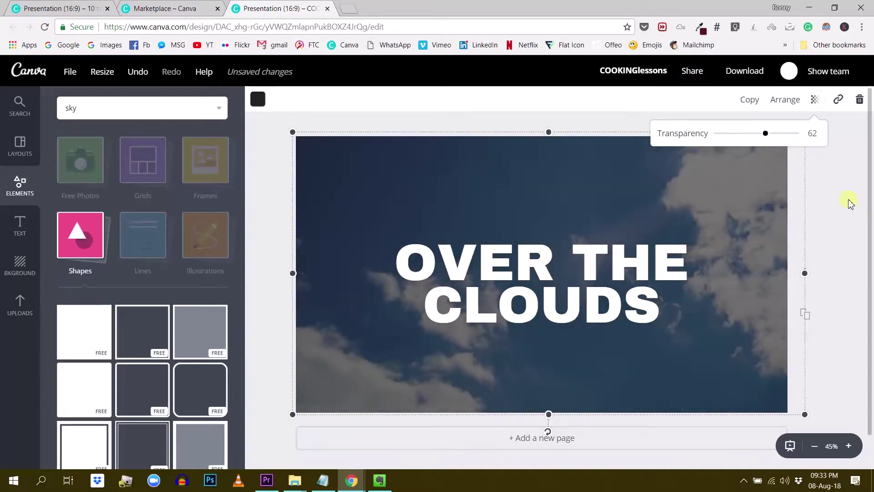
click(730, 258)
click(787, 101)
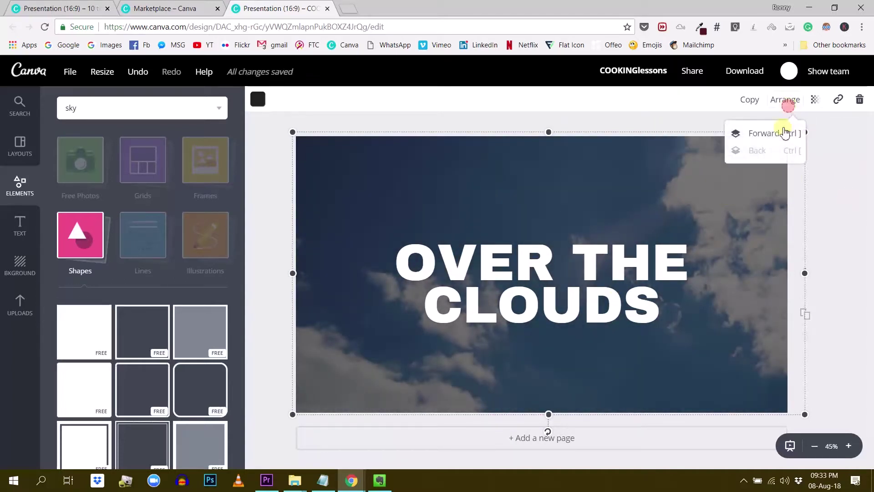
click(813, 158)
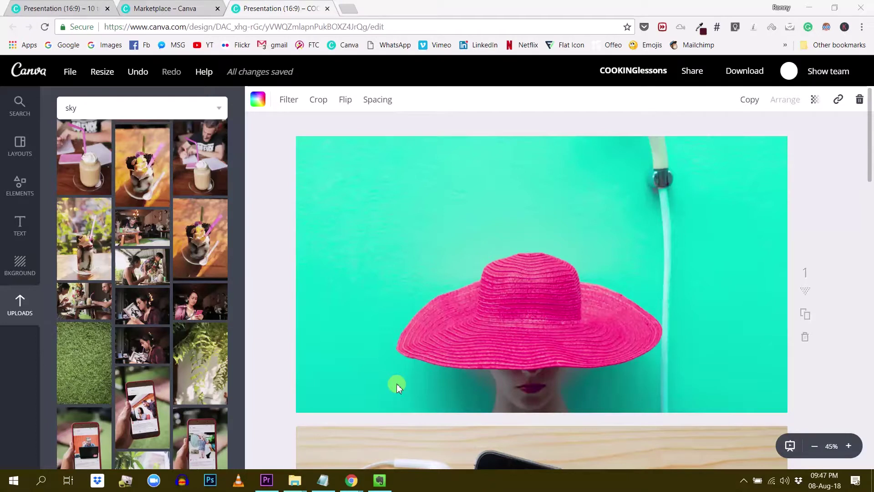
Replace the placeholder text on the pink-hat slide with 'Summer' at size 80
scroll(457, 378, down, 15)
click(616, 262)
scroll(610, 269, down, 5)
scroll(594, 277, up, 20)
click(454, 231)
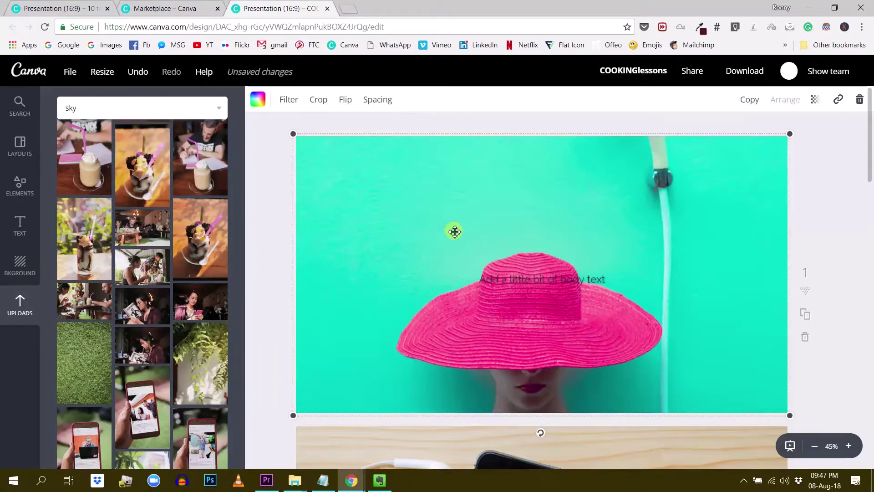
click(500, 279)
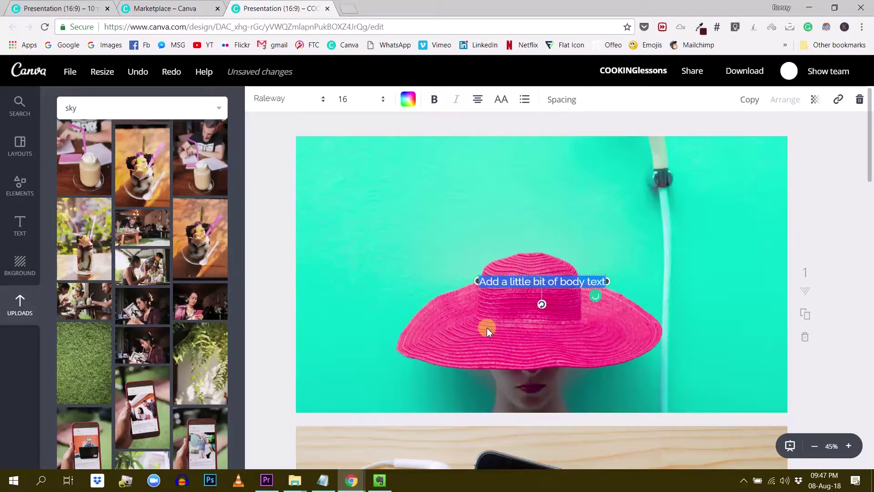
text(Summer)
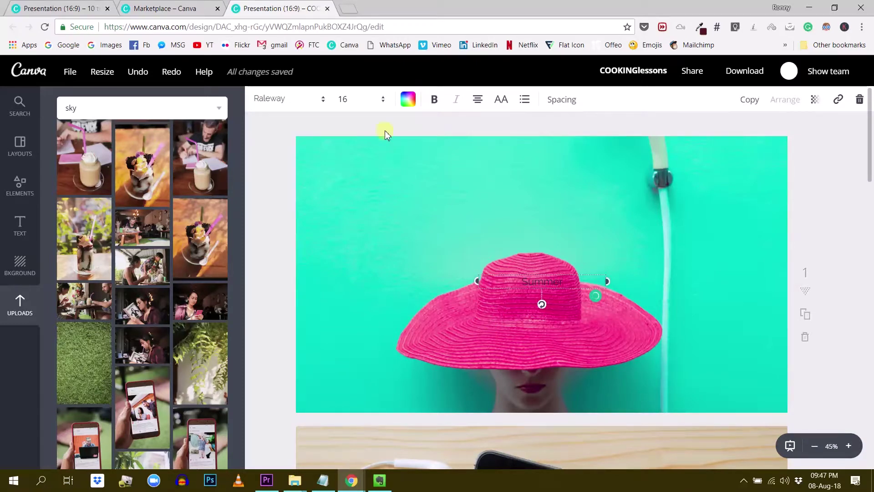
click(348, 100)
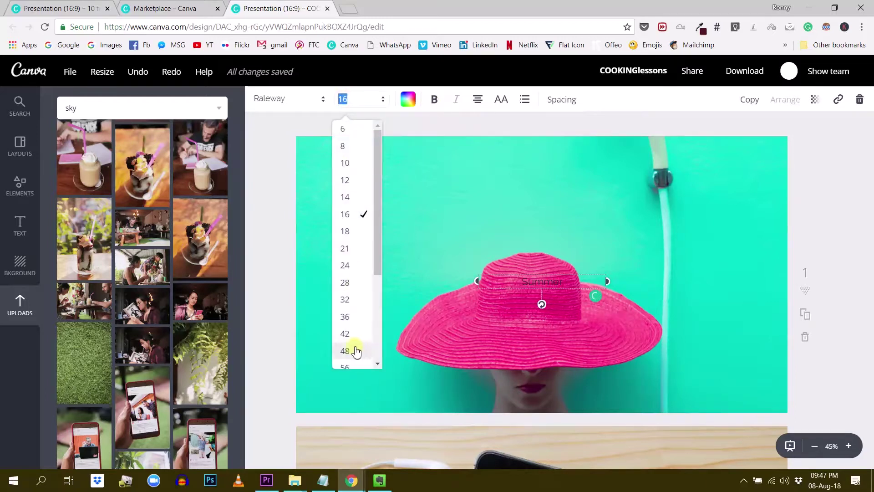
scroll(355, 351, down, 3)
click(351, 357)
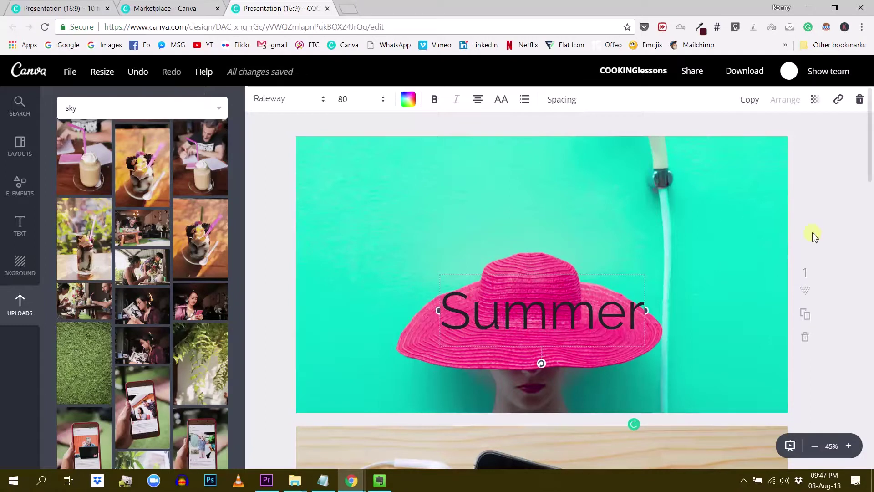
Make Summer white and place it above the pink hat near the top
click(407, 99)
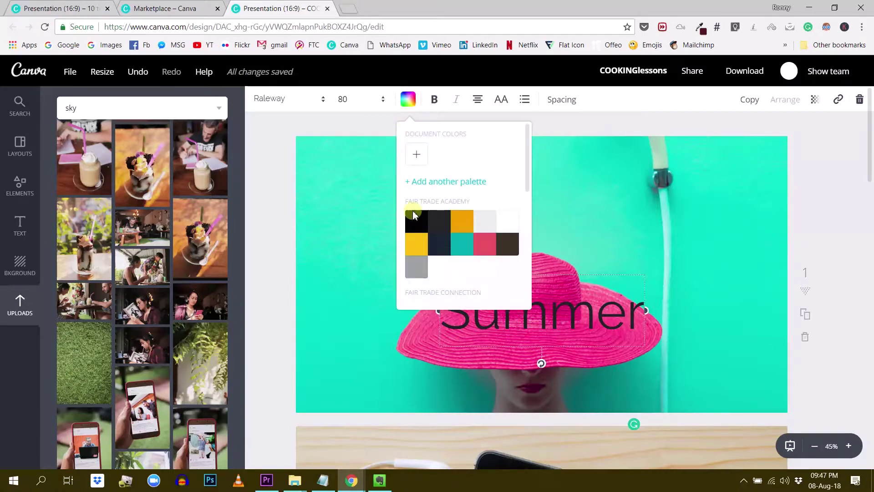
click(509, 225)
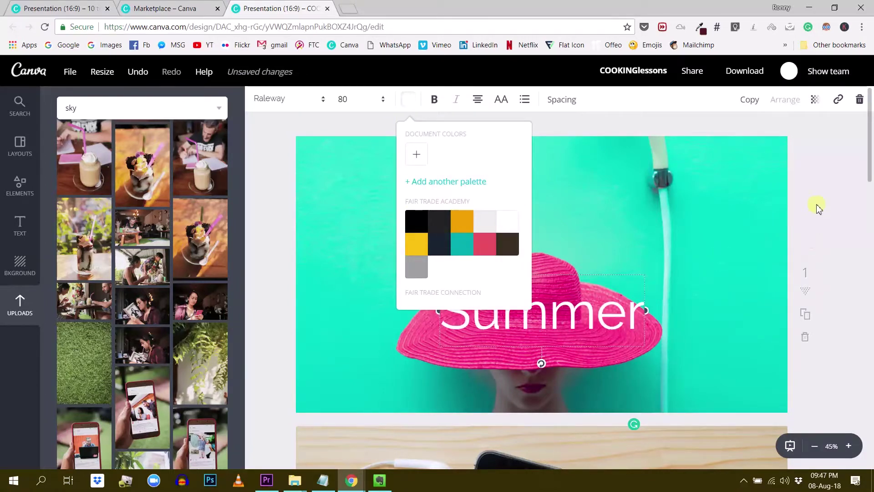
click(532, 298)
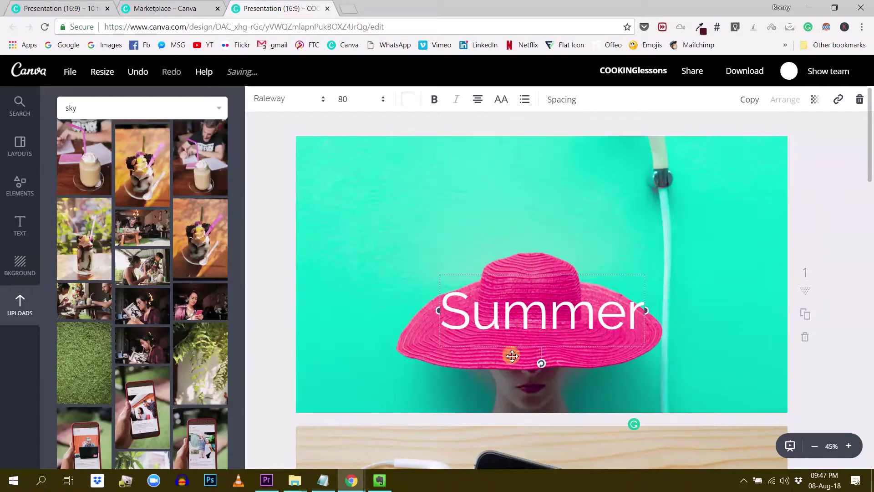
drag(463, 305, 502, 212)
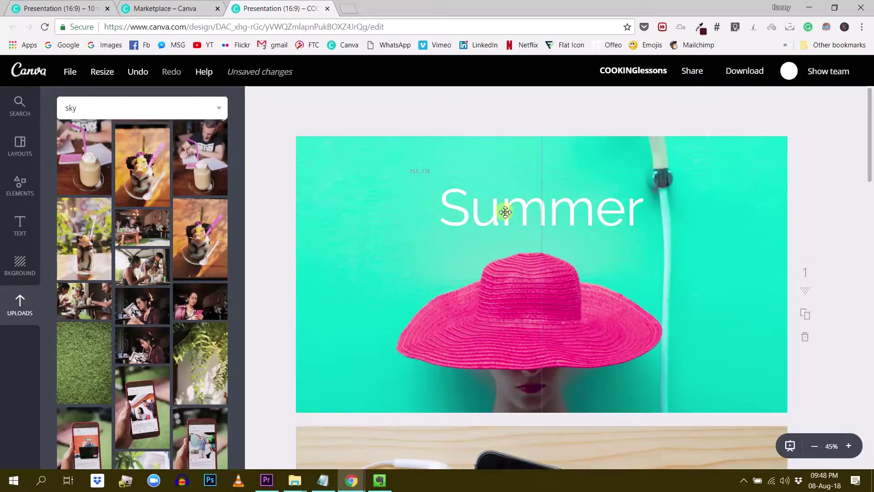
mouse_move(505, 212)
mouse_down()
mouse_move(476, 210)
mouse_move(488, 213)
mouse_up()
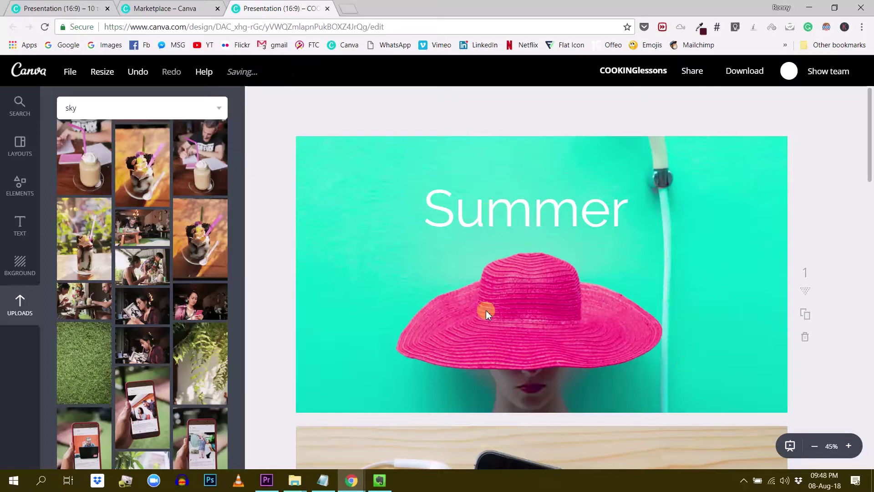
Duplicate the Summer text and drag the copy down the page
scroll(511, 310, down, 6)
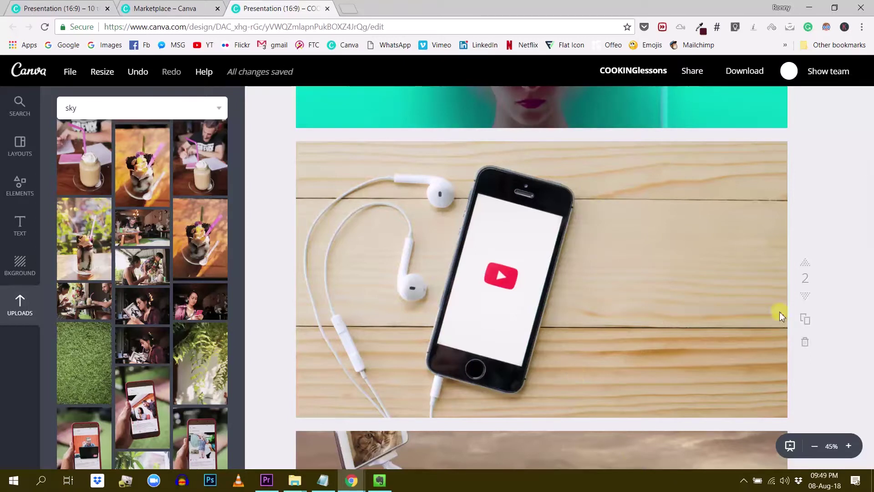
scroll(512, 145, up, 3)
scroll(512, 145, up, 4)
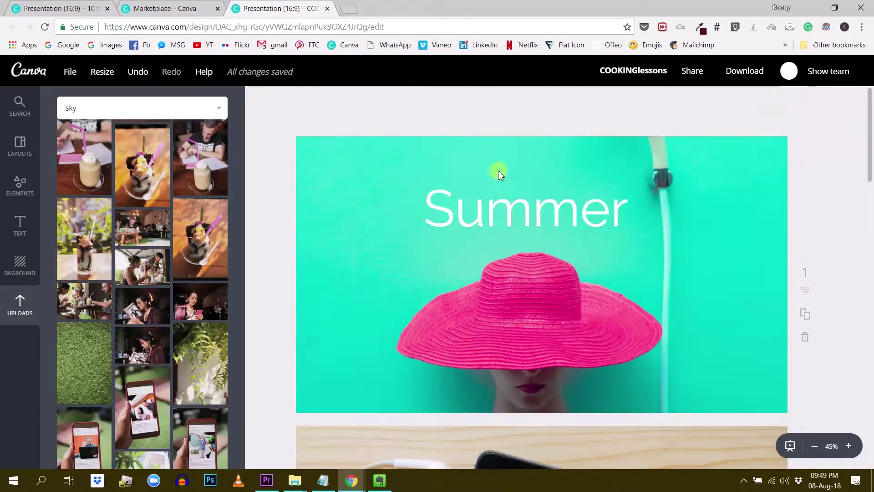
click(506, 215)
click(748, 99)
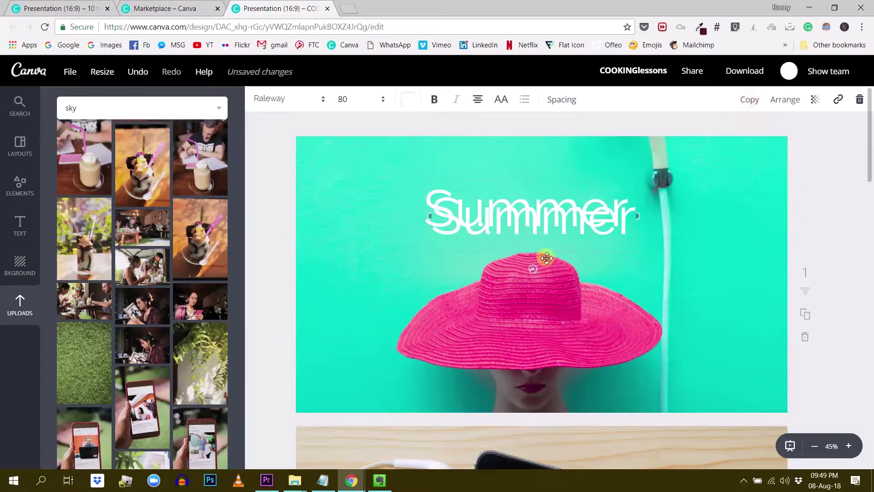
drag(533, 254, 678, 466)
Nudge the wood photo on slide 2 slightly
scroll(666, 395, down, 4)
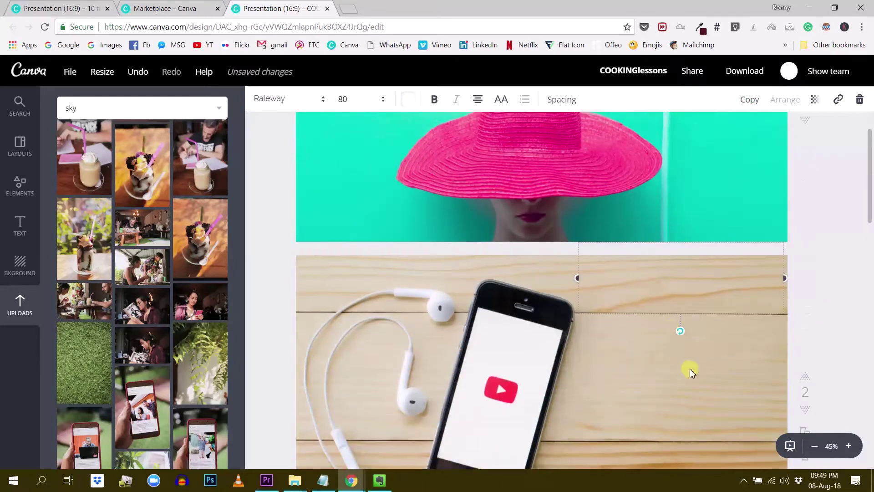
click(683, 298)
mouse_move(685, 294)
mouse_down()
mouse_move(687, 322)
mouse_move(685, 291)
mouse_move(695, 290)
mouse_up()
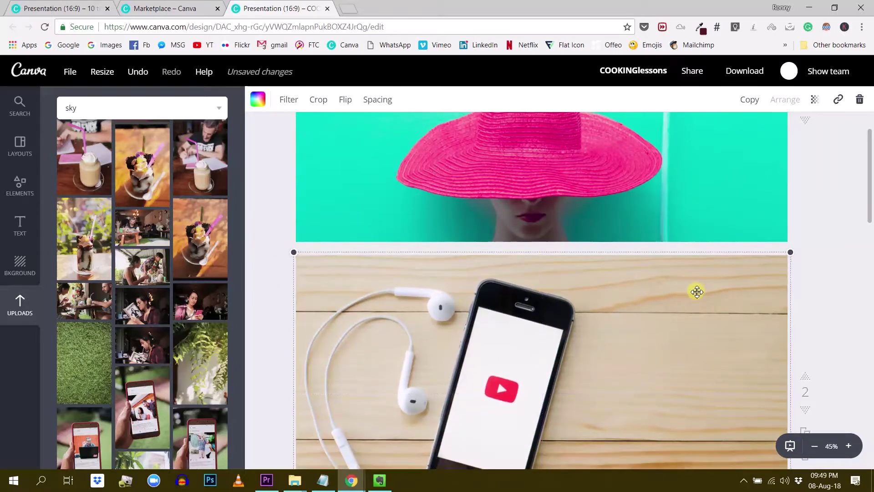
click(800, 227)
Add a new text box to slide 2 at font size 80
scroll(678, 289, down, 3)
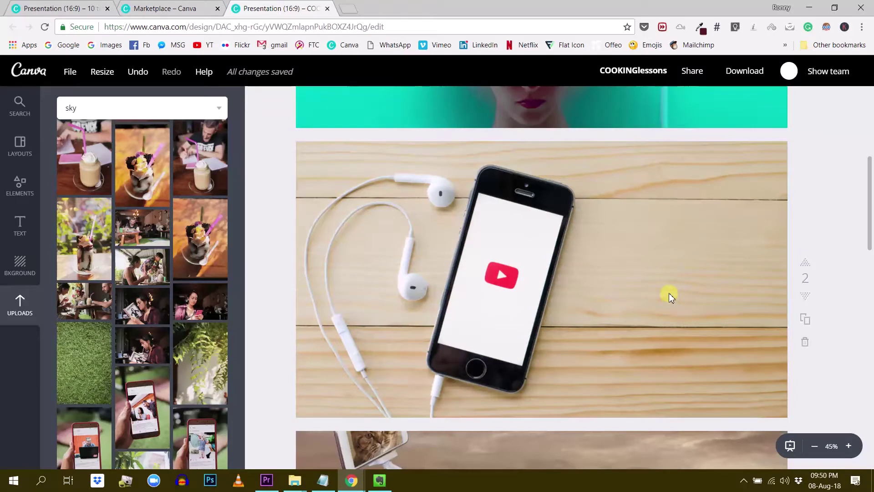
click(668, 294)
key(t)
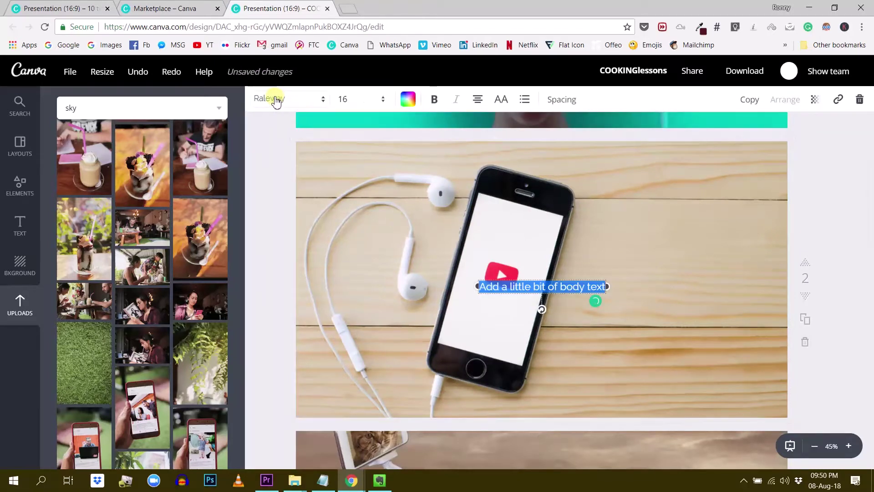
click(277, 102)
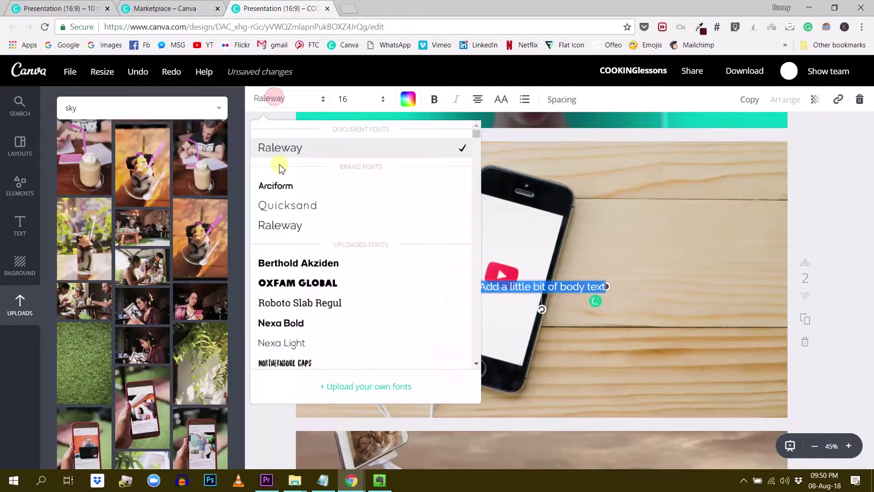
click(342, 101)
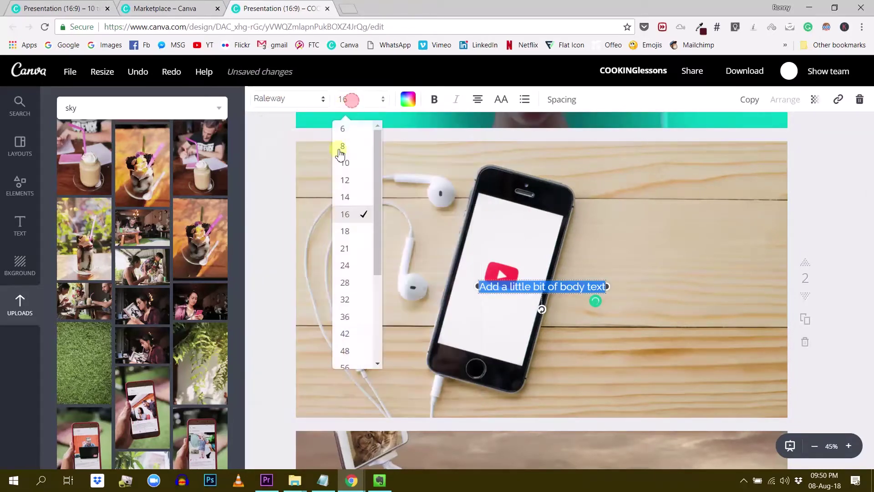
click(350, 101)
scroll(351, 296, down, 3)
click(350, 304)
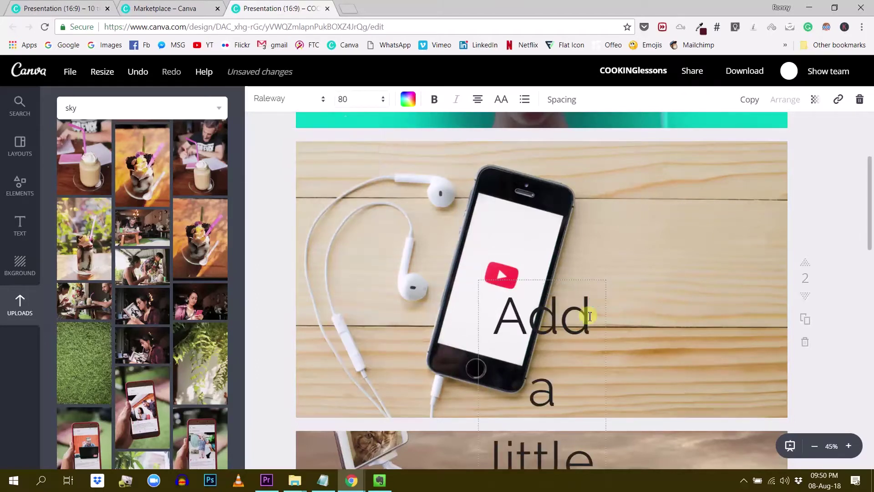
Replace the text with bold 'subscribe' and widen the box so it fits one line
key(ctrl+a)
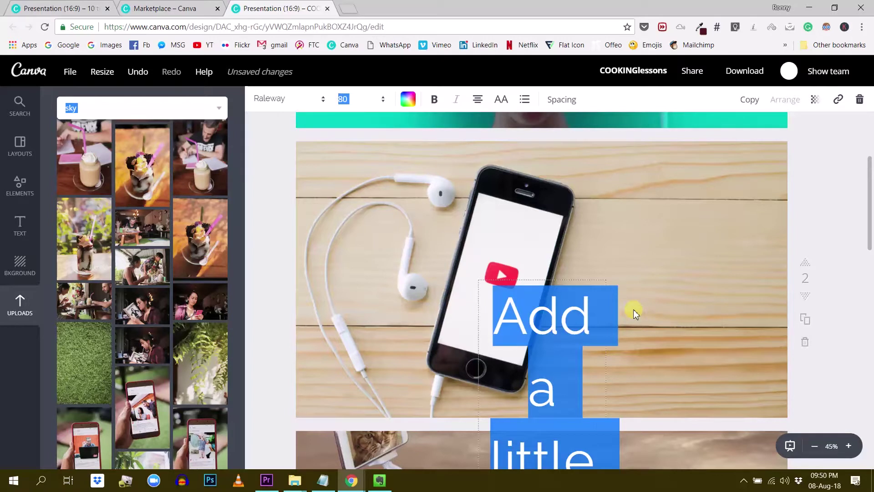
click(551, 322)
triple_click(551, 322)
text(subs)
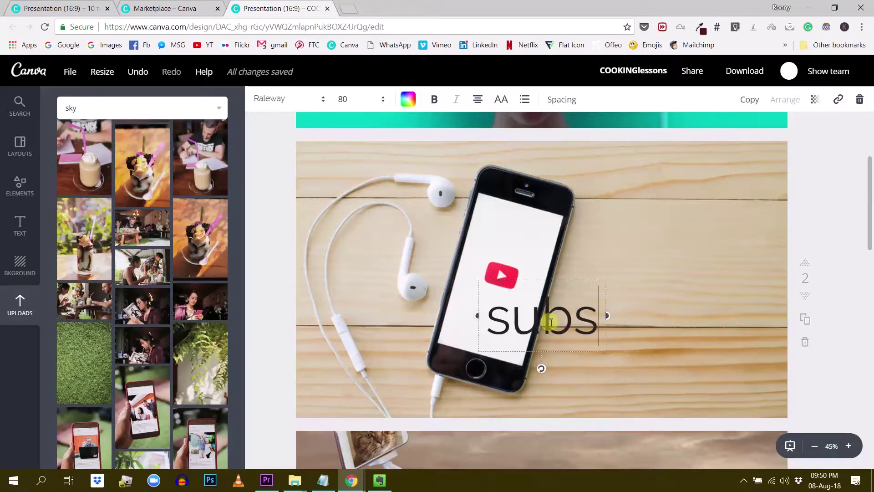
text(cribe)
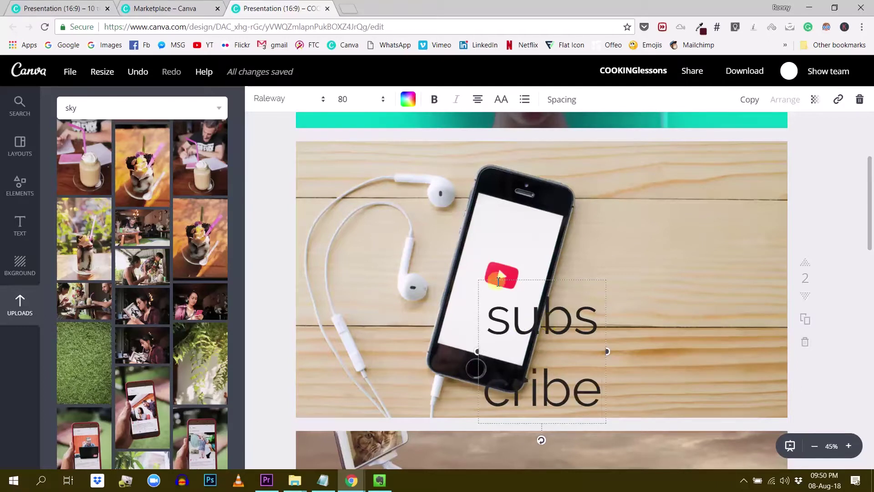
click(437, 100)
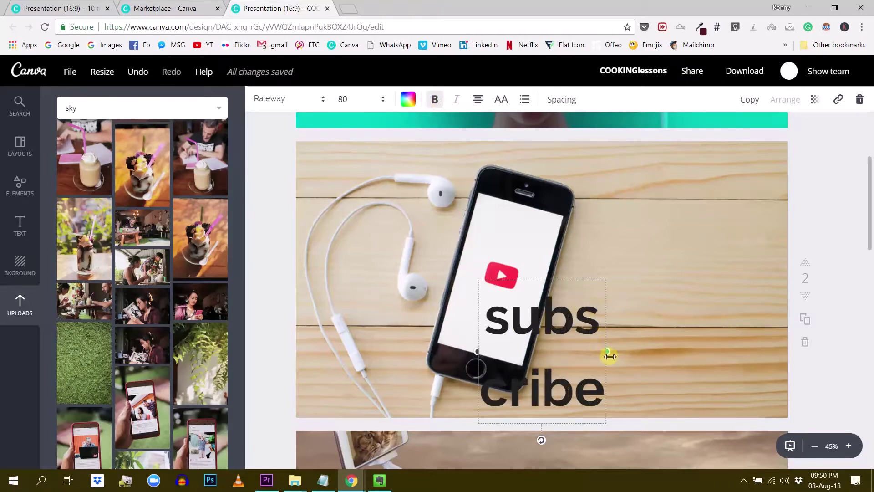
drag(607, 351, 730, 350)
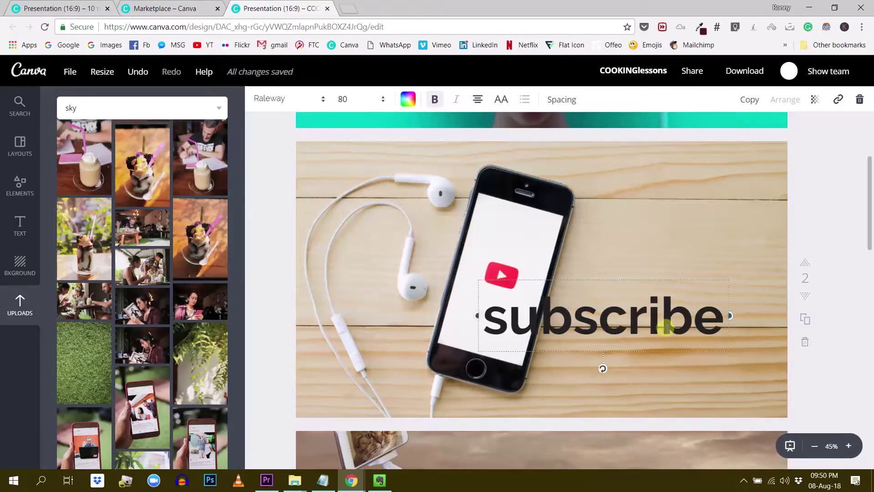
click(850, 223)
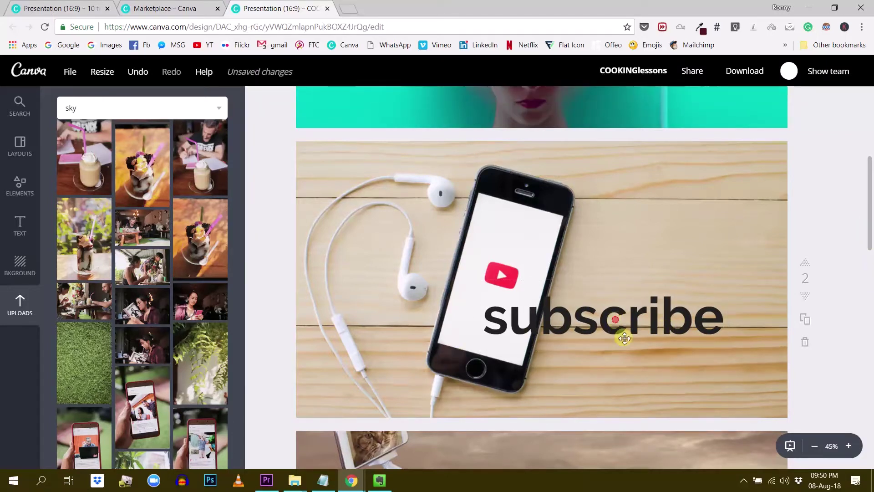
Shrink subscribe to size 56 and place it to the right of the phone
drag(621, 336, 674, 251)
click(357, 98)
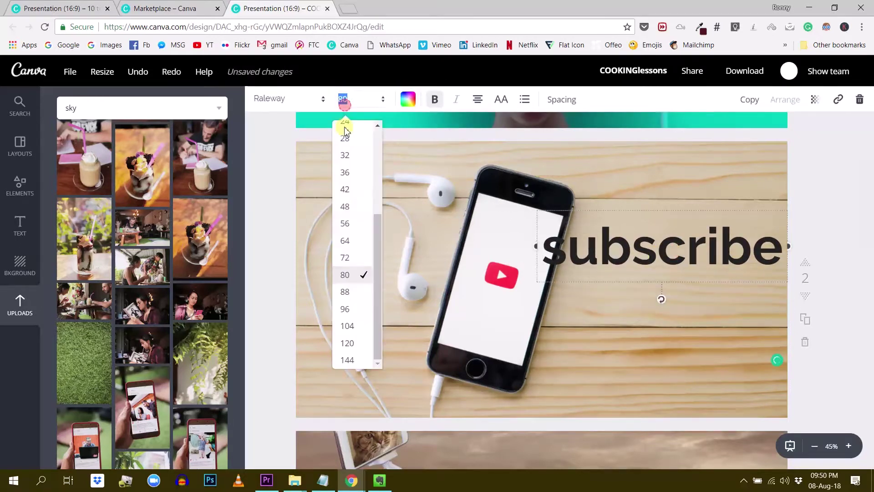
click(356, 223)
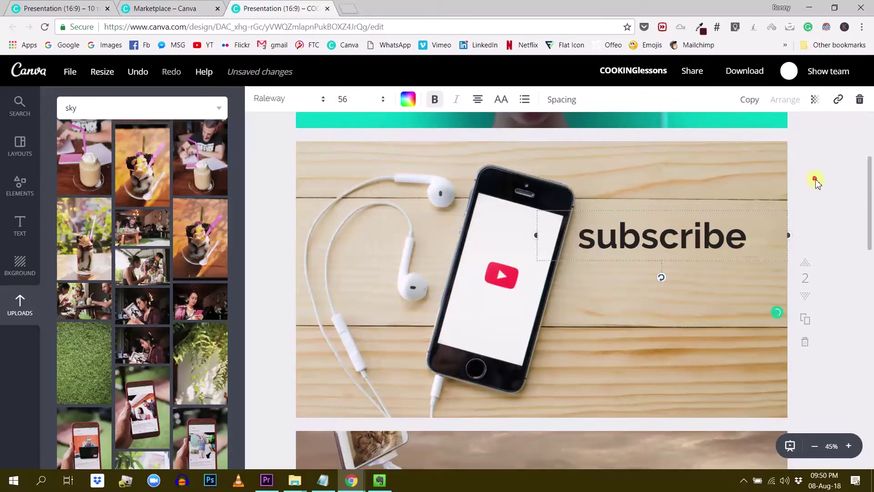
drag(673, 237, 674, 311)
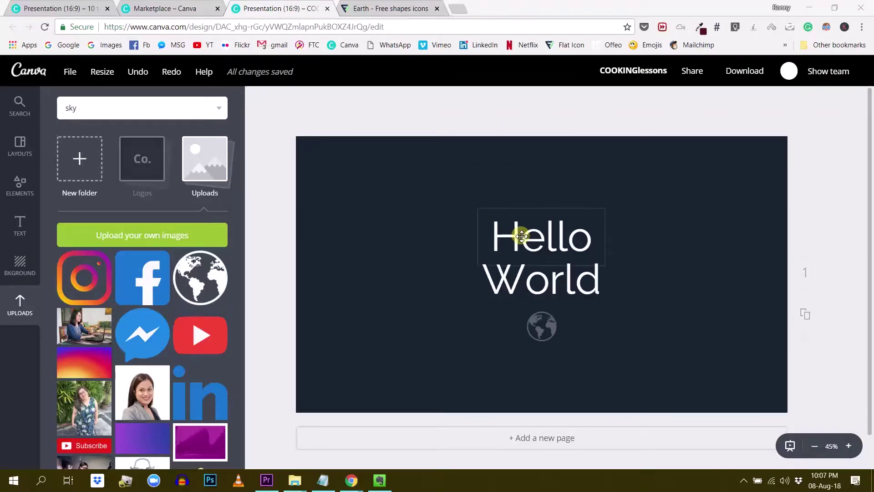
Inspect the Hello and World text boxes on the dark slide
click(521, 235)
click(438, 249)
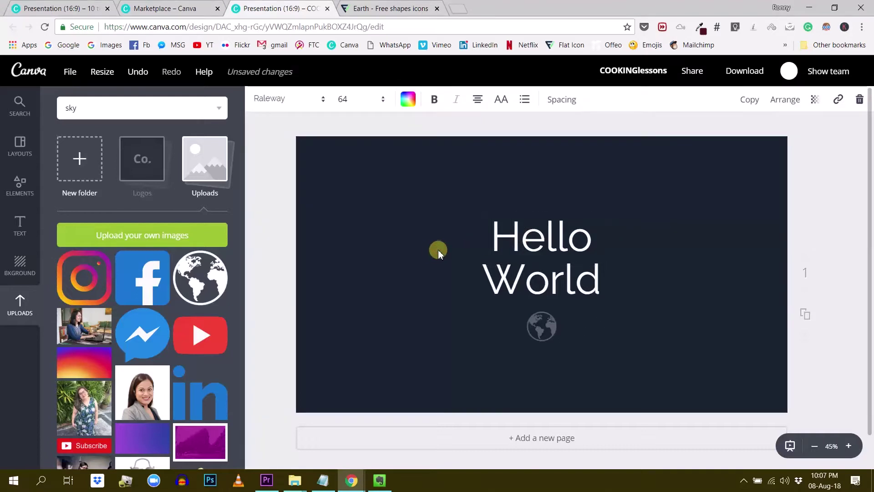
click(526, 236)
click(502, 286)
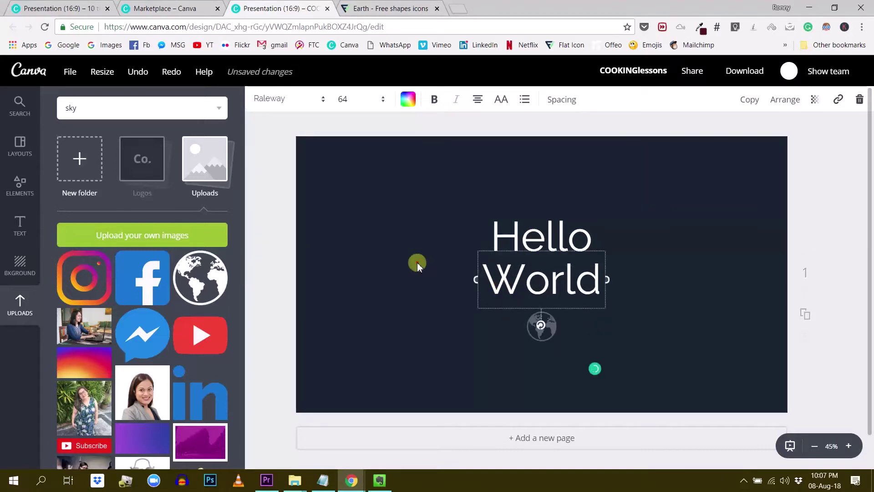
click(416, 261)
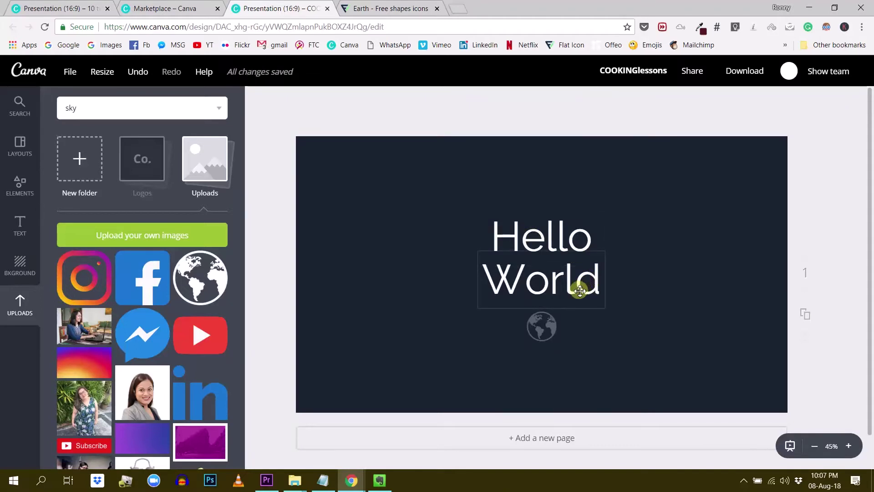
click(626, 208)
click(577, 245)
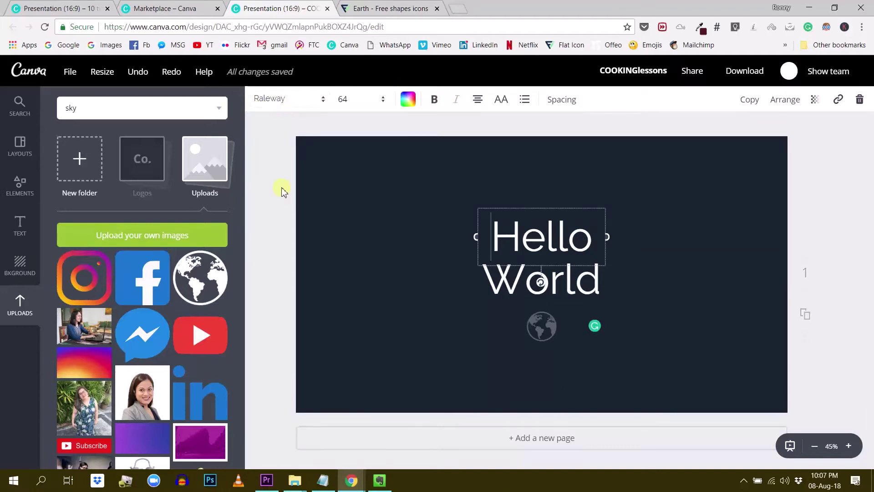
click(314, 239)
Make the word World bold
click(496, 247)
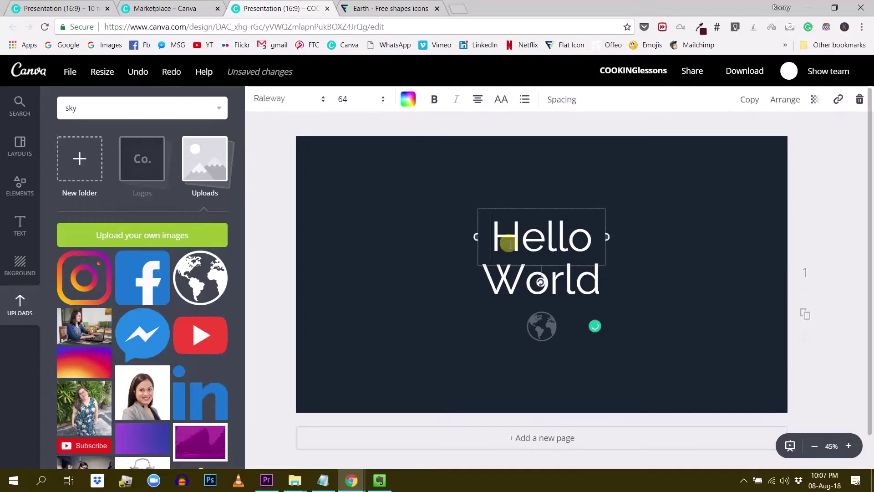
double_click(515, 281)
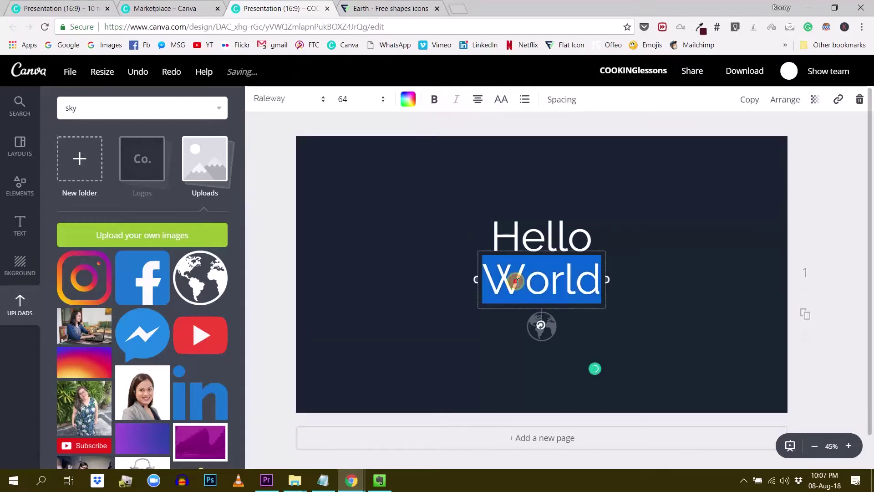
click(436, 102)
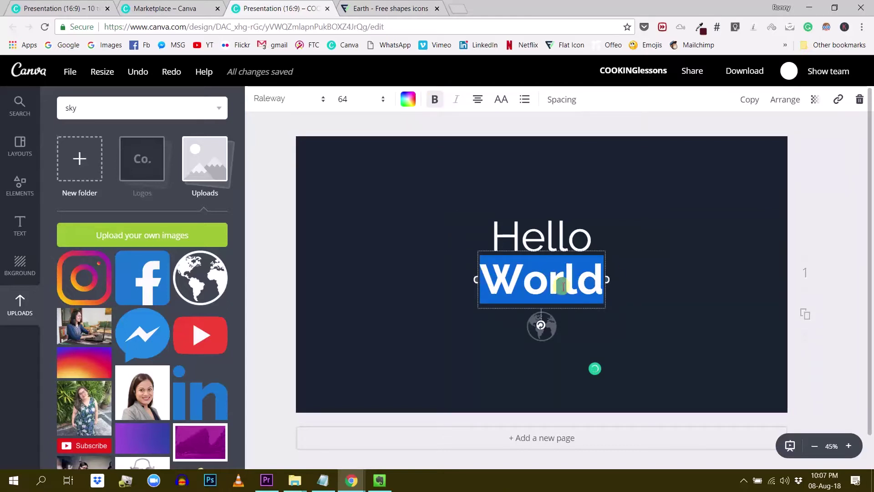
click(736, 217)
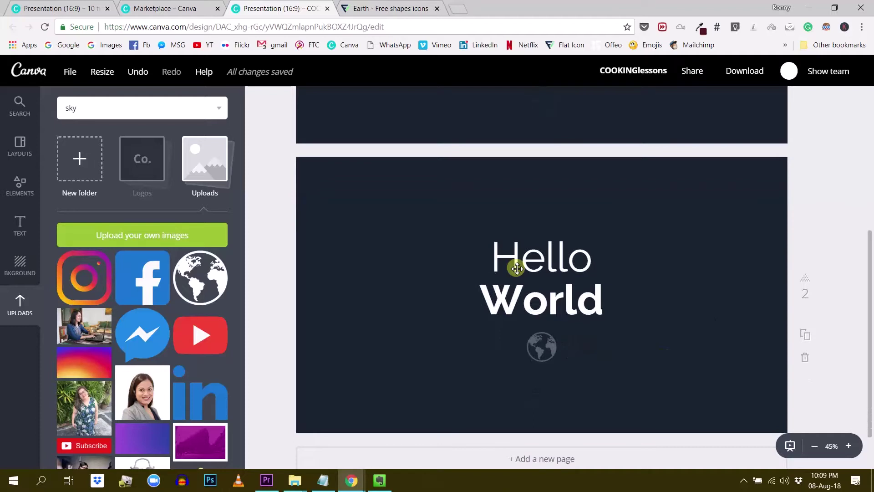
Bold Hello and switch World to the Brusher script font
double_click(553, 257)
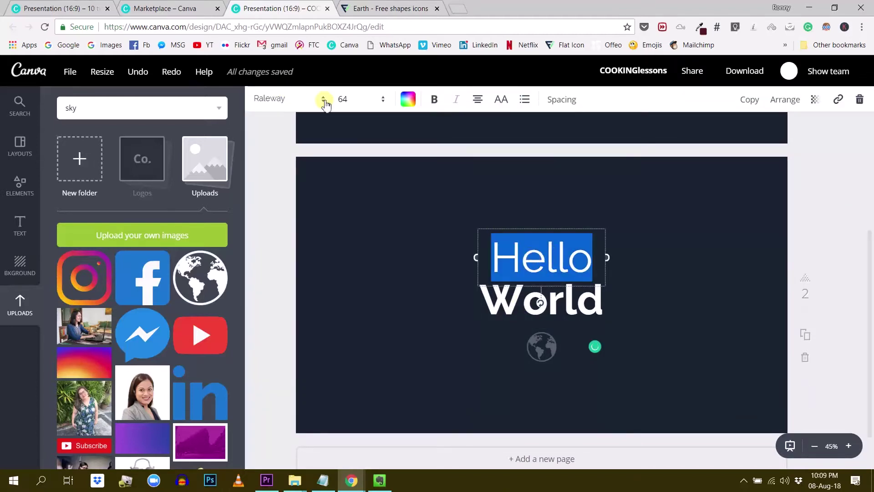
click(435, 101)
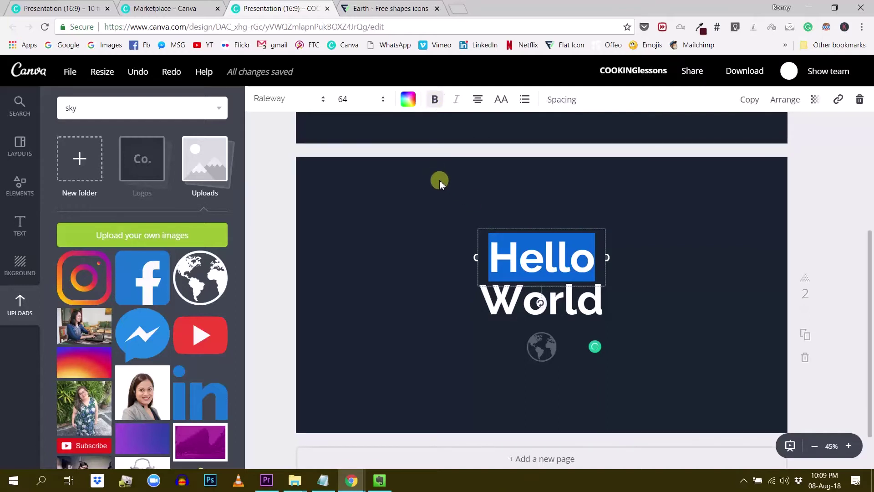
click(493, 299)
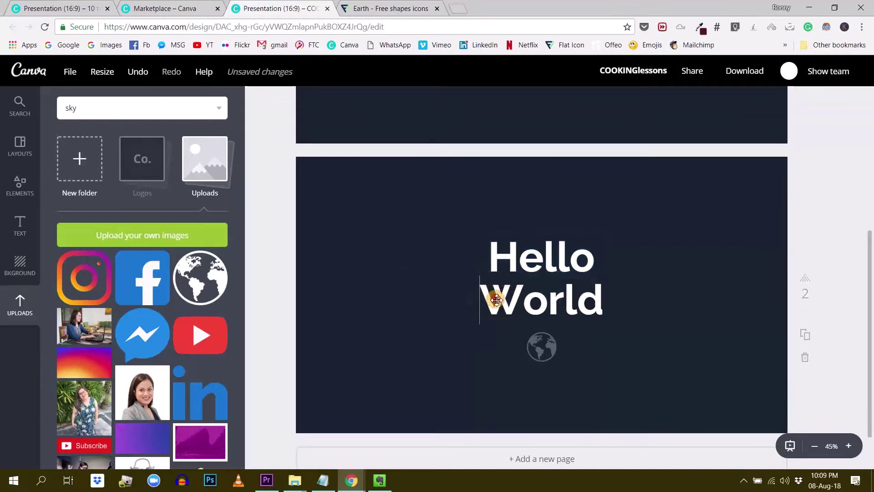
double_click(493, 297)
click(274, 98)
scroll(298, 227, down, 3)
scroll(308, 270, down, 1)
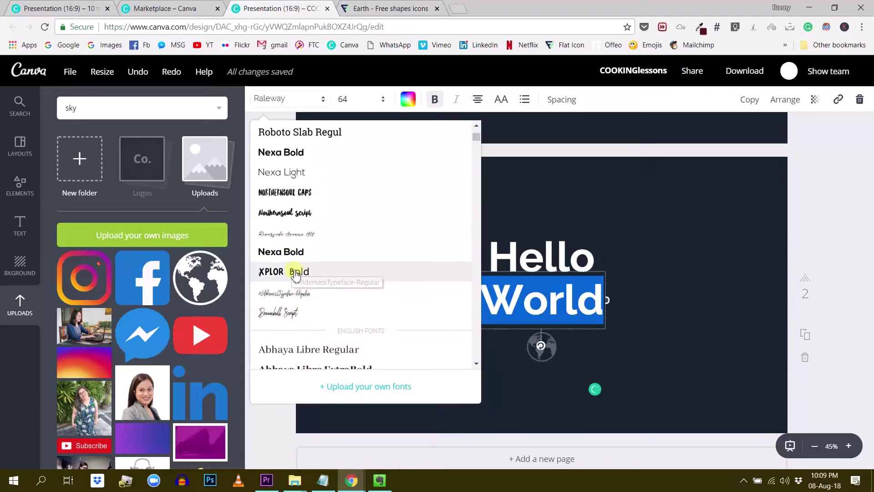
scroll(295, 273, down, 1)
scroll(295, 274, down, 5)
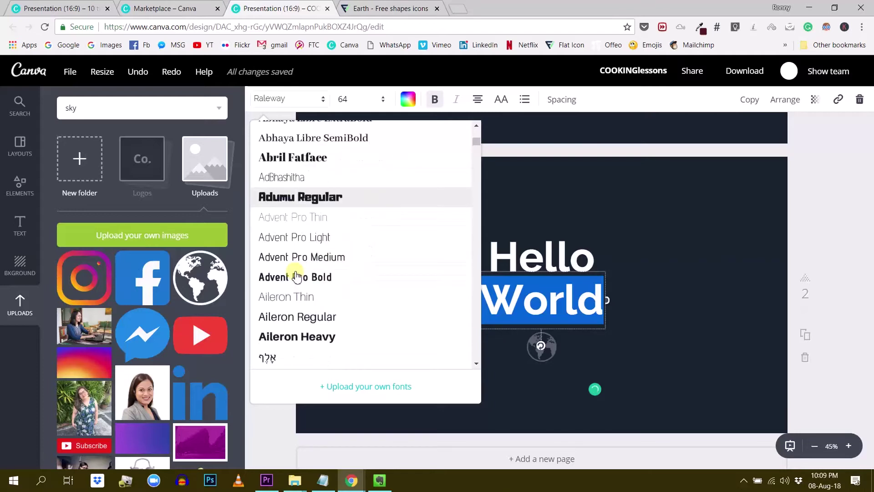
scroll(297, 276, down, 4)
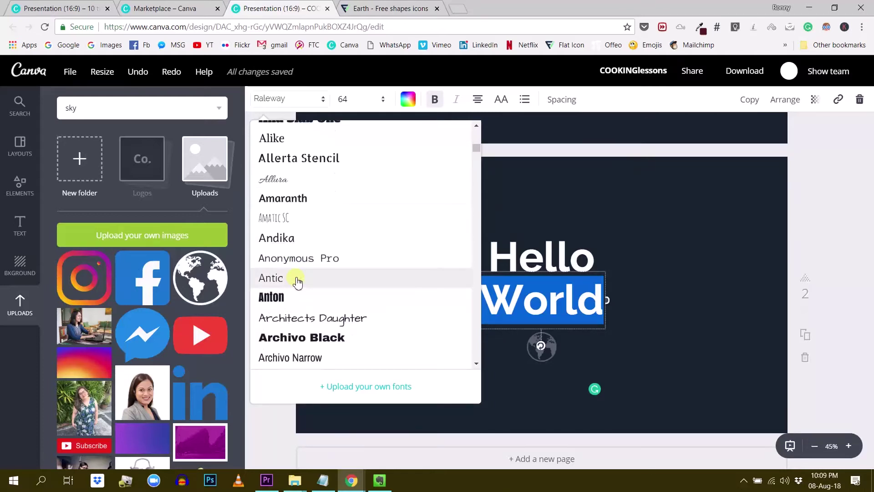
scroll(299, 280, down, 2)
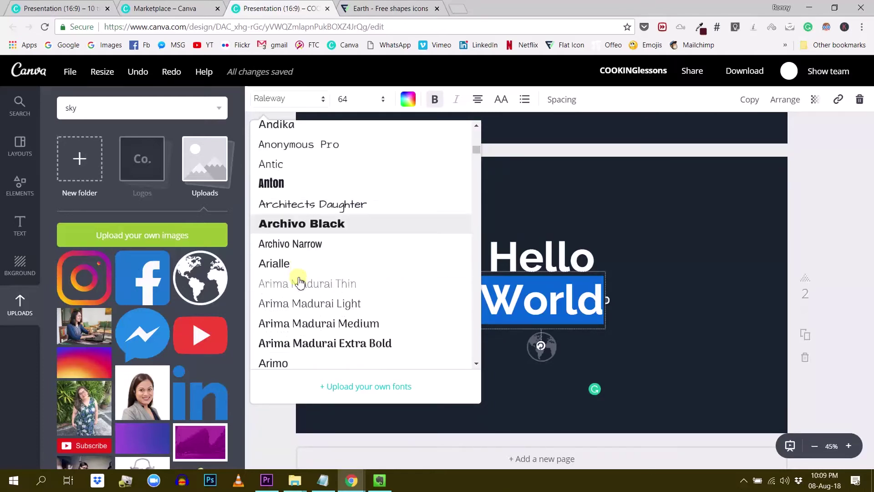
scroll(305, 283, down, 1)
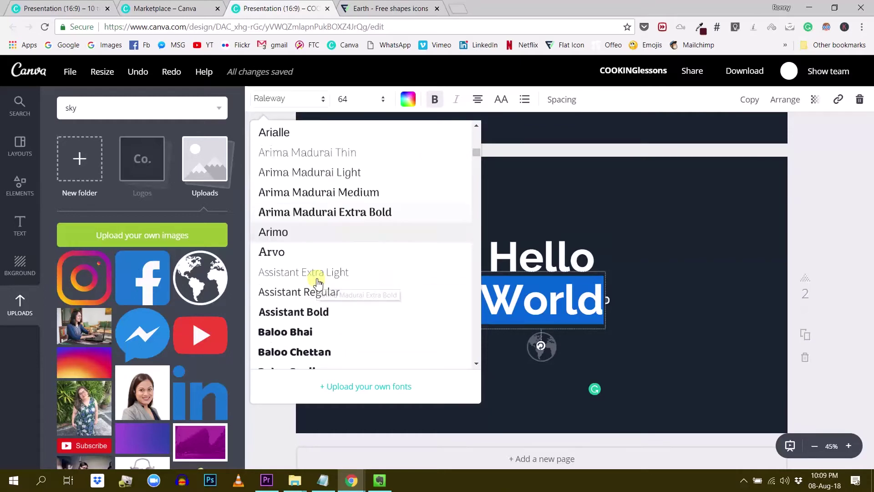
scroll(317, 283, down, 4)
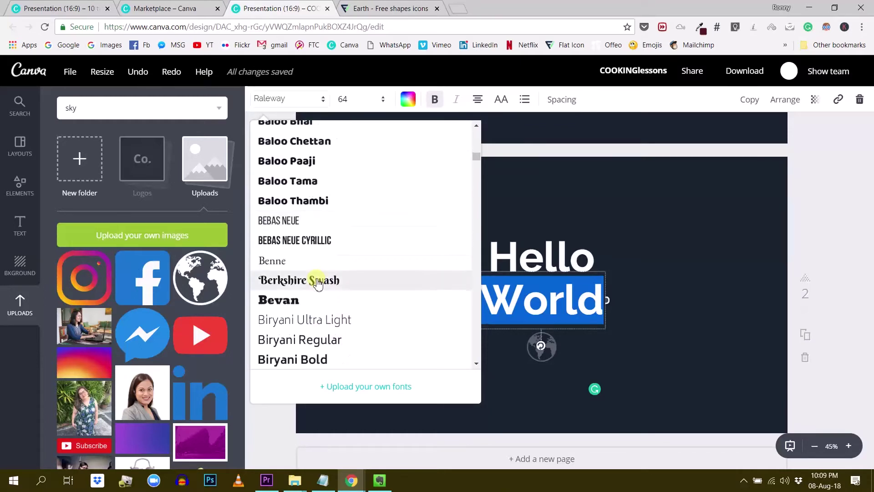
scroll(317, 283, down, 5)
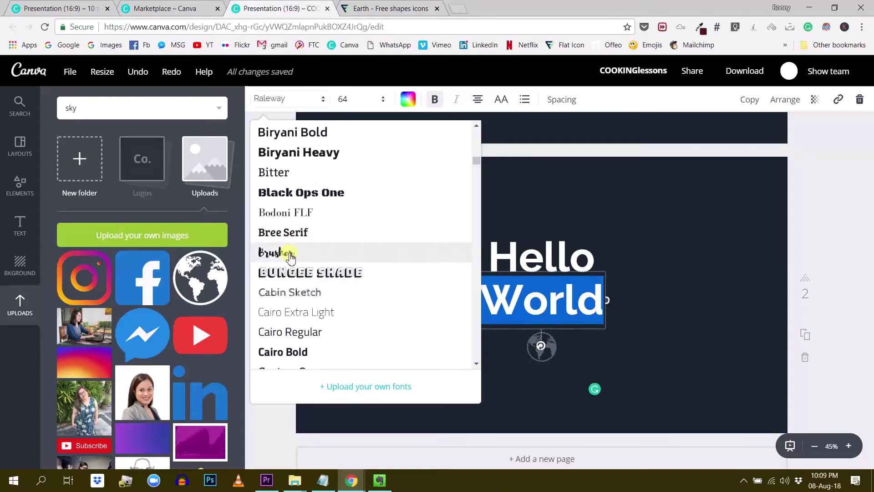
click(291, 257)
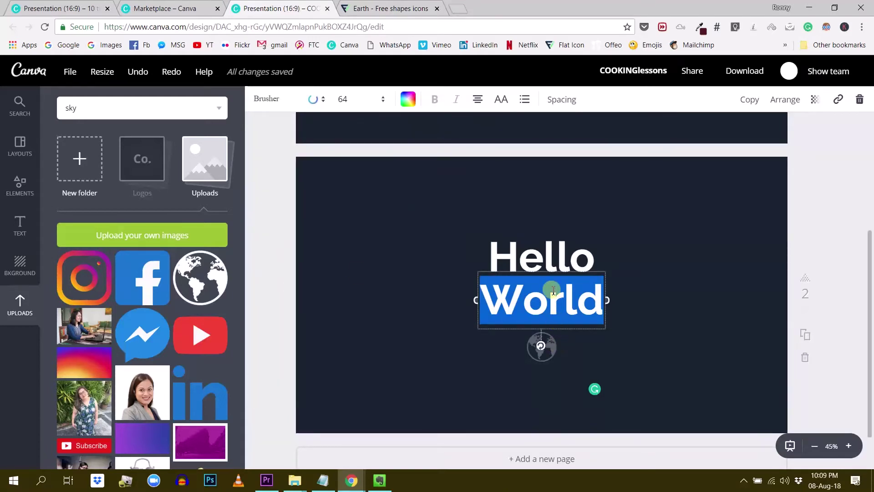
Set World to size 80, move it up beneath Hello, and colour it coral-red
click(851, 223)
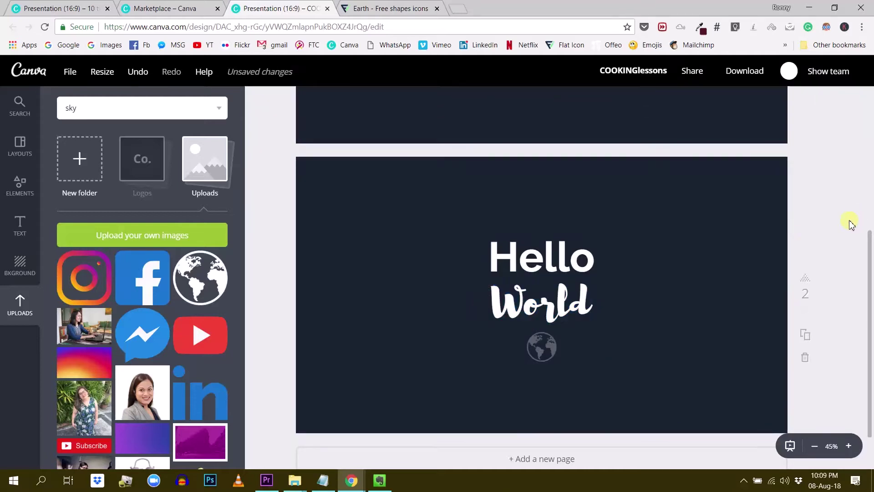
click(531, 312)
click(357, 101)
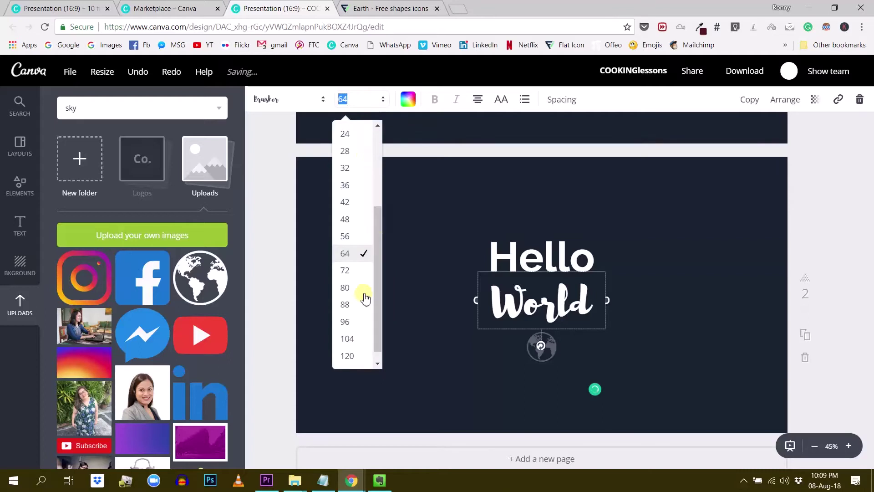
click(348, 287)
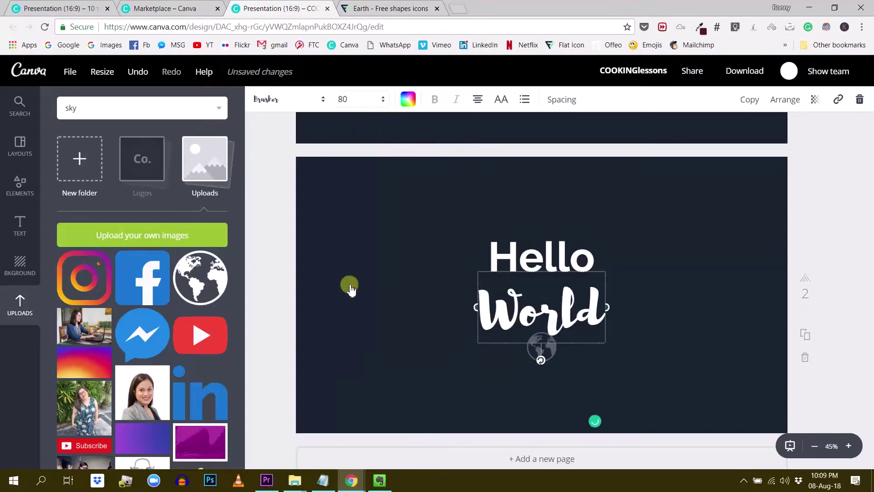
click(782, 244)
drag(519, 314, 521, 304)
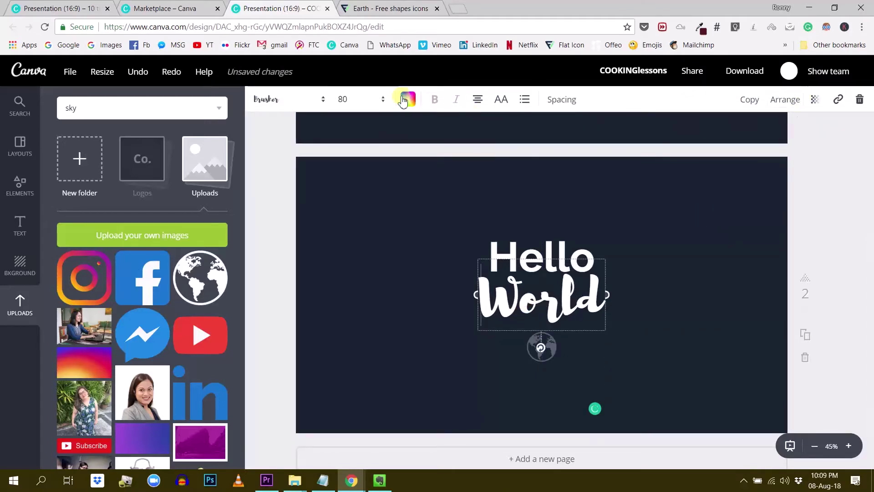
click(409, 103)
scroll(421, 228, down, 5)
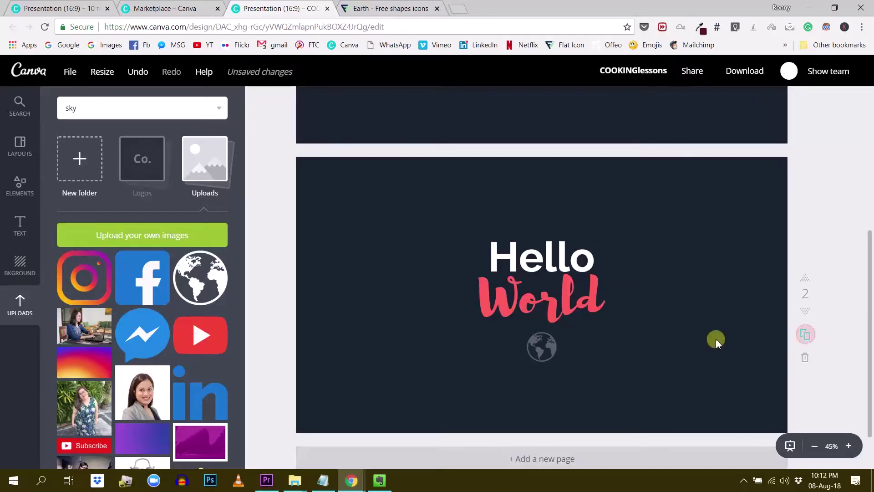
Set Hello in Six Caps at size 88 and raise it above World
double_click(529, 313)
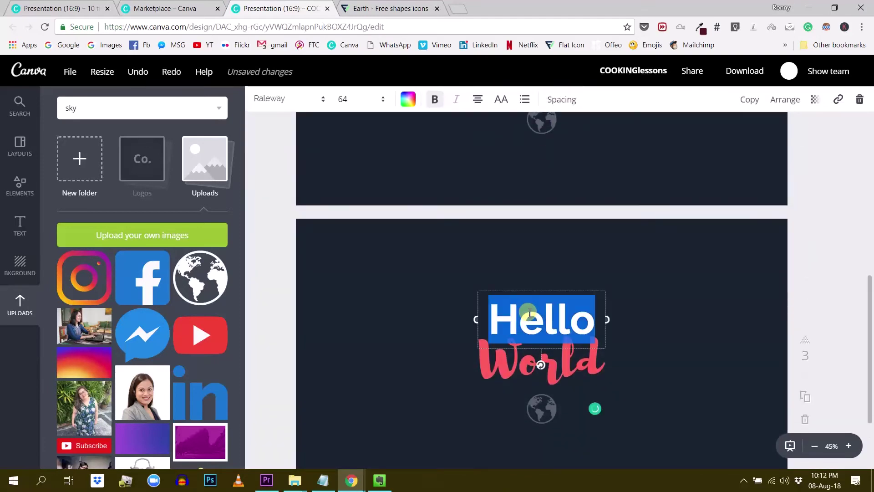
click(262, 98)
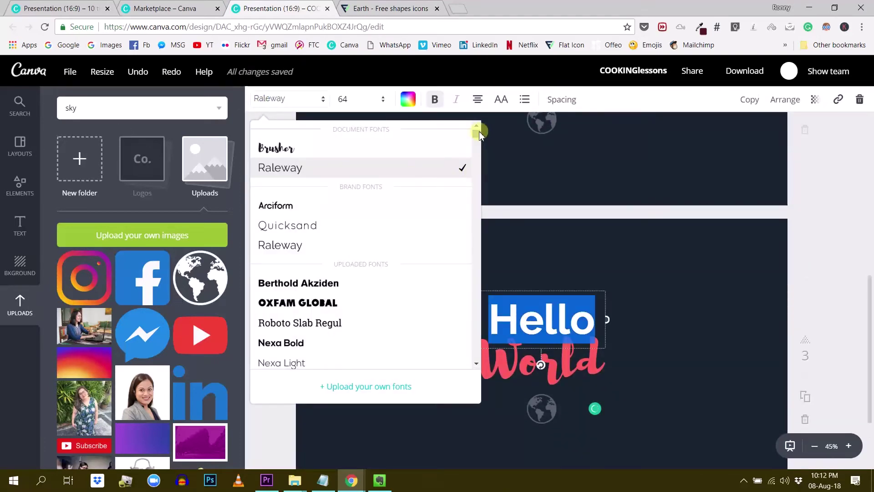
drag(478, 133, 487, 263)
scroll(303, 275, down, 5)
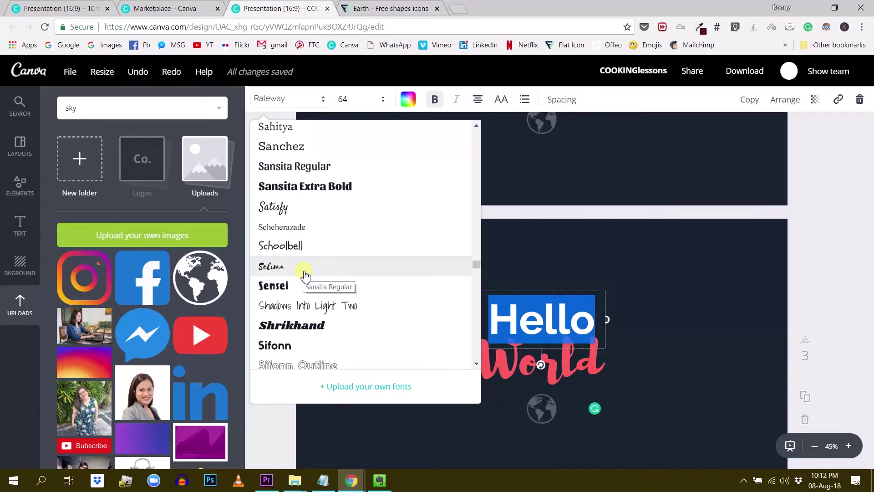
scroll(303, 274, down, 2)
scroll(302, 275, down, 1)
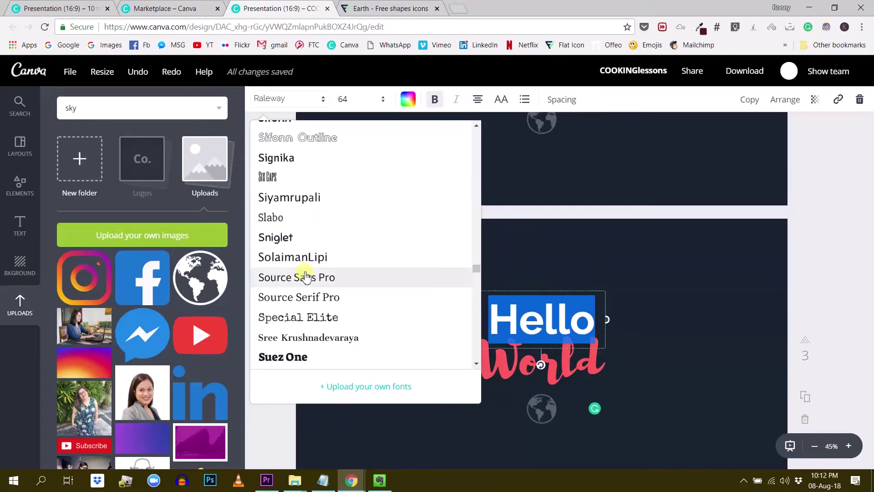
click(285, 184)
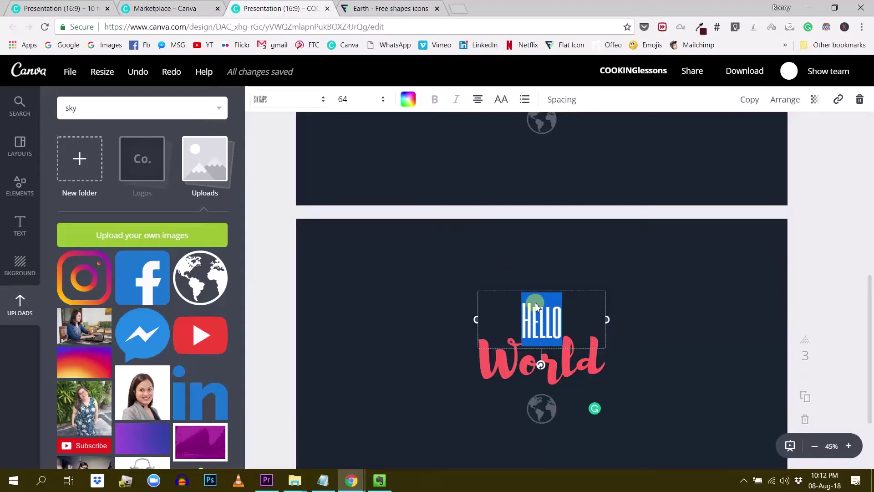
click(362, 100)
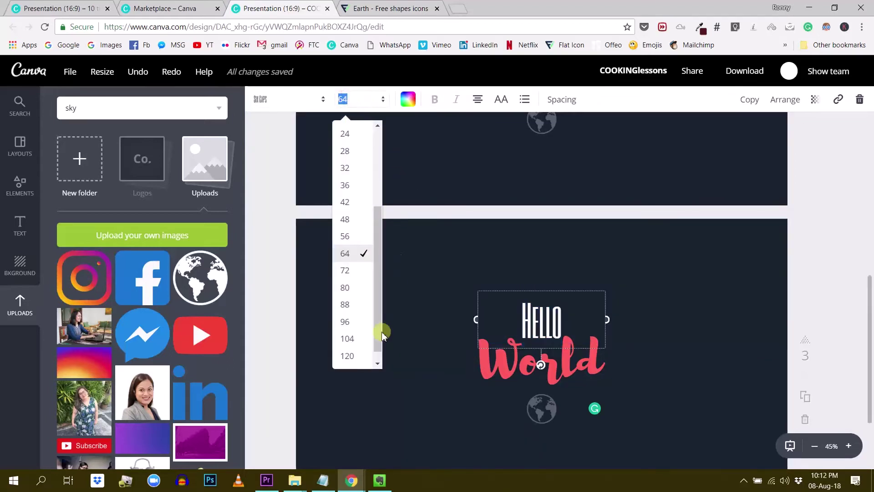
click(348, 302)
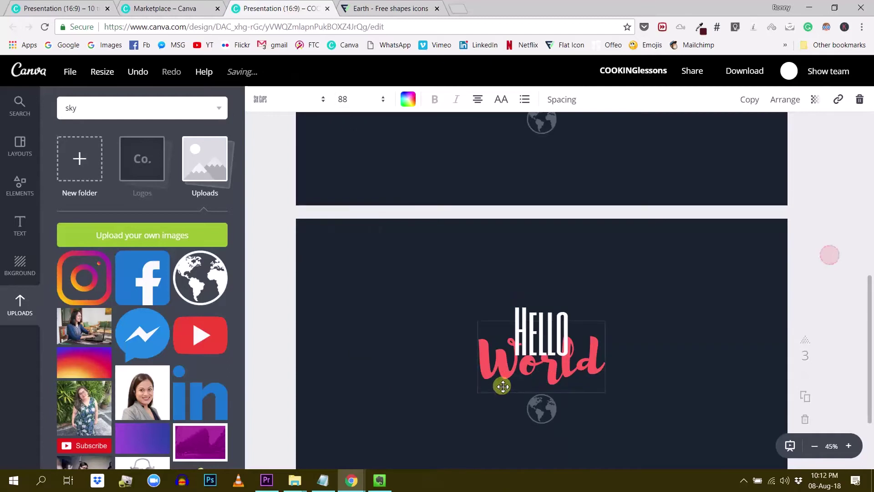
drag(539, 321, 541, 285)
Switch World to the Aleo font at size 48
double_click(543, 359)
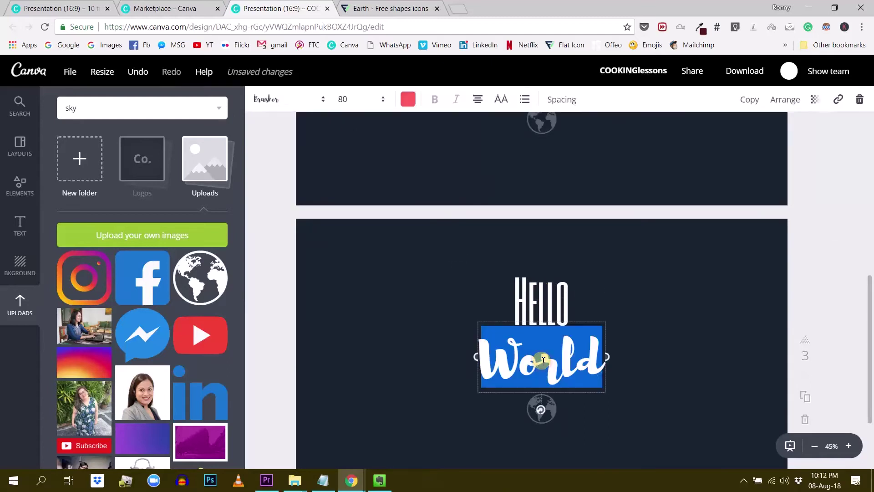
click(274, 100)
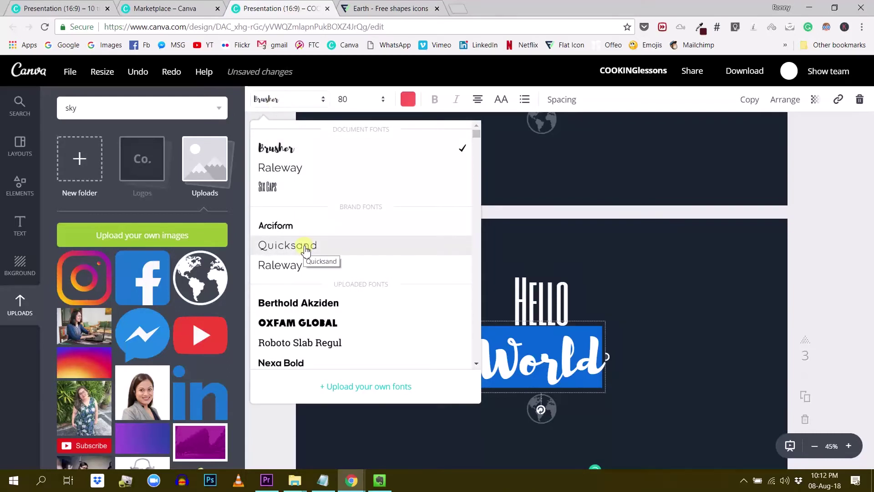
scroll(312, 269, down, 5)
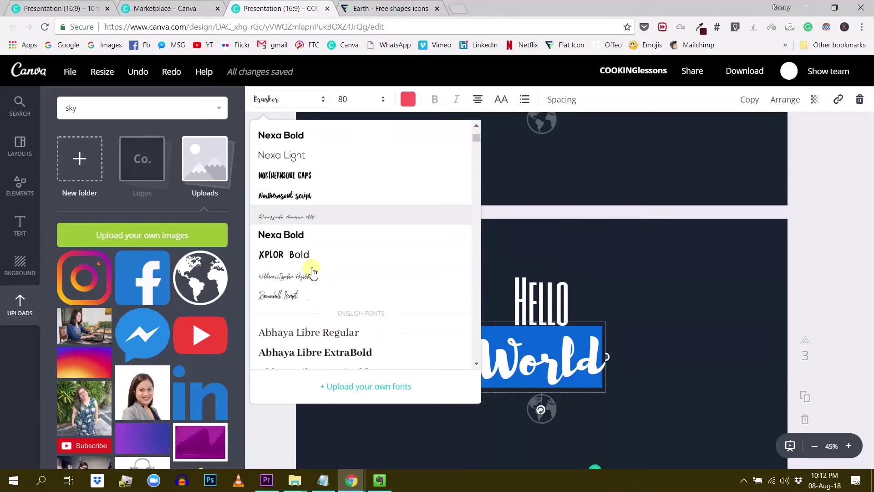
scroll(312, 272, down, 8)
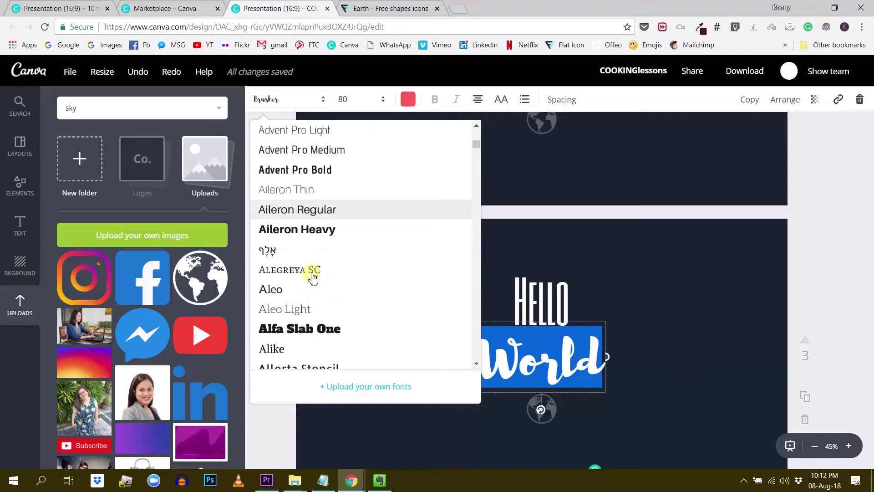
click(283, 293)
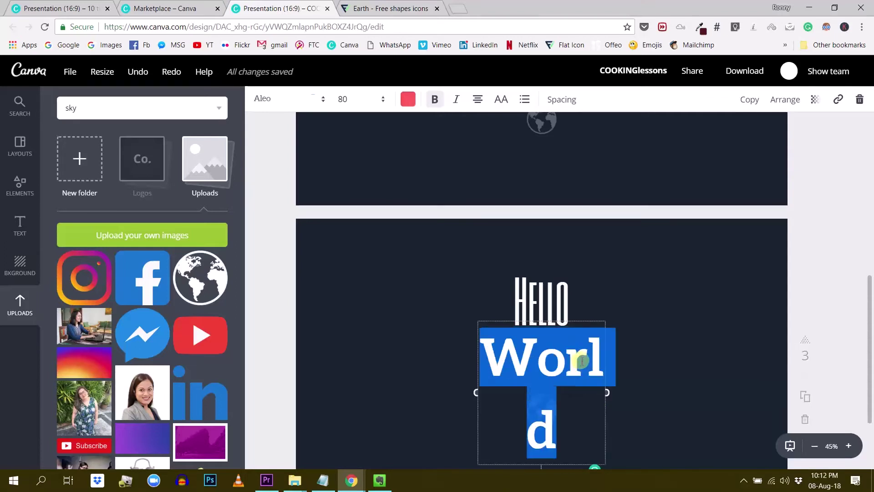
click(352, 110)
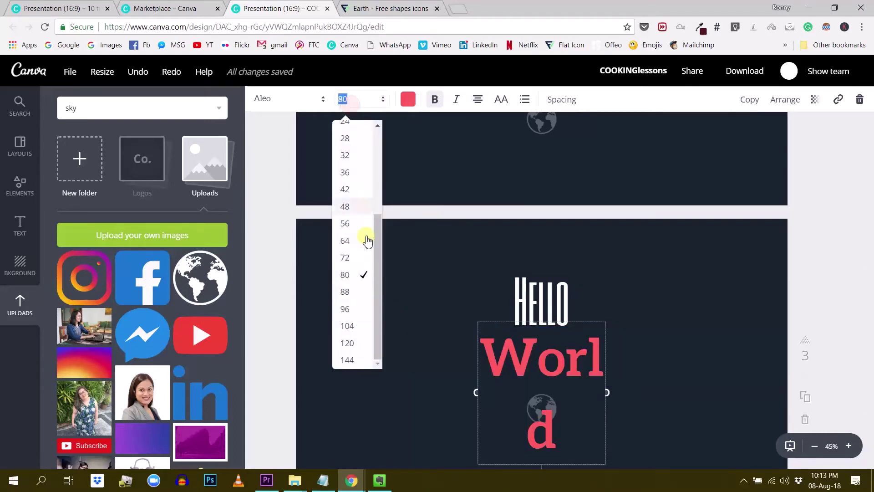
click(350, 214)
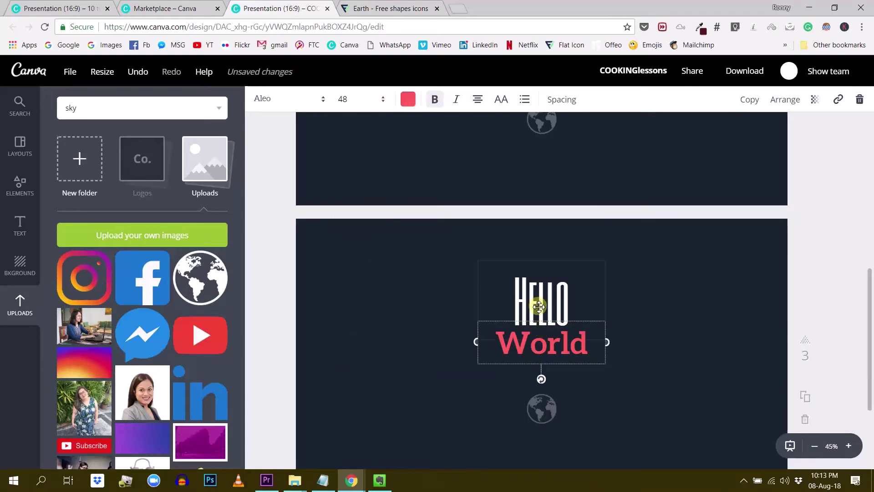
Change World to lowercase 'world' and shrink it to size 32
double_click(527, 342)
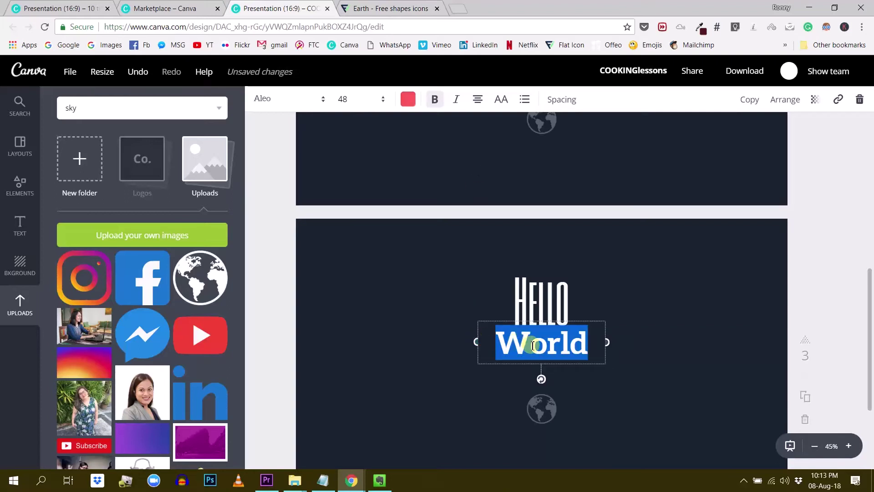
drag(530, 345, 509, 346)
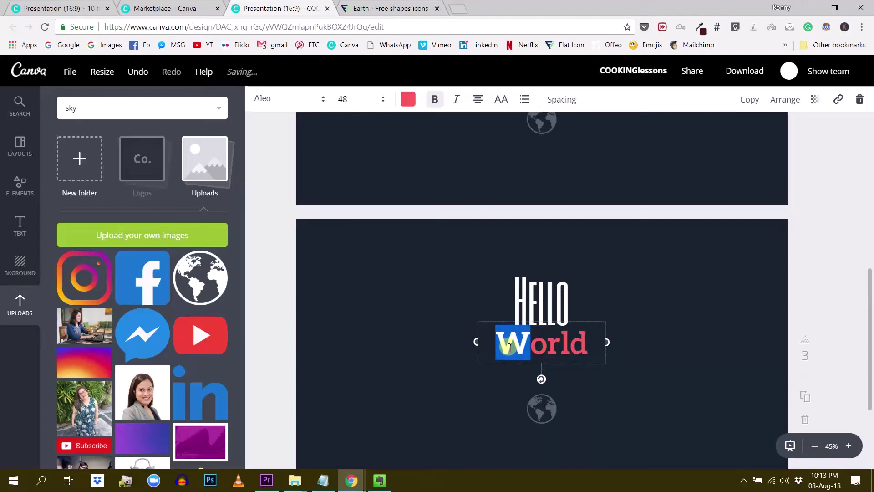
text(w)
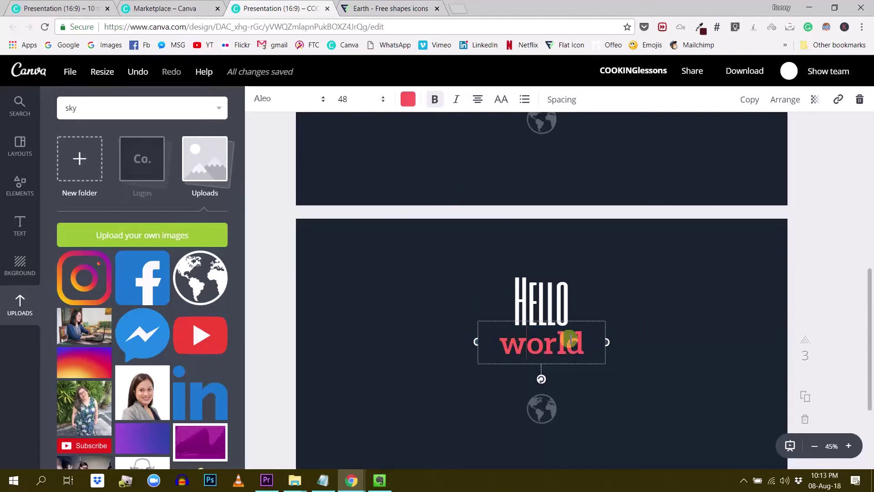
drag(506, 345, 554, 340)
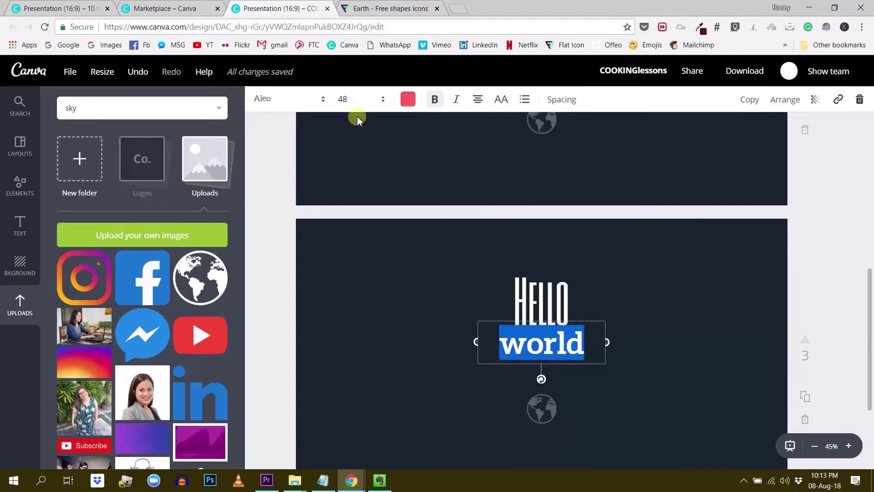
click(345, 99)
click(349, 172)
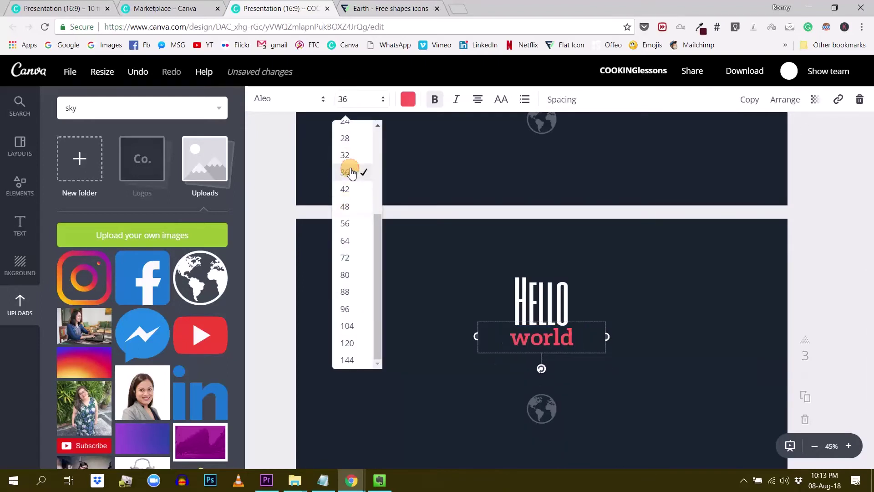
click(345, 99)
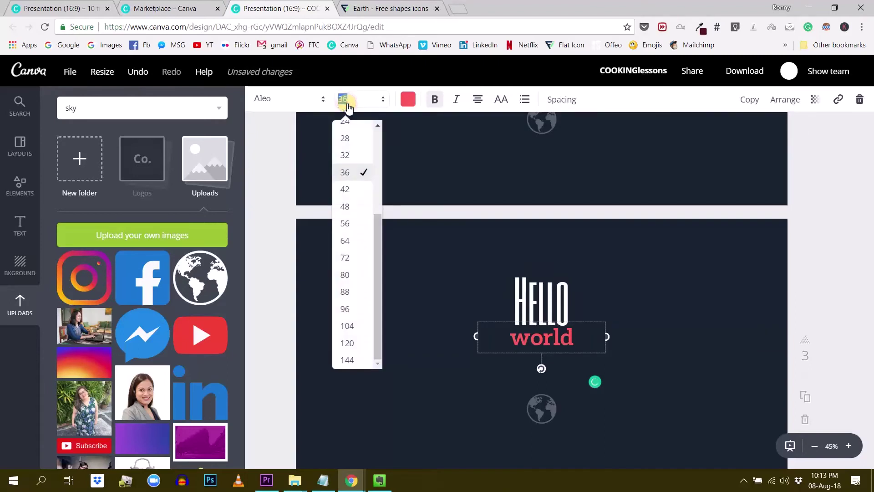
click(344, 158)
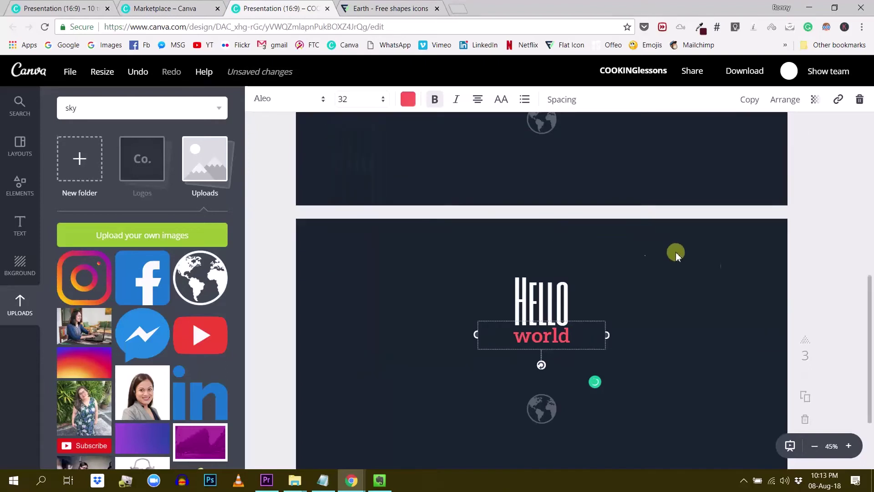
click(849, 273)
Select HELLO and world together, move them lower on slide 3, and scroll to slide 4
drag(490, 271, 504, 280)
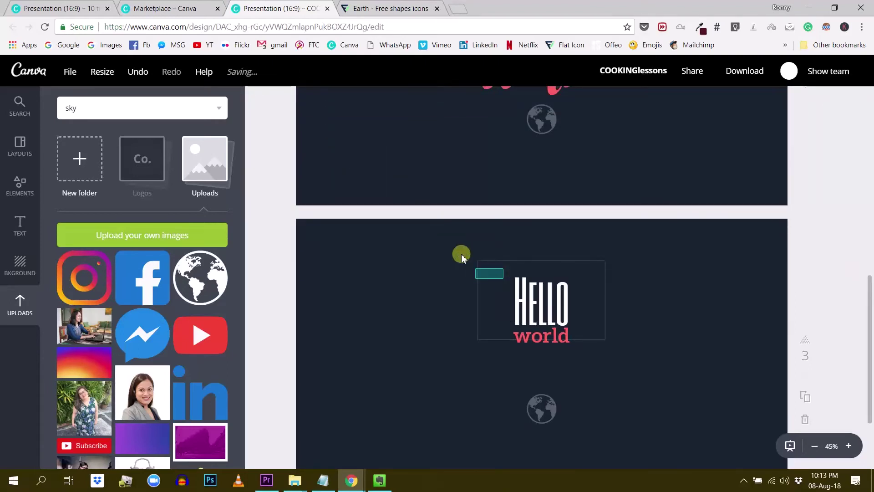
drag(447, 252, 583, 346)
drag(548, 314, 538, 340)
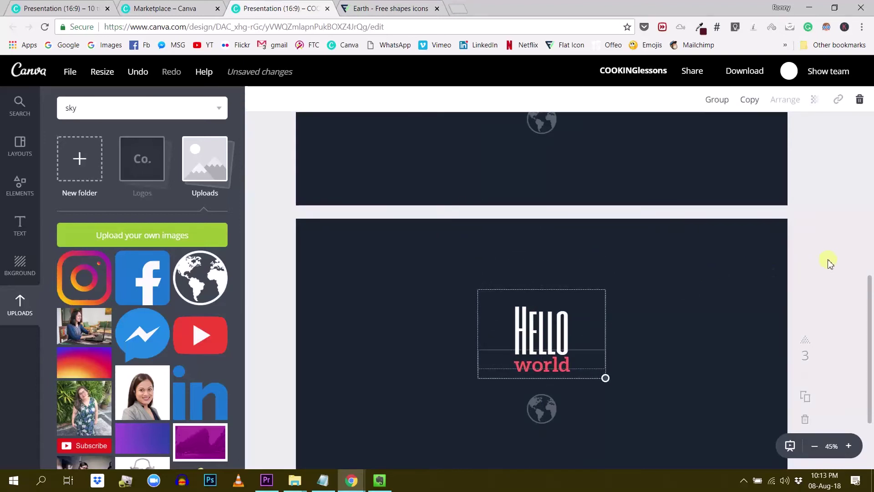
click(606, 390)
scroll(591, 337, down, 1)
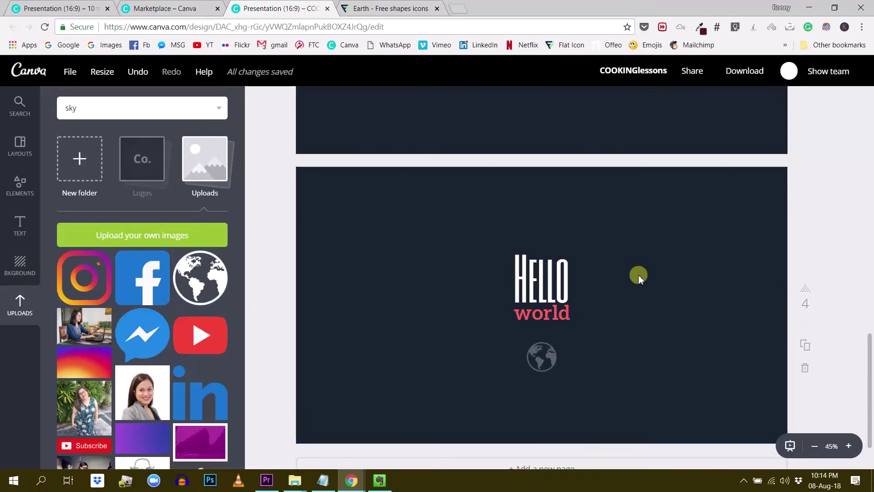
Change HELLO on slide 4 to the Anton font
click(545, 266)
click(541, 273)
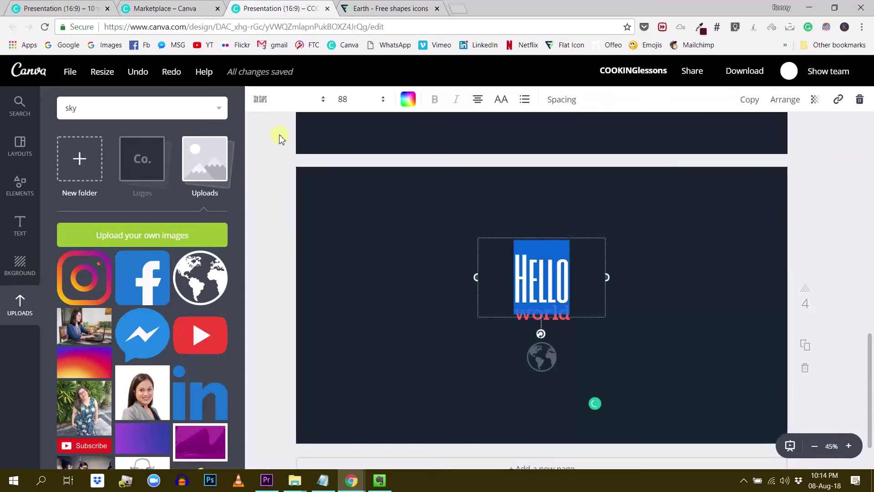
click(264, 99)
scroll(279, 258, down, 5)
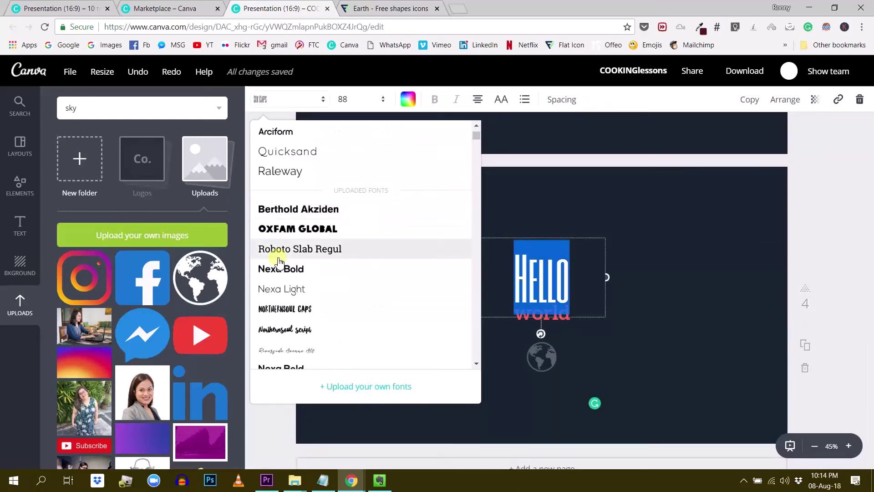
scroll(279, 264, down, 7)
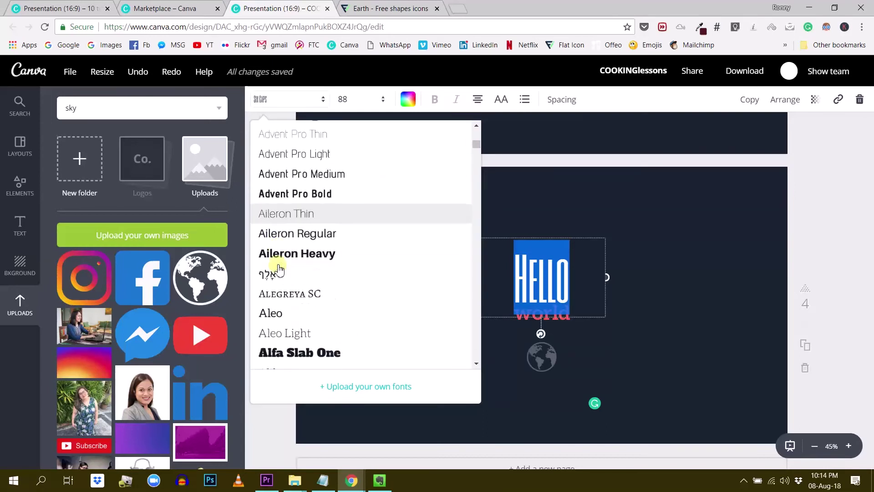
scroll(279, 284, down, 5)
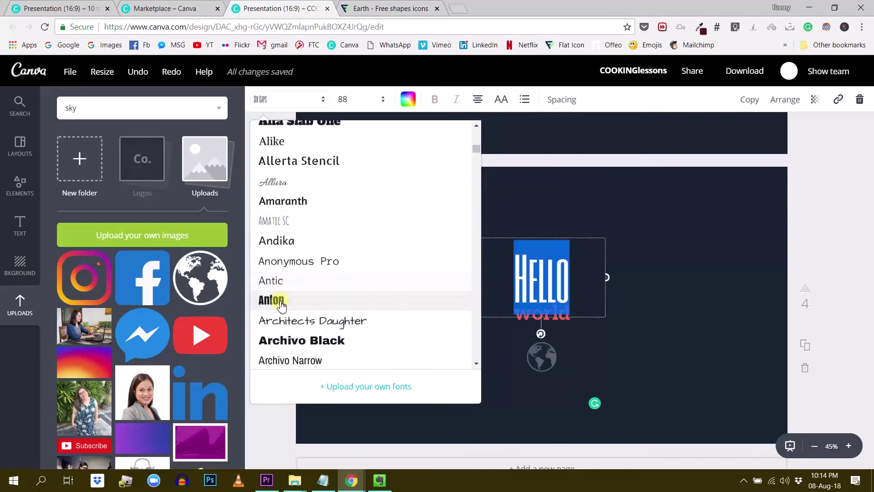
click(281, 300)
click(683, 245)
Set world in the Julius Sans One font
click(552, 322)
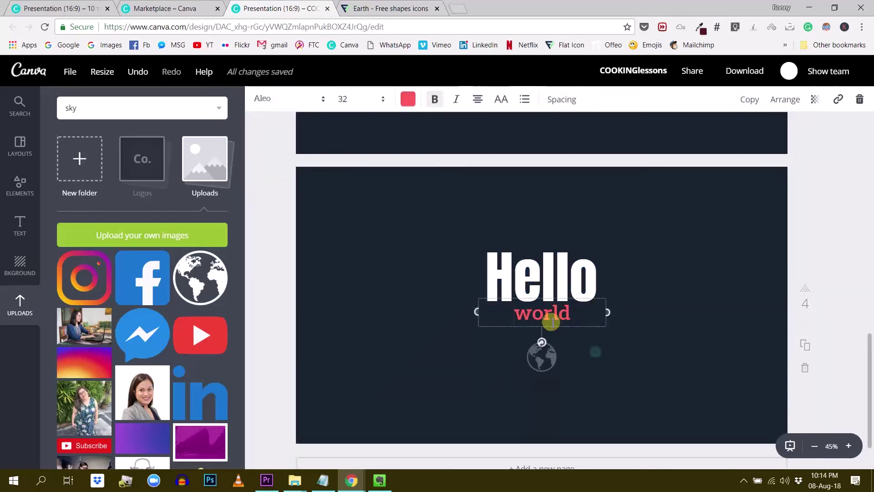
double_click(552, 321)
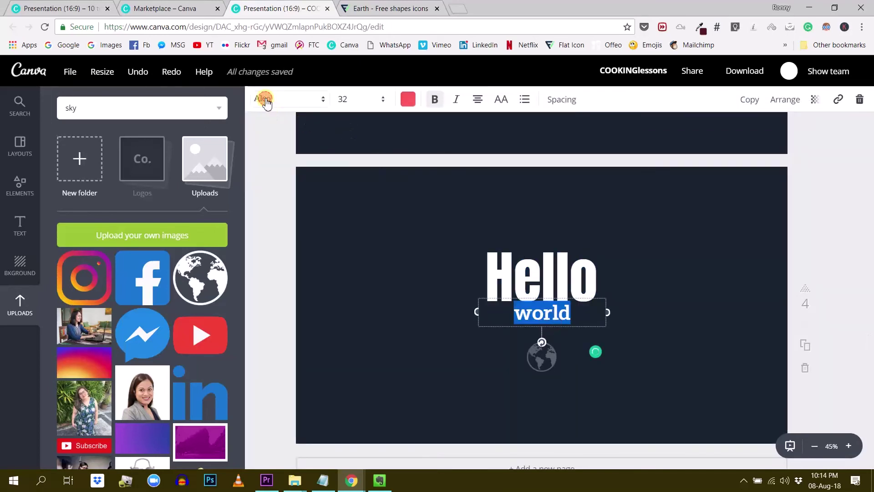
click(266, 99)
scroll(291, 241, down, 15)
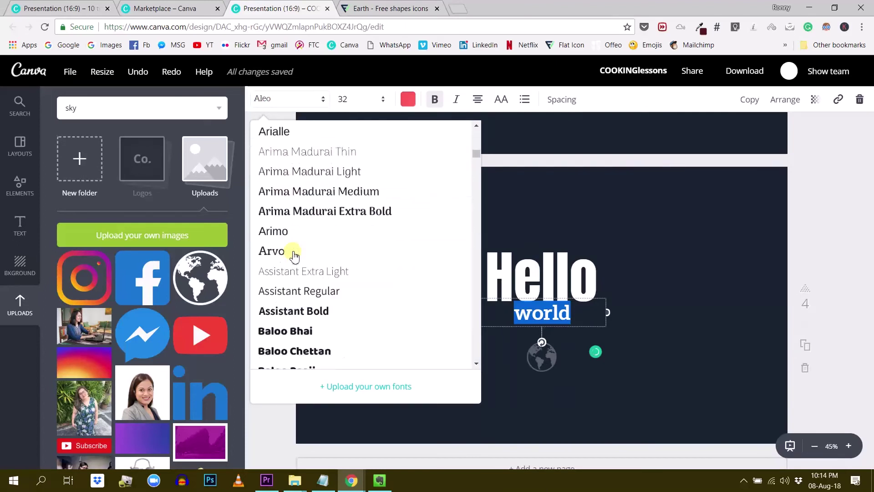
scroll(294, 256, down, 15)
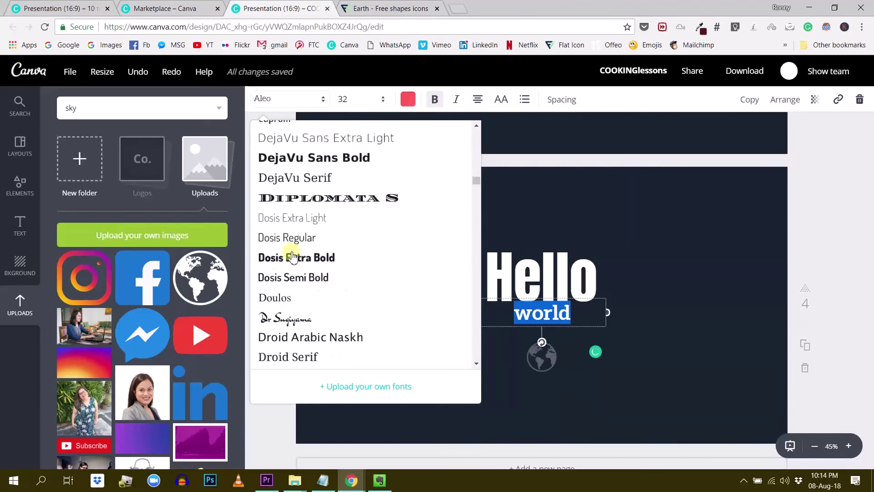
scroll(294, 255, down, 20)
scroll(293, 262, up, 5)
scroll(292, 264, up, 2)
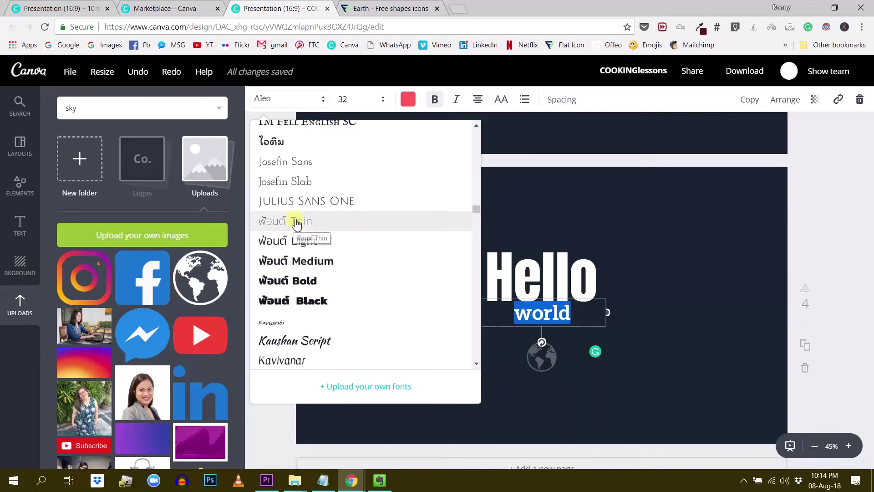
scroll(299, 227, up, 2)
click(310, 252)
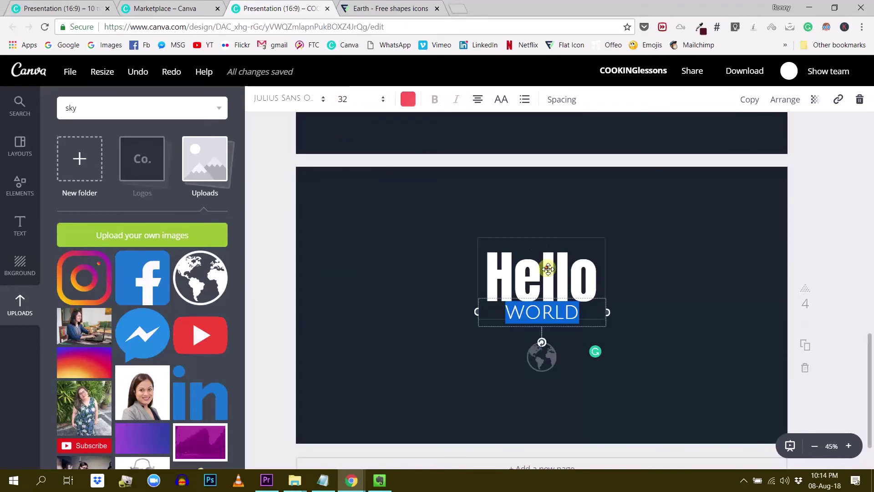
Enlarge WORLD to size 88 and widen its box to fit one line
click(548, 269)
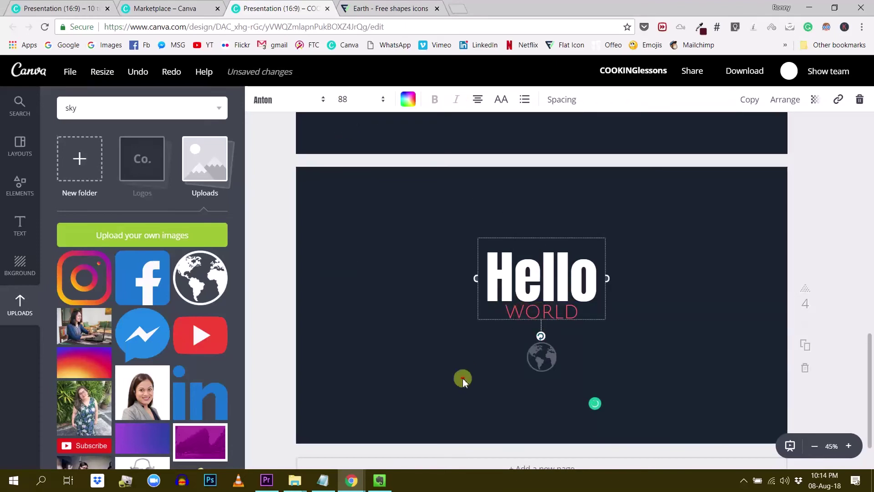
click(544, 314)
click(445, 378)
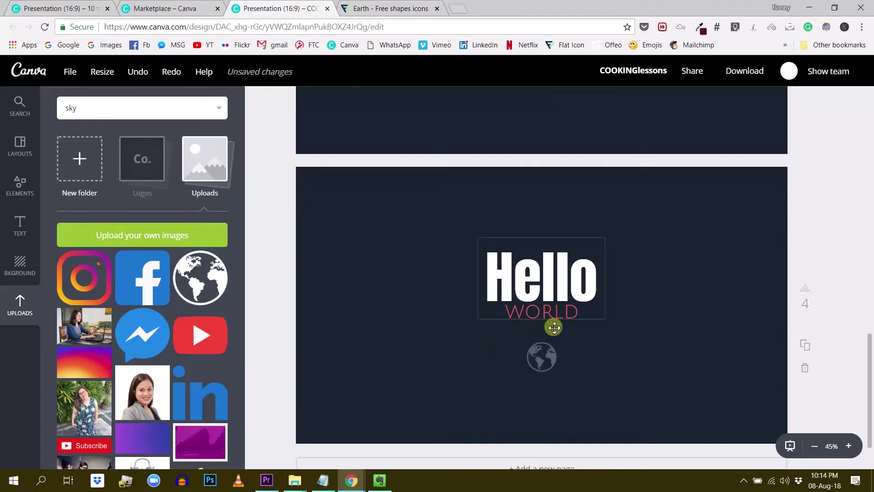
click(582, 319)
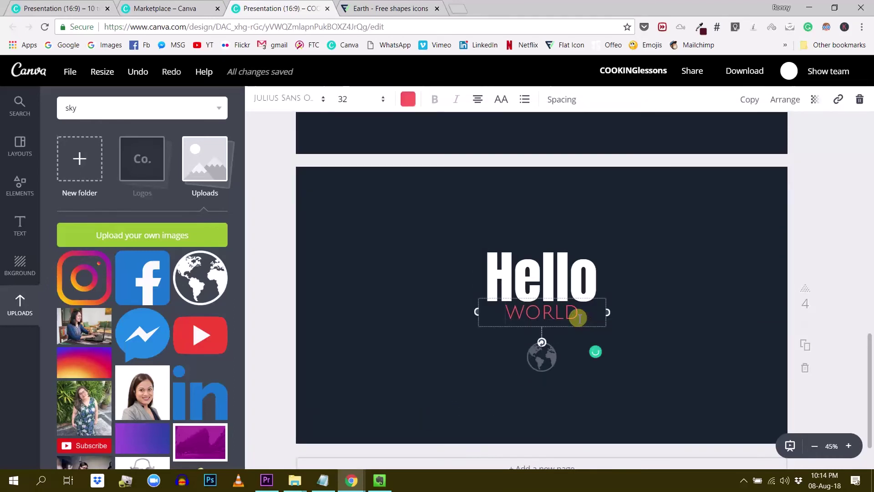
double_click(579, 317)
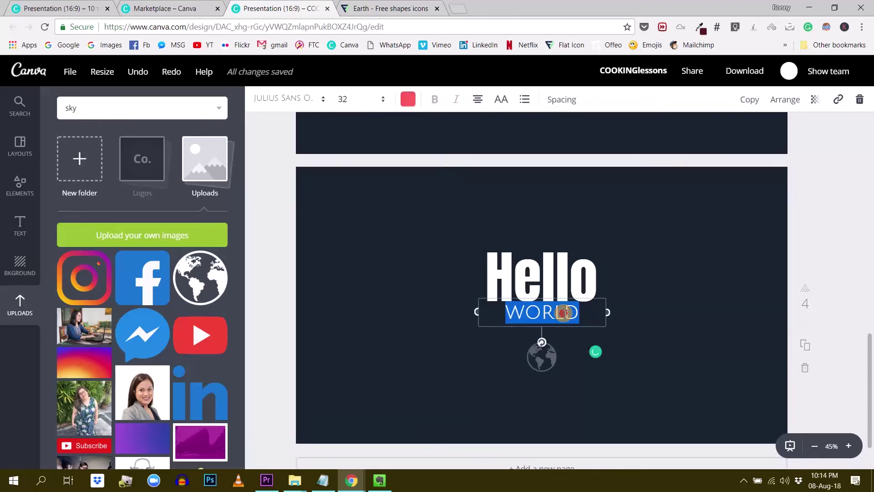
click(347, 99)
scroll(362, 275, down, 3)
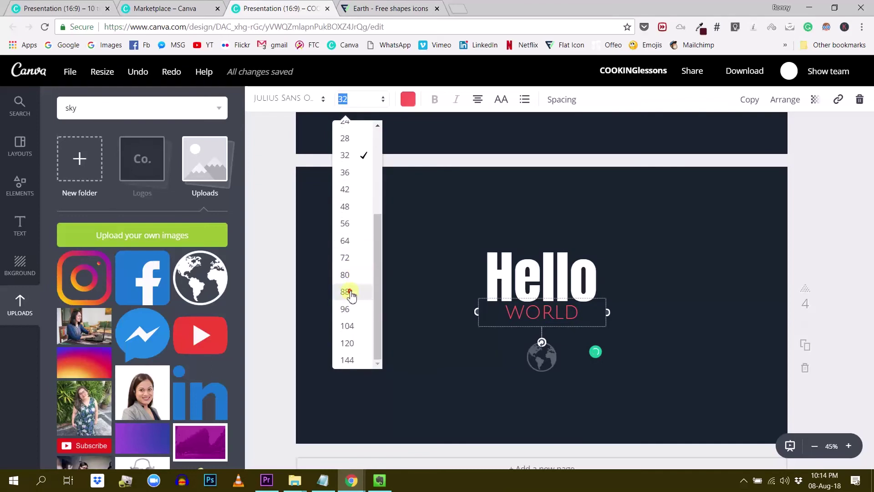
click(350, 289)
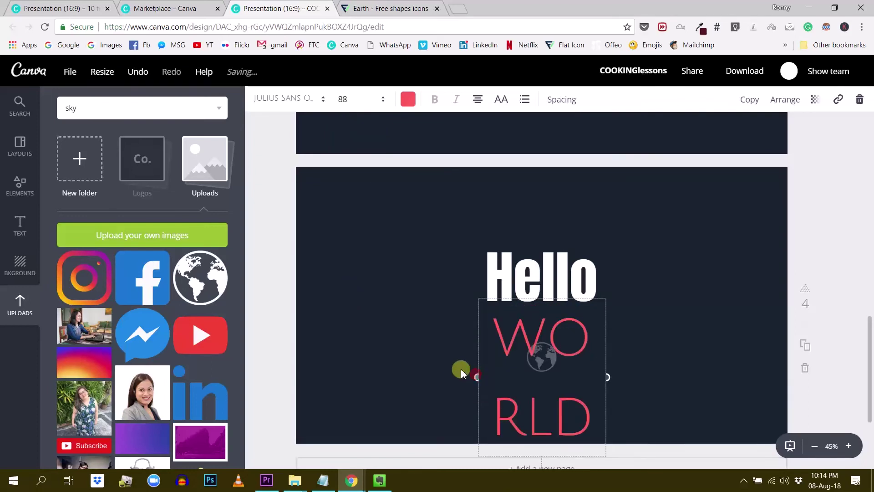
drag(457, 371, 401, 355)
Shrink WORLD to size 48 and centre it directly beneath Hello
double_click(450, 345)
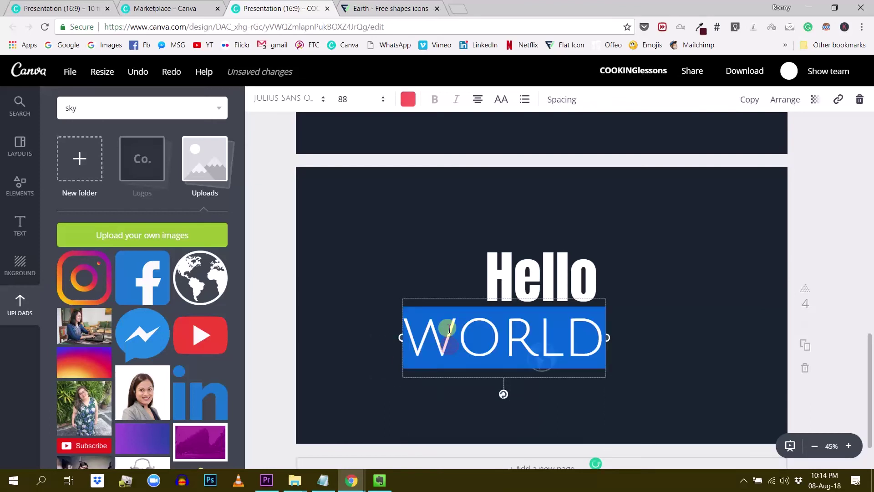
click(353, 101)
click(347, 224)
click(355, 101)
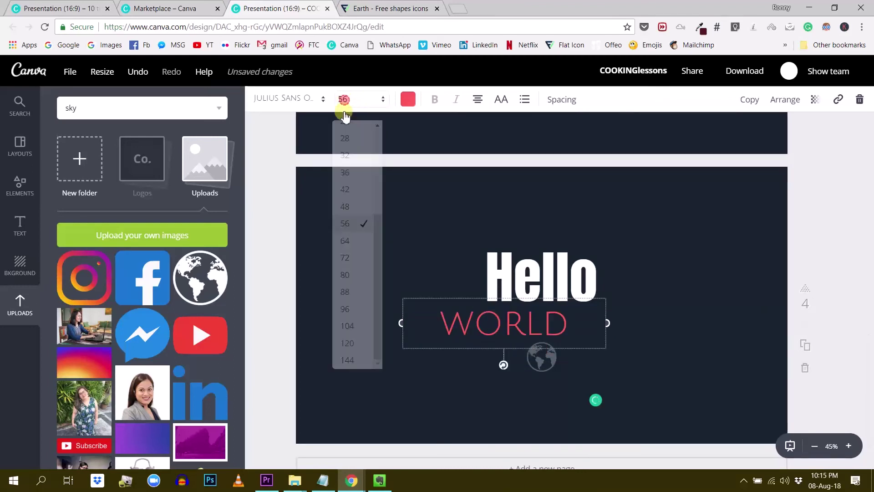
click(347, 207)
click(384, 269)
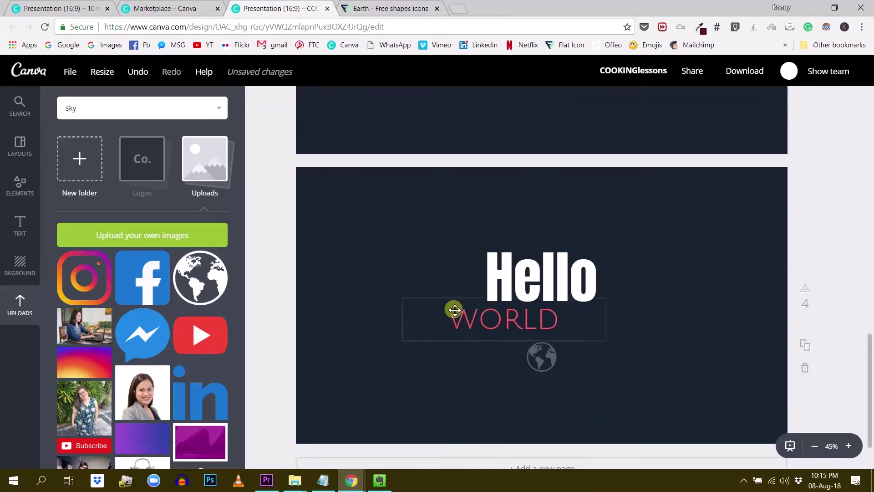
drag(458, 313, 500, 315)
click(668, 239)
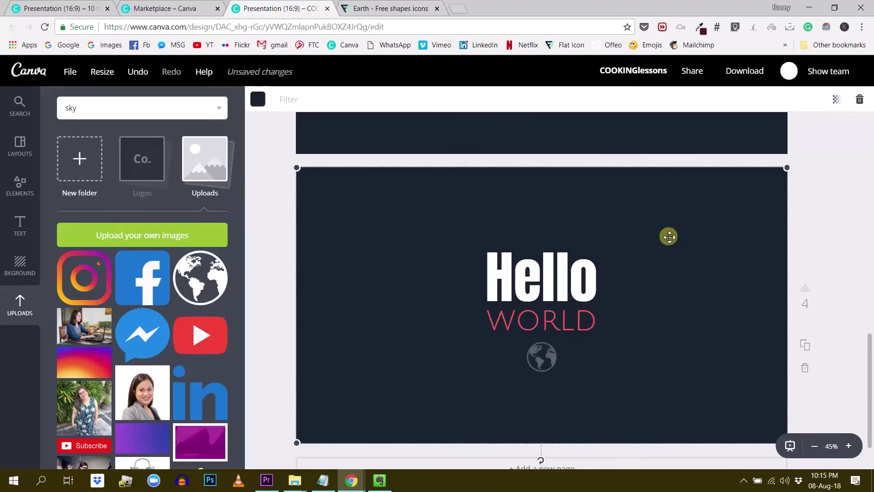